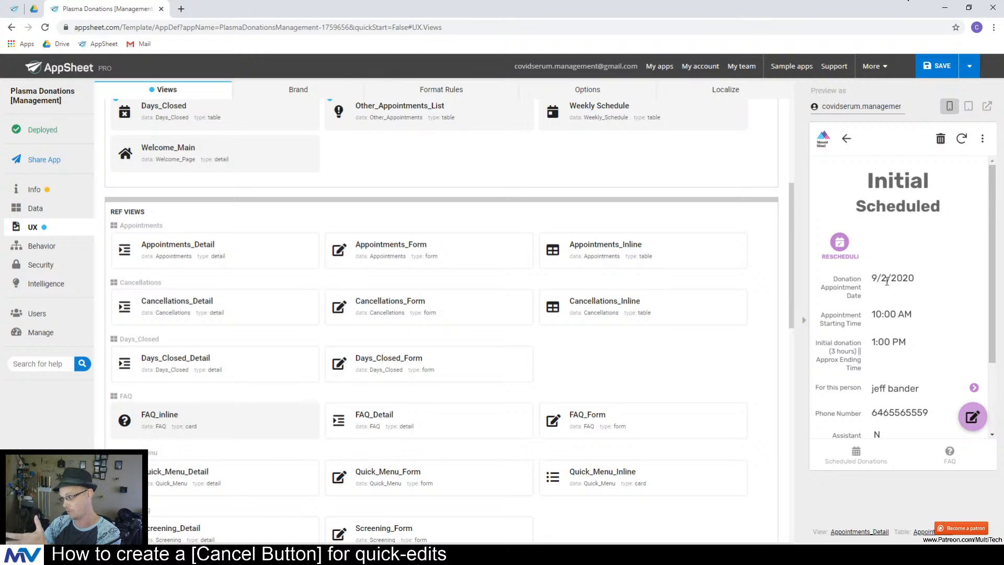
- Start rescheduling the appointment from the app preview, and cancel the reschedule
{"action": "left_click_drag", "start_coordinate": [872, 277], "coordinate": [926, 281]}
{"action": "left_click", "coordinate": [916, 293]}
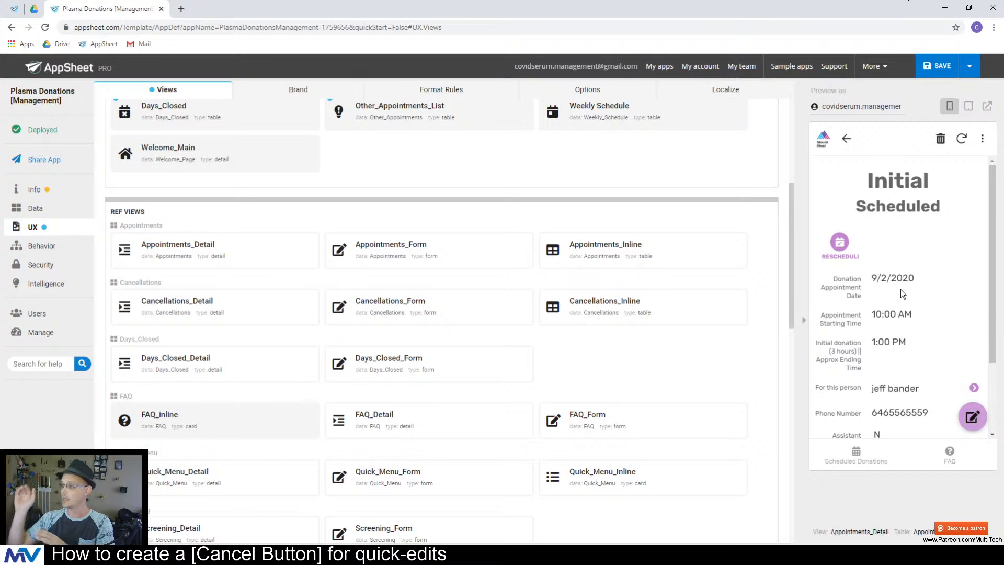
{"action": "left_click", "coordinate": [847, 247]}
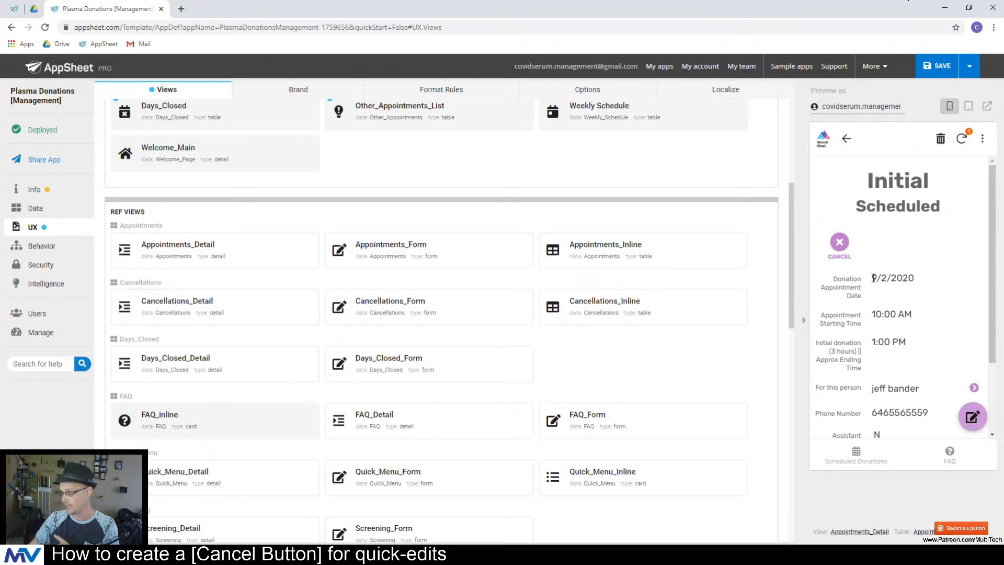
{"action": "left_click", "coordinate": [838, 244]}
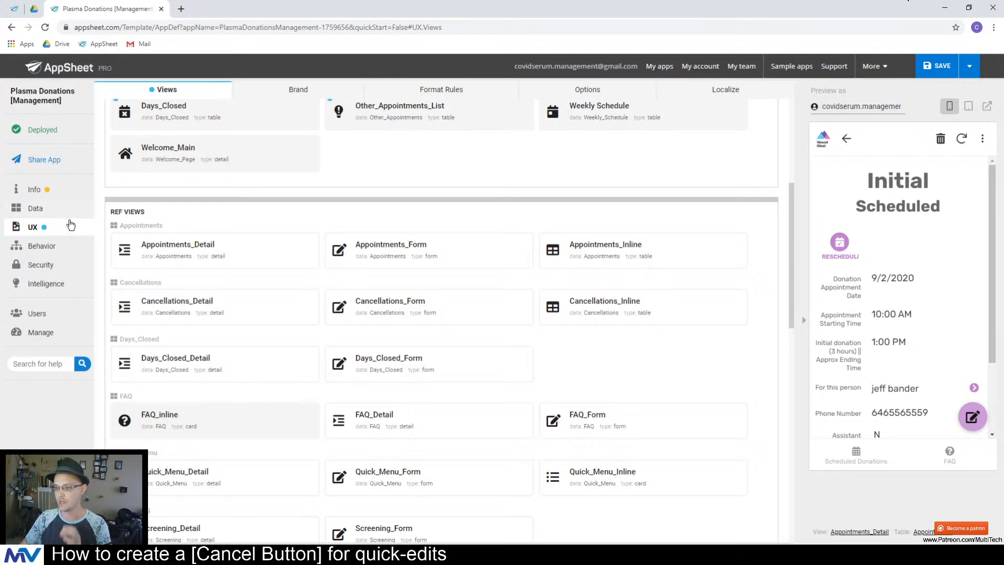
- Open the Appointments table's source spreadsheet from the app's data section, and show its Appointments sheet
{"action": "left_click", "coordinate": [54, 215]}
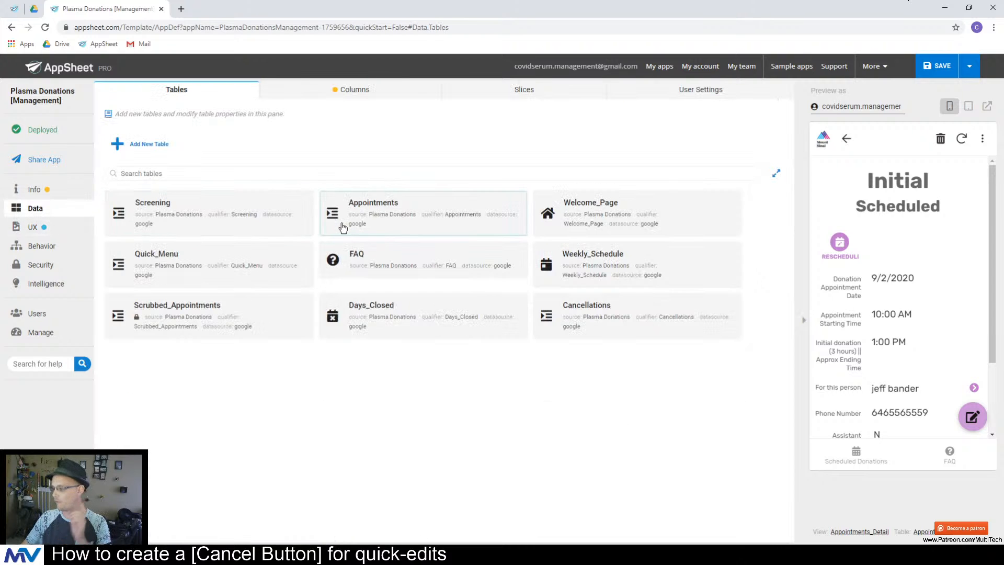
{"action": "left_click", "coordinate": [390, 214]}
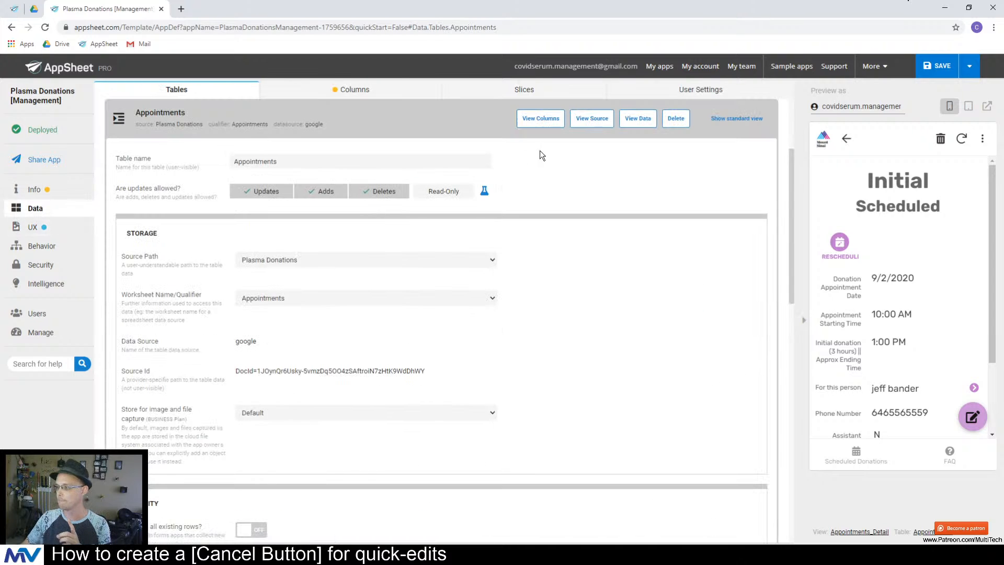
{"action": "left_click", "coordinate": [595, 127]}
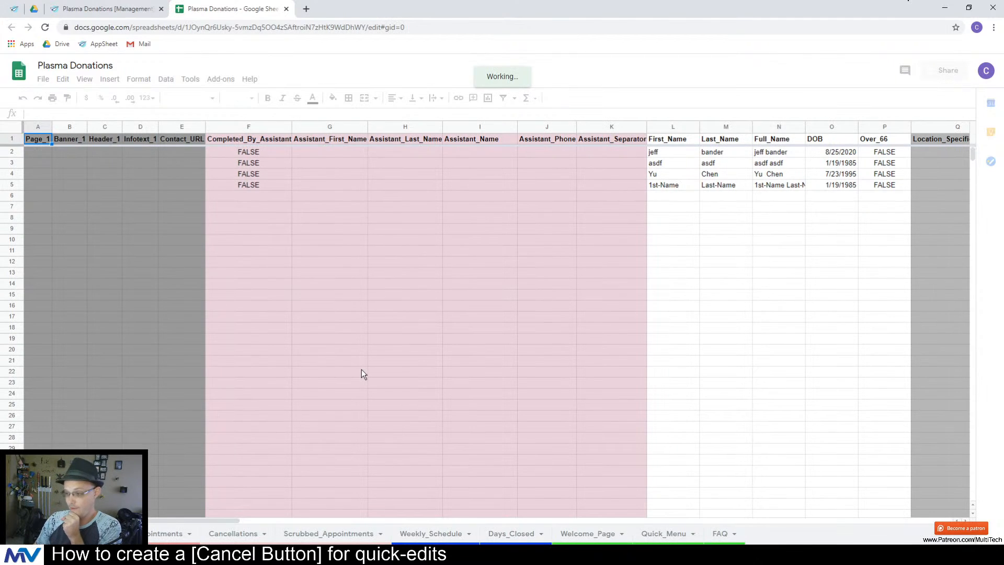
{"action": "left_click", "coordinate": [161, 536]}
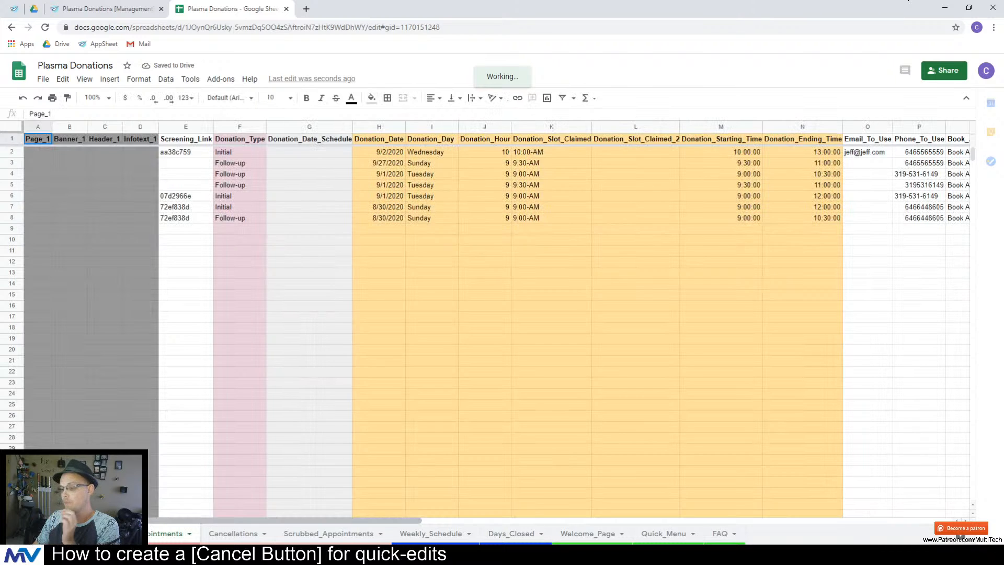
- Switch back to AppSheet, collapse the Appointments table settings, and examine the appointment's date and starting time in the preview
{"action": "left_click", "coordinate": [99, 8]}
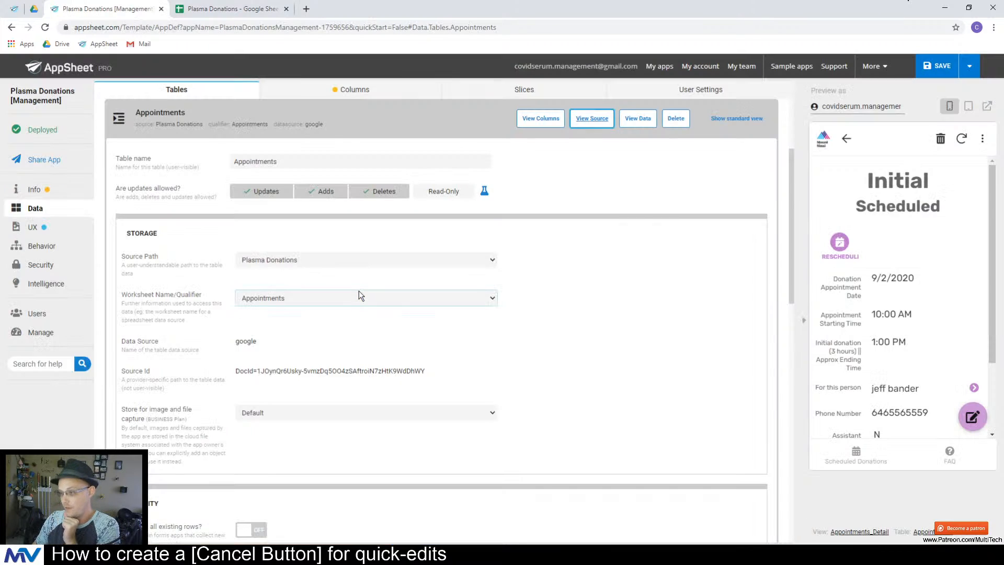
{"action": "left_click", "coordinate": [391, 131]}
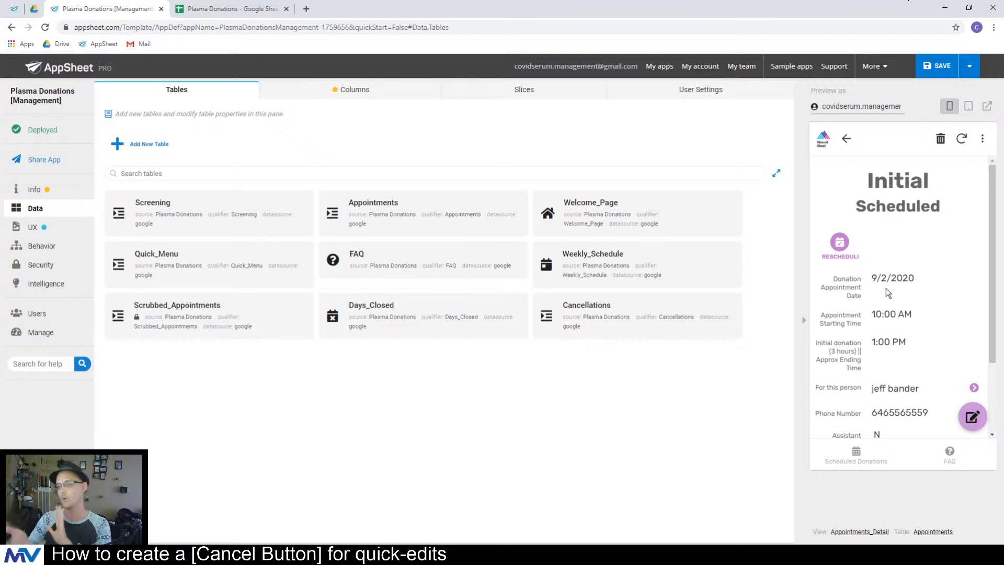
{"action": "left_click_drag", "start_coordinate": [871, 278], "coordinate": [921, 278]}
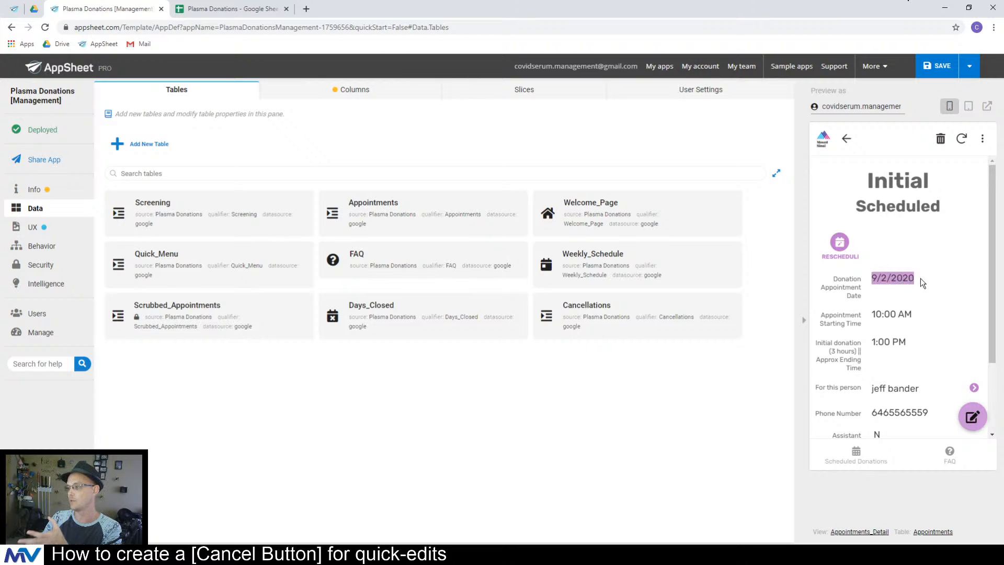
{"action": "left_click_drag", "start_coordinate": [915, 318], "coordinate": [858, 314]}
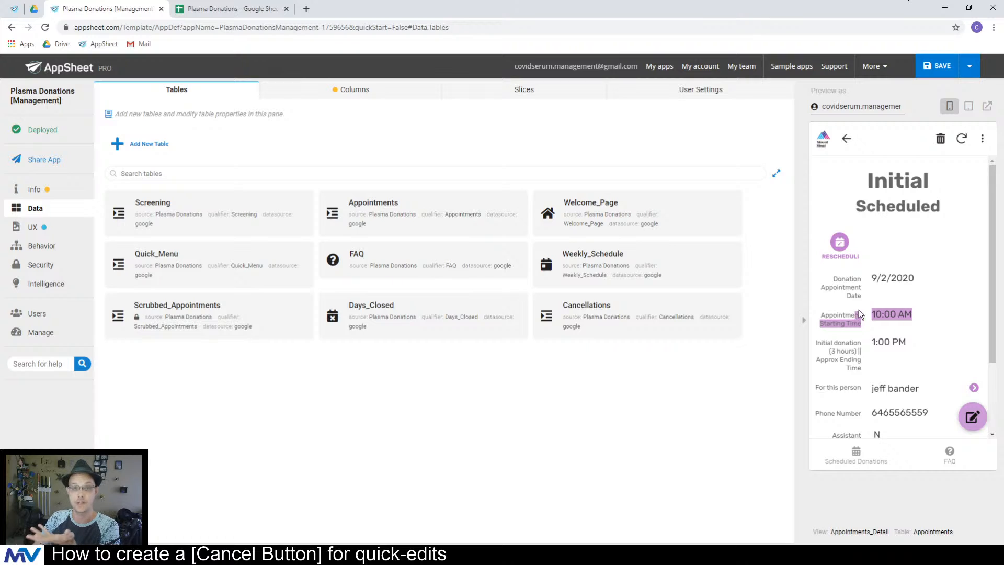
{"action": "left_click", "coordinate": [929, 318]}
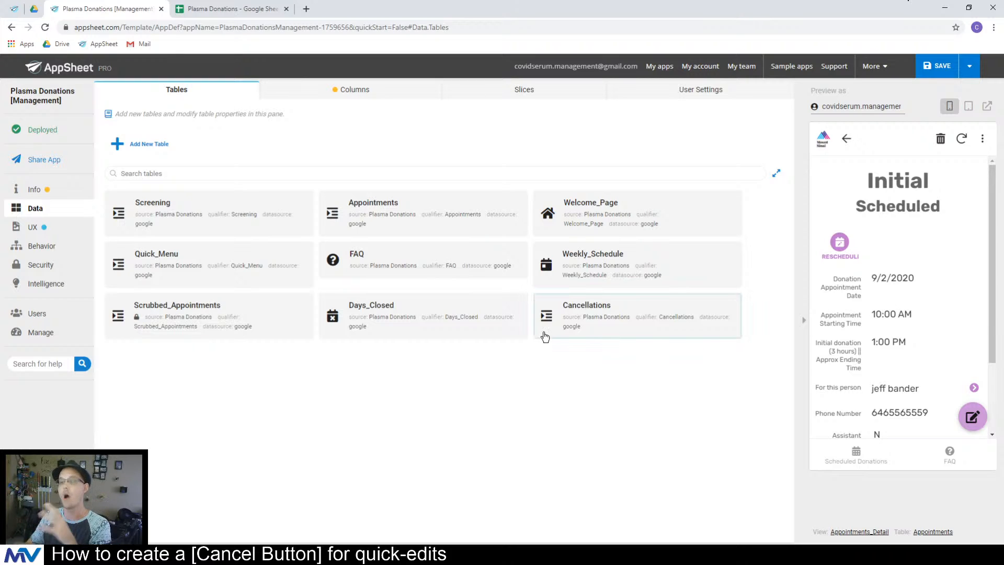
- Switch to the Google Sheets spreadsheet and examine the Appointments sheet's columns from Donation_Type through to Form_Type
{"action": "left_click", "coordinate": [233, 9]}
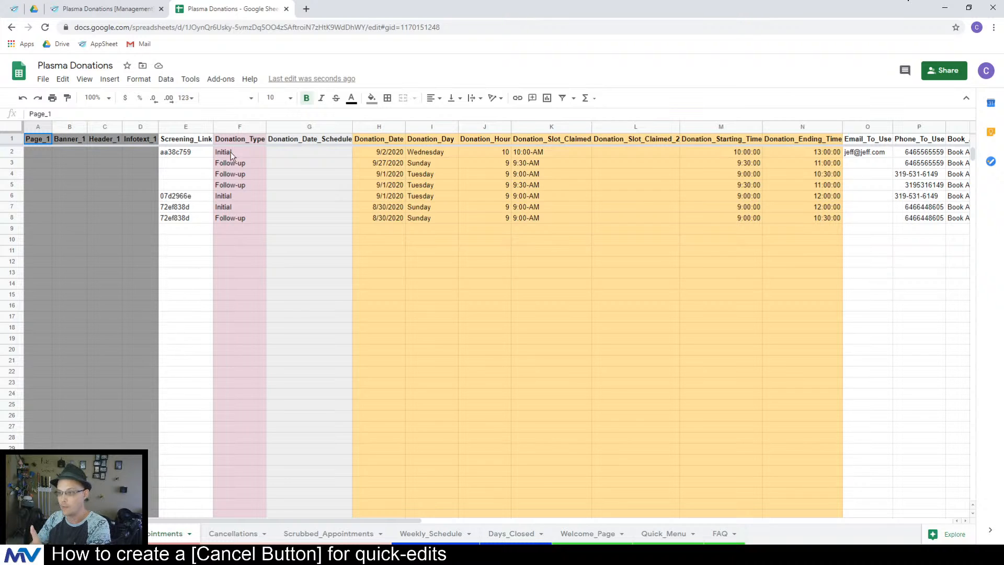
{"action": "left_click_drag", "start_coordinate": [238, 156], "coordinate": [250, 192]}
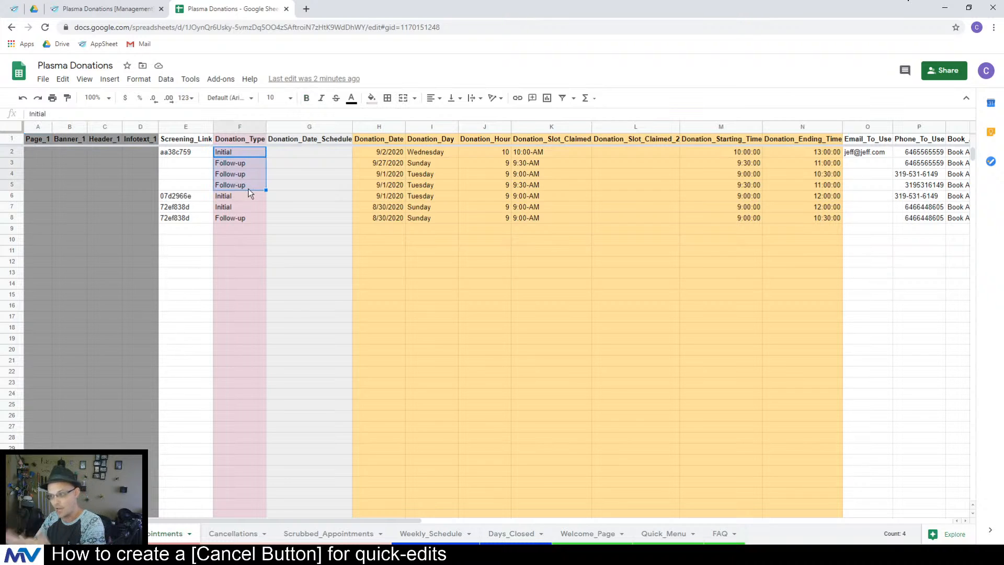
{"action": "left_click", "coordinate": [376, 163]}
{"action": "left_click", "coordinate": [447, 186]}
{"action": "left_click", "coordinate": [558, 176]}
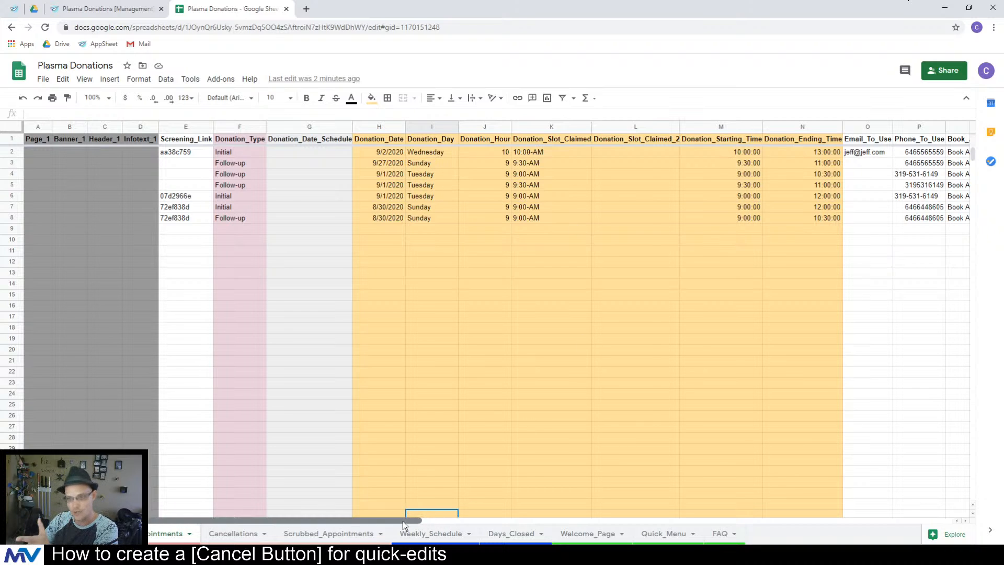
{"action": "left_click_drag", "start_coordinate": [403, 521], "coordinate": [961, 515]}
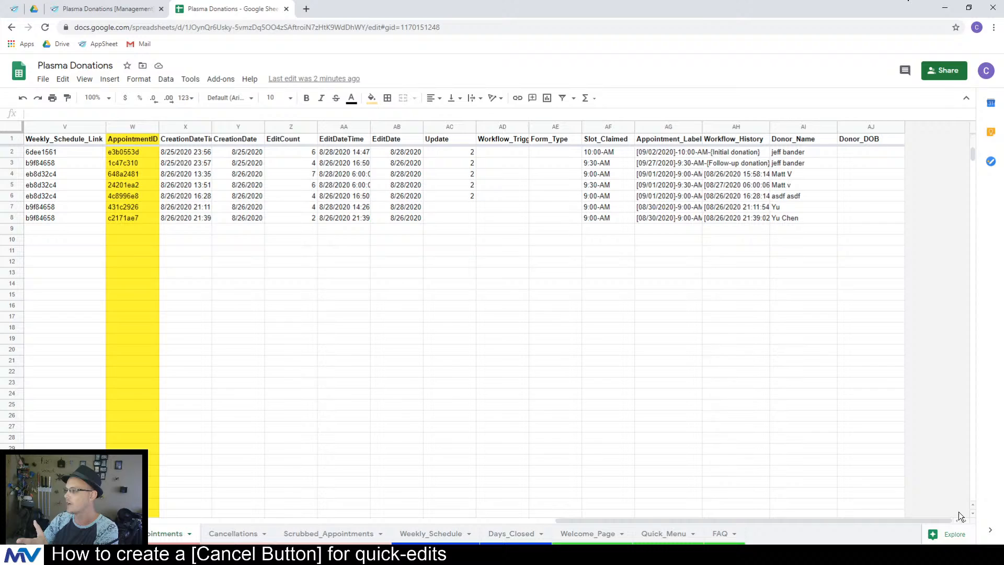
{"action": "left_click", "coordinate": [557, 141]}
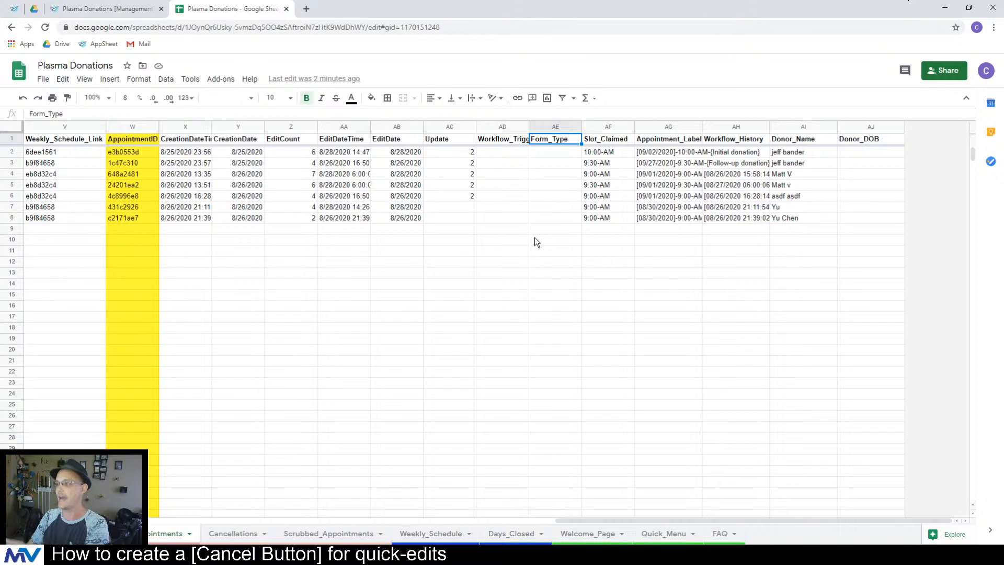
- Fit the width of the Workflow_Trigger column to its header in the Appointments sheet
{"action": "left_click", "coordinate": [107, 8]}
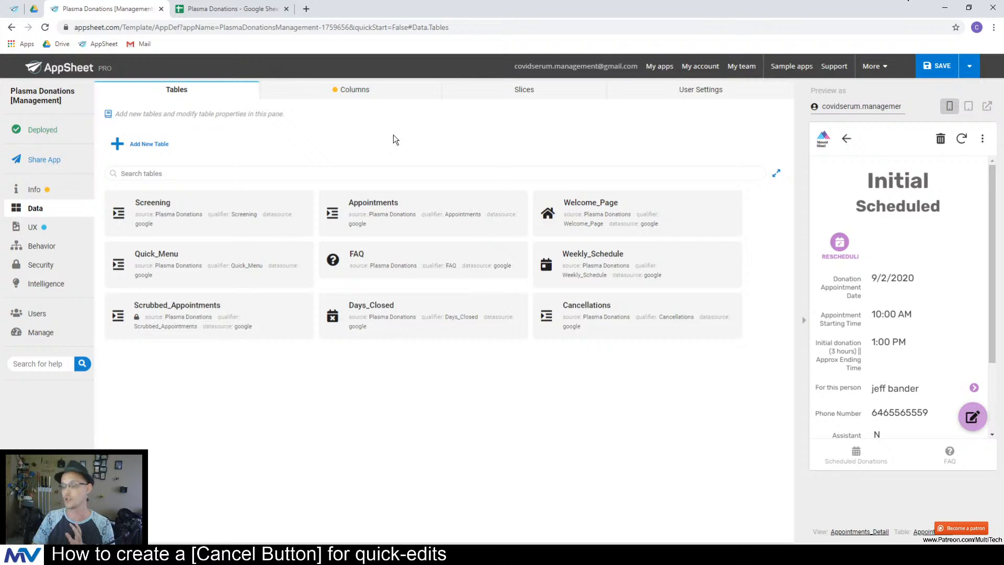
{"action": "left_click", "coordinate": [230, 8]}
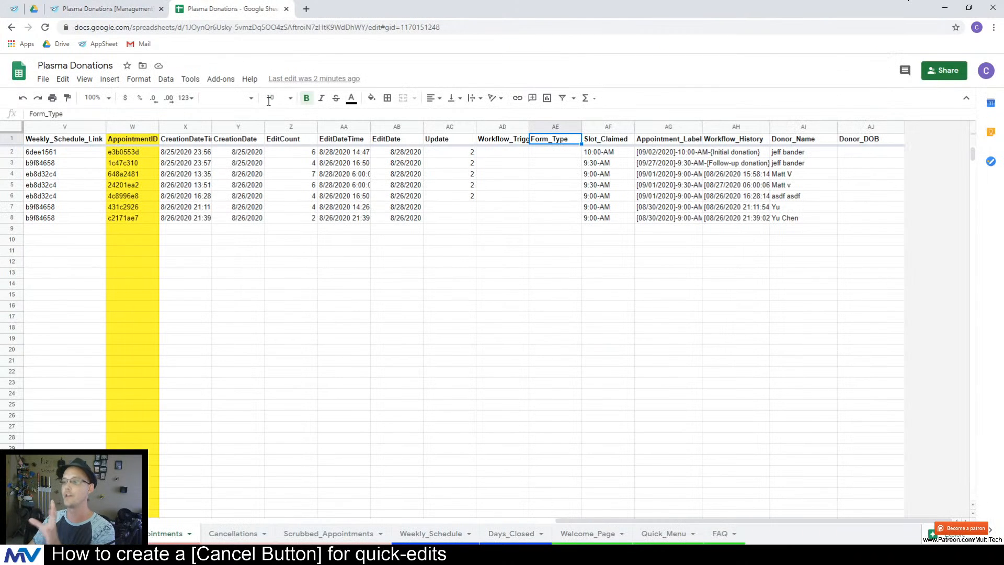
{"action": "left_click", "coordinate": [564, 152]}
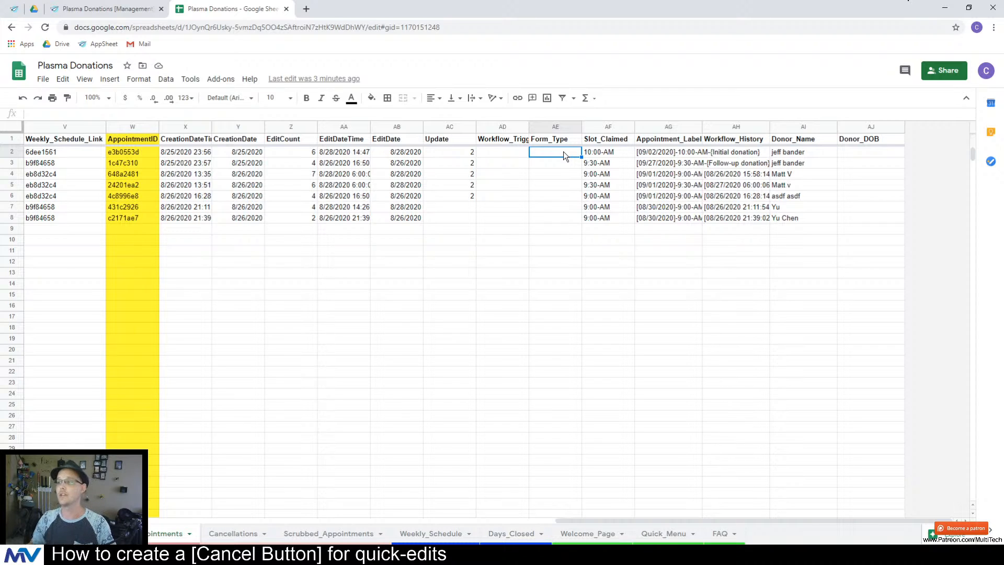
{"action": "left_click", "coordinate": [519, 149]}
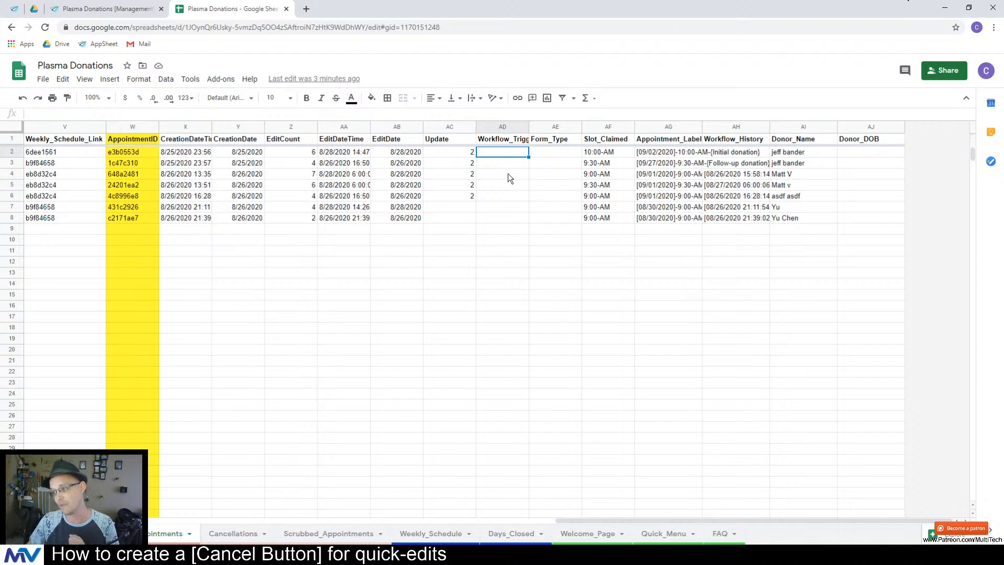
{"action": "double_click", "coordinate": [528, 129]}
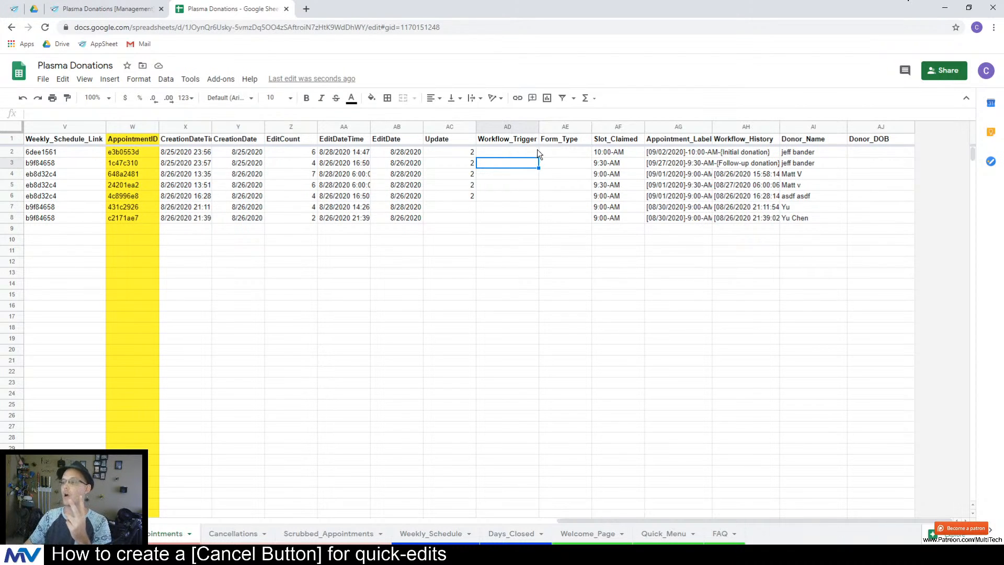
- Fill the whole Workflow_Trigger and Form_Type columns of the Appointments sheet with a light cyan background colour
{"action": "left_click", "coordinate": [555, 153]}
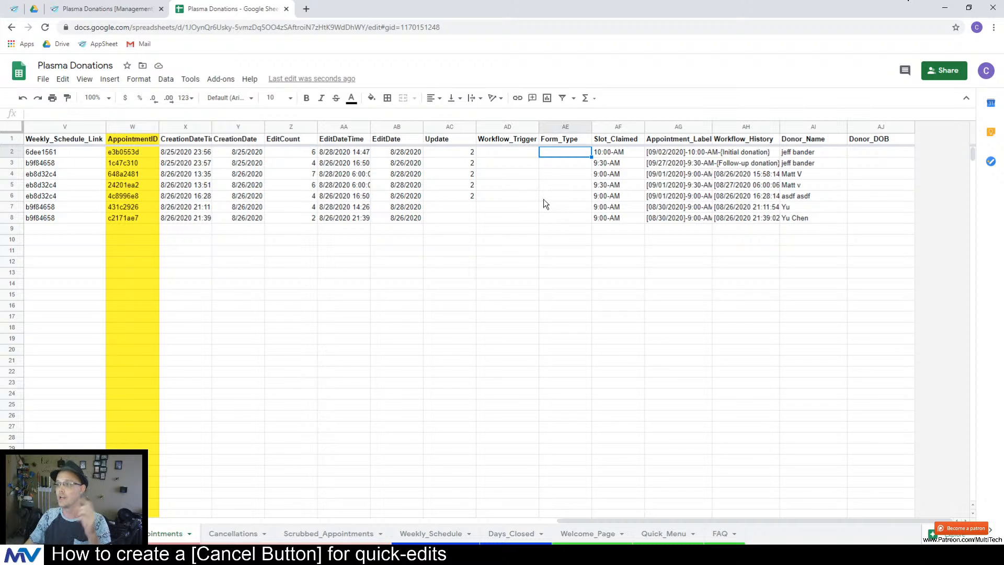
{"action": "left_click", "coordinate": [511, 159]}
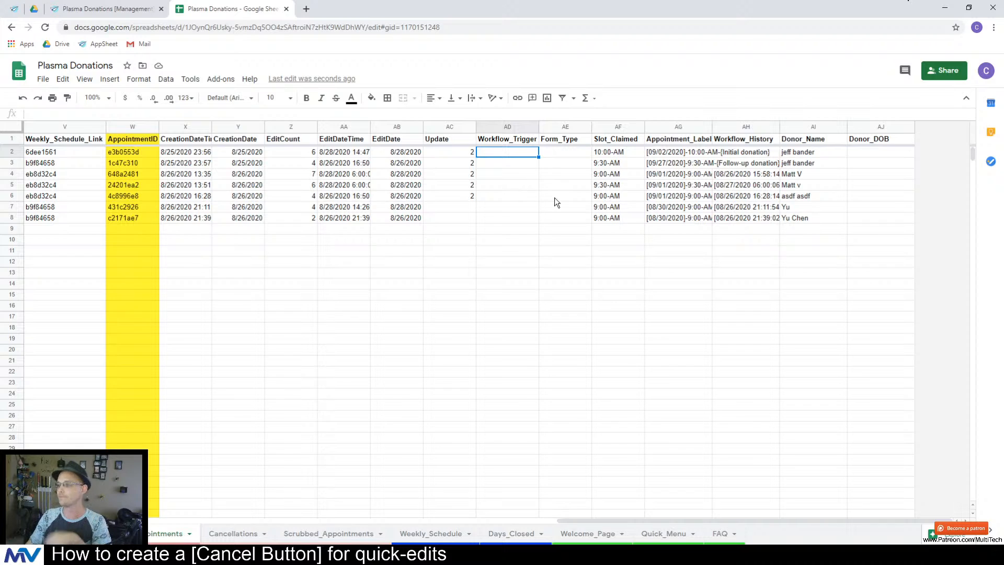
{"action": "left_click", "coordinate": [528, 175]}
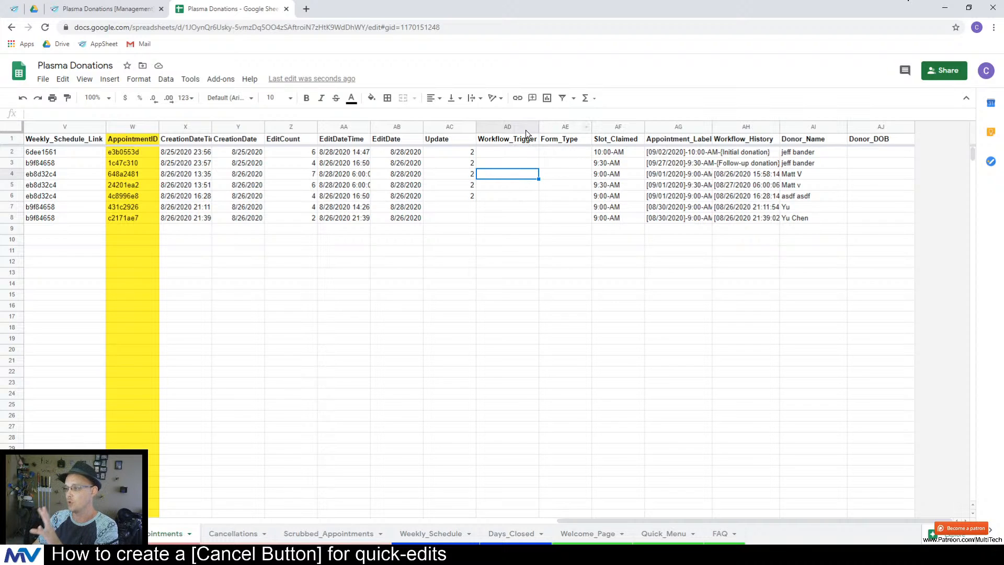
{"action": "left_click_drag", "start_coordinate": [544, 128], "coordinate": [476, 127]}
{"action": "left_click", "coordinate": [372, 97]}
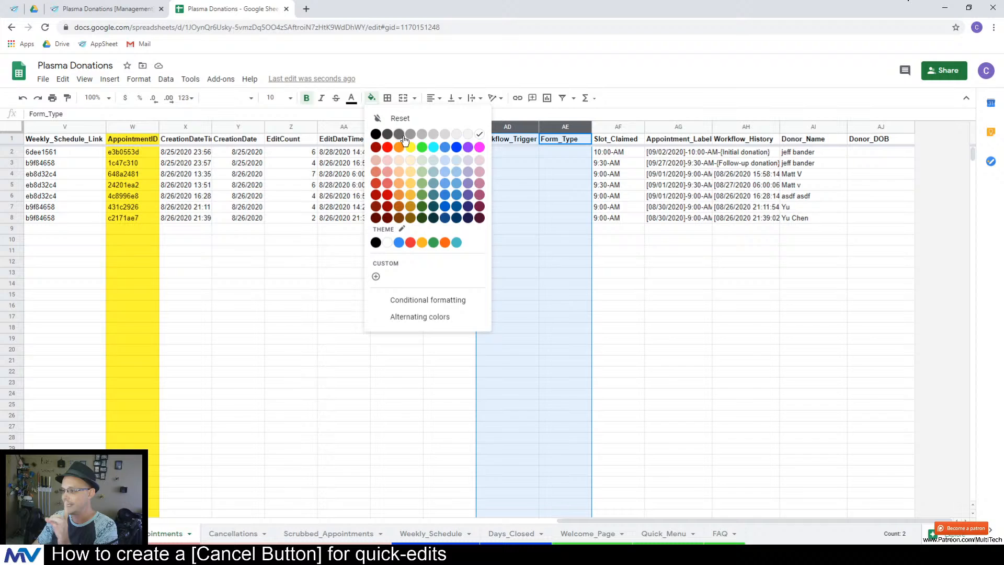
{"action": "left_click", "coordinate": [433, 174]}
{"action": "left_click", "coordinate": [430, 292]}
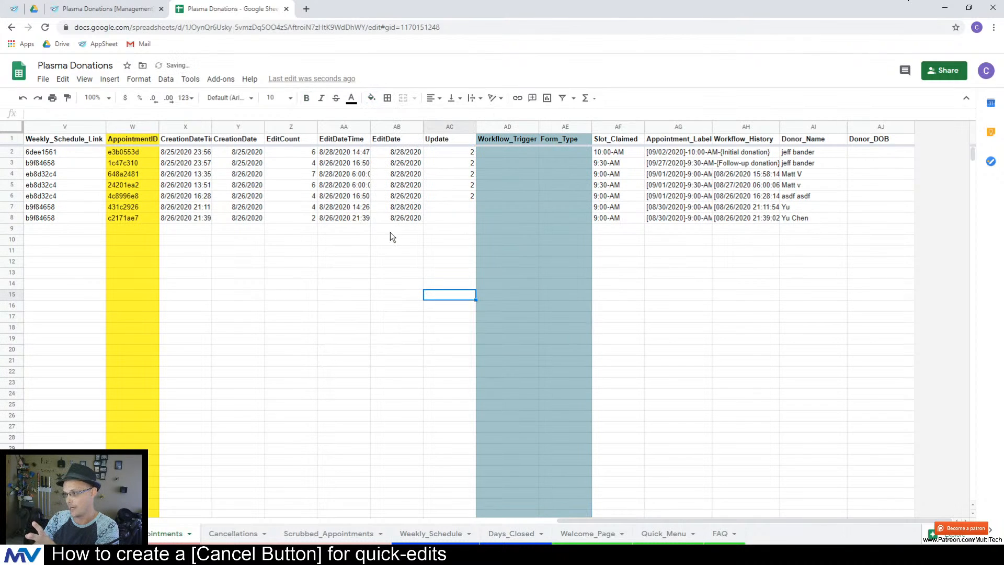
- Switch to AppSheet and open the column definitions of the Appointments table
{"action": "left_click", "coordinate": [128, 9]}
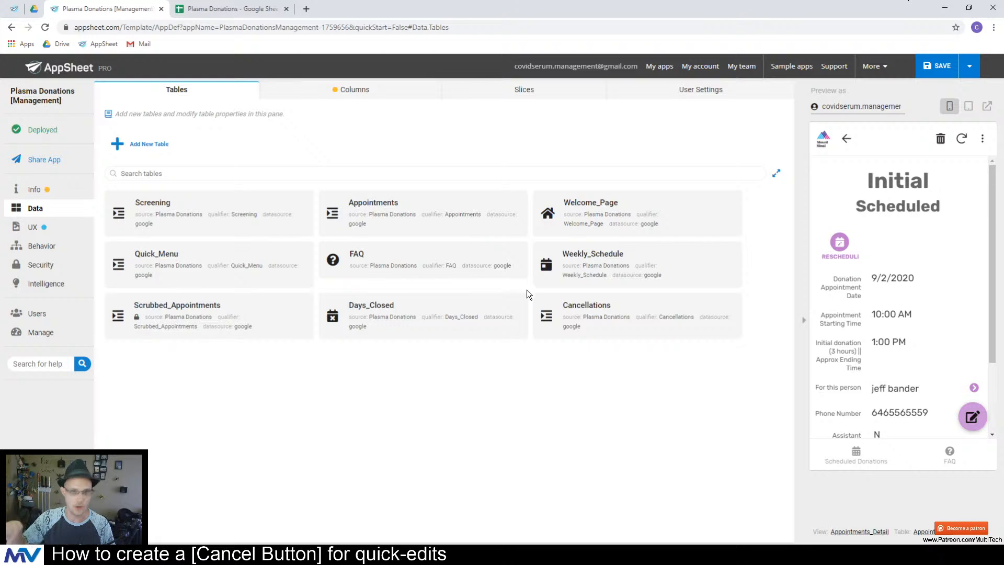
{"action": "left_click", "coordinate": [398, 220]}
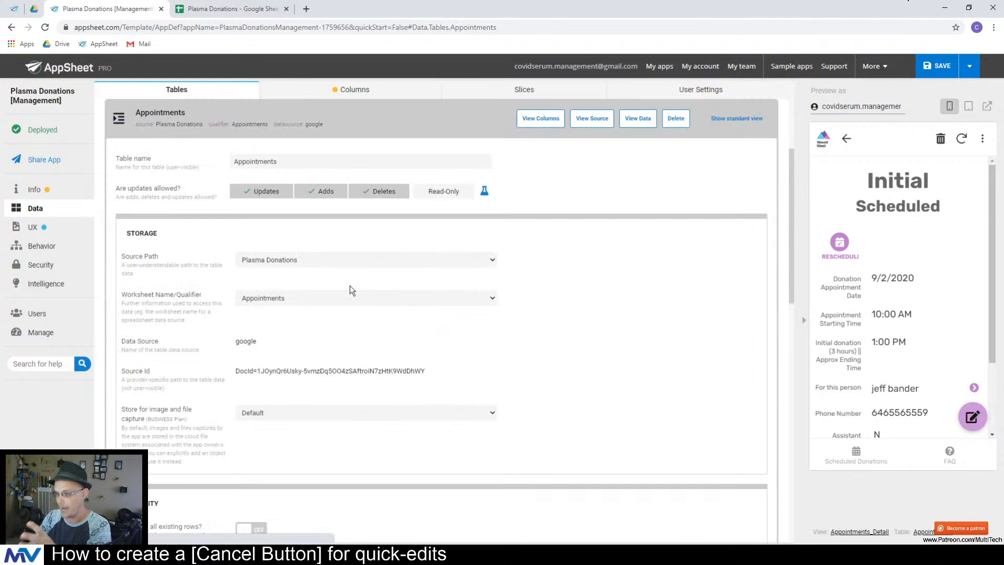
{"action": "left_click", "coordinate": [319, 116]}
{"action": "left_click", "coordinate": [334, 90]}
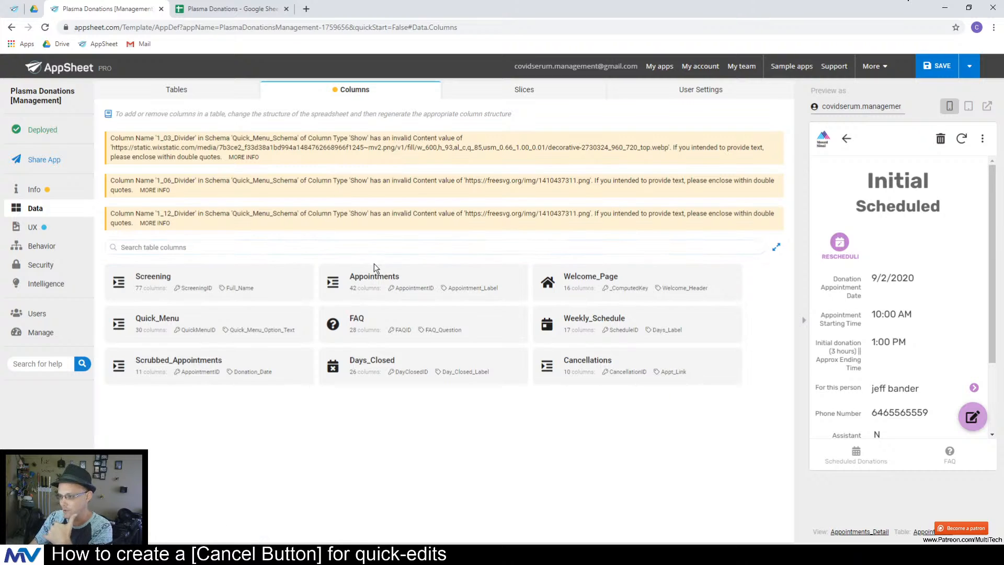
{"action": "left_click", "coordinate": [384, 281]}
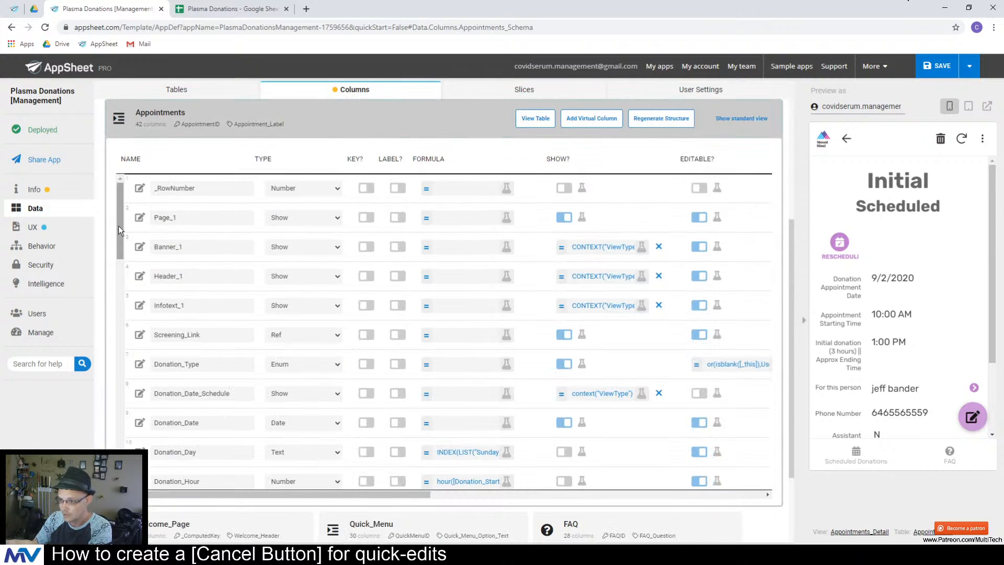
- Locate the Form_Type and Workflow_Trigger columns in the Appointments table and examine their settings
{"action": "left_click_drag", "start_coordinate": [118, 225], "coordinate": [133, 396]}
{"action": "scroll", "coordinate": [131, 382], "scroll_direction": "down", "scroll_amount": 4}
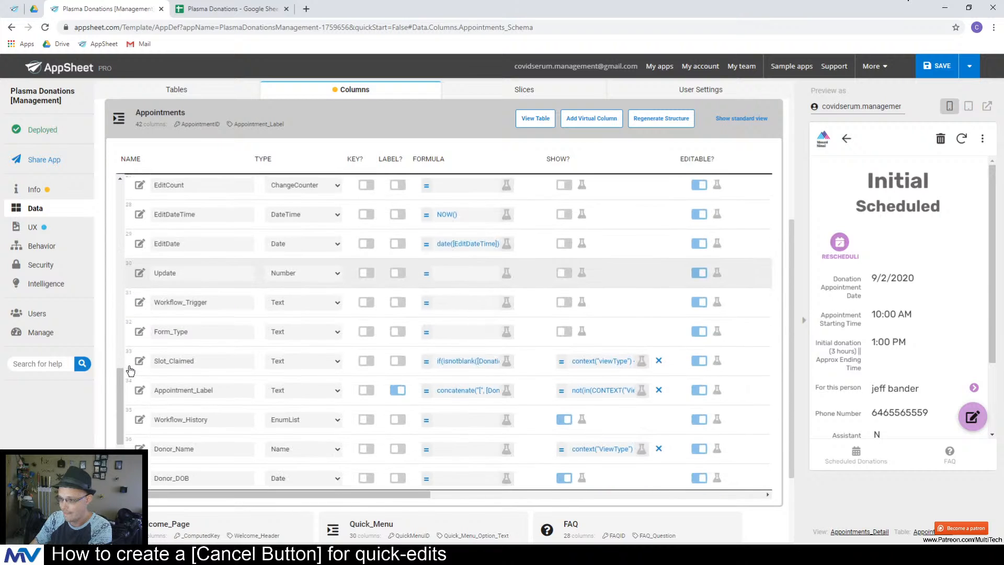
{"action": "scroll", "coordinate": [131, 366], "scroll_direction": "up", "scroll_amount": 3}
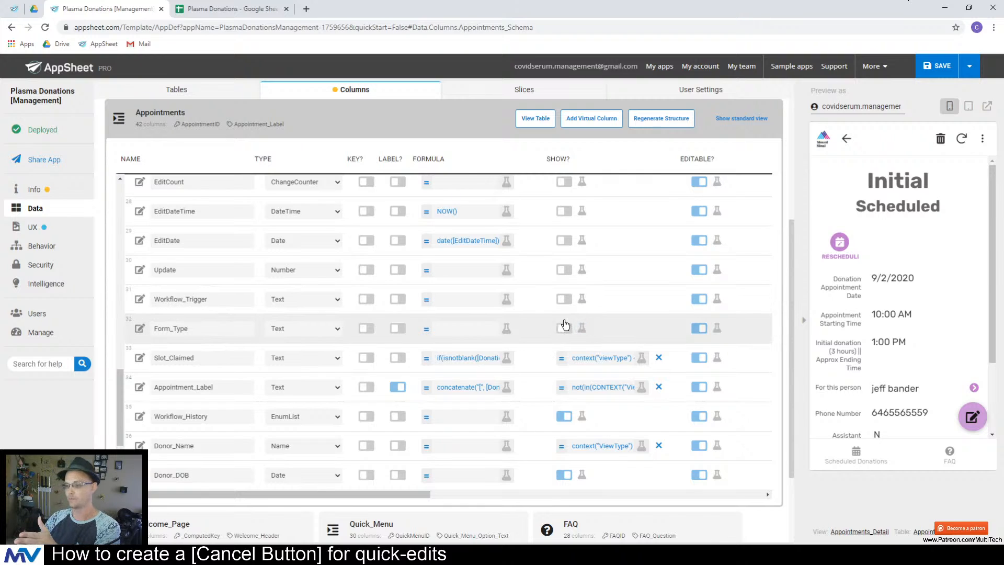
{"action": "left_click_drag", "start_coordinate": [203, 328], "coordinate": [139, 333]}
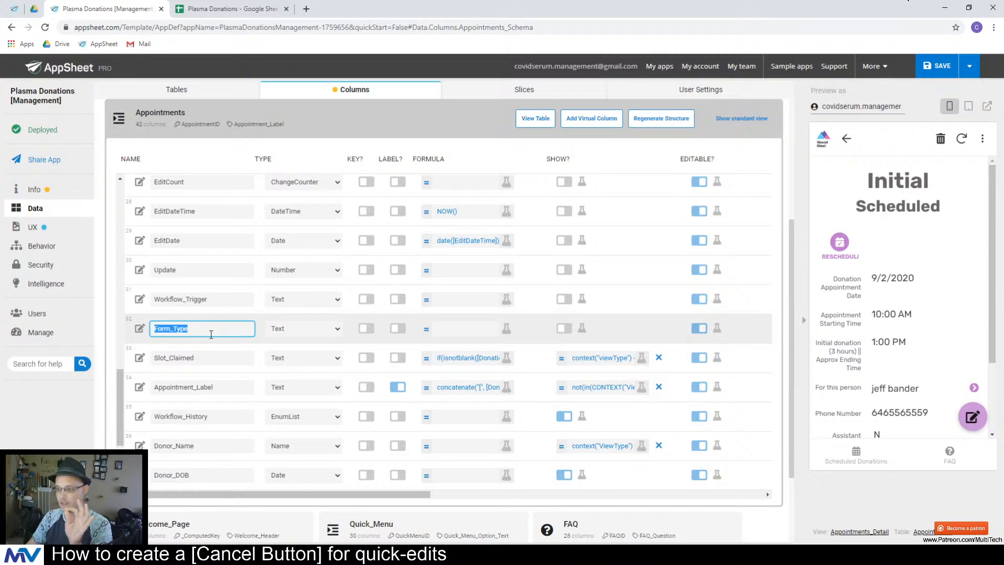
{"action": "left_click_drag", "start_coordinate": [208, 299], "coordinate": [139, 296]}
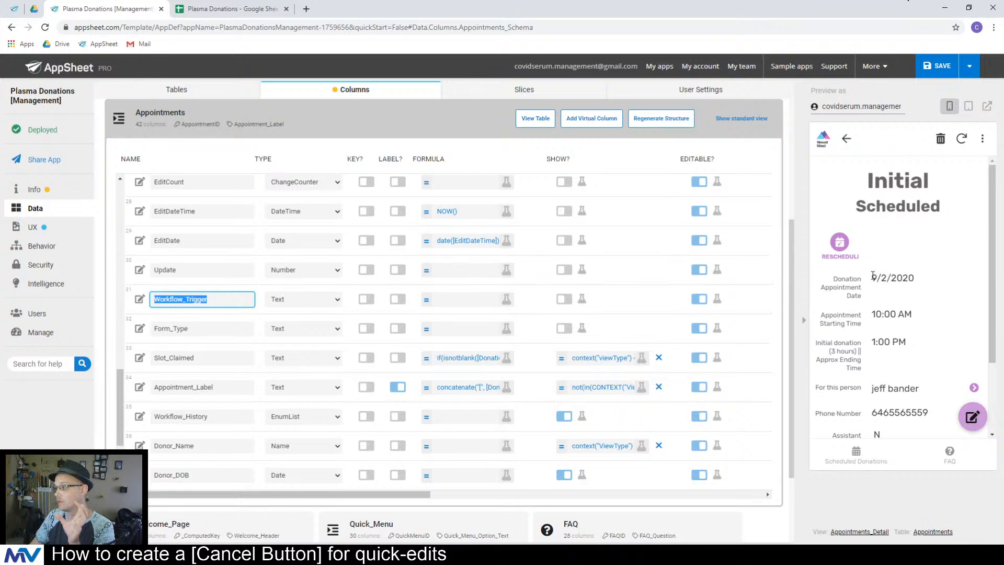
- Examine the donation appointment date and starting time of the scheduled appointment in the app preview
{"action": "left_click_drag", "start_coordinate": [871, 275], "coordinate": [919, 283]}
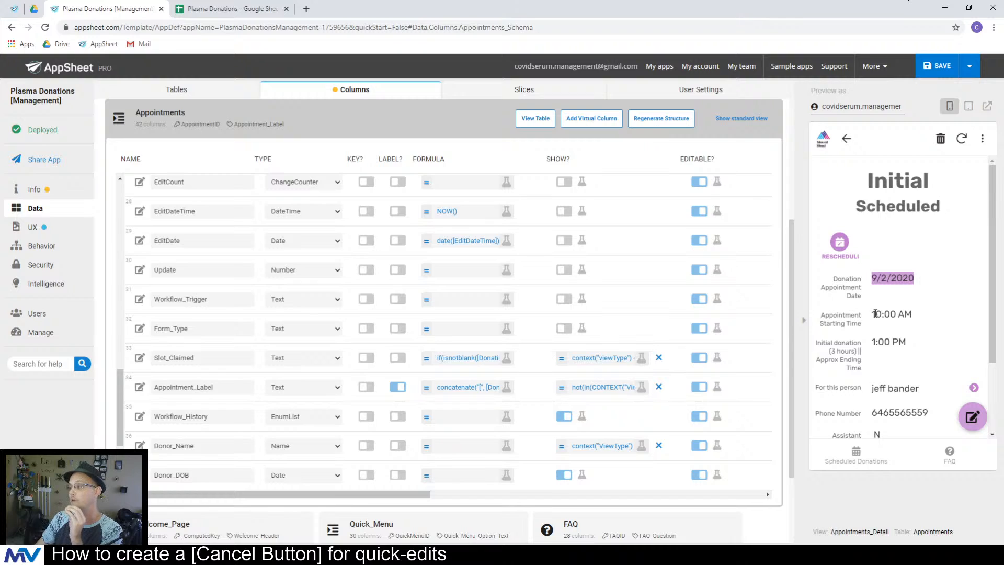
{"action": "left_click_drag", "start_coordinate": [874, 312], "coordinate": [921, 314]}
{"action": "left_click", "coordinate": [921, 315]}
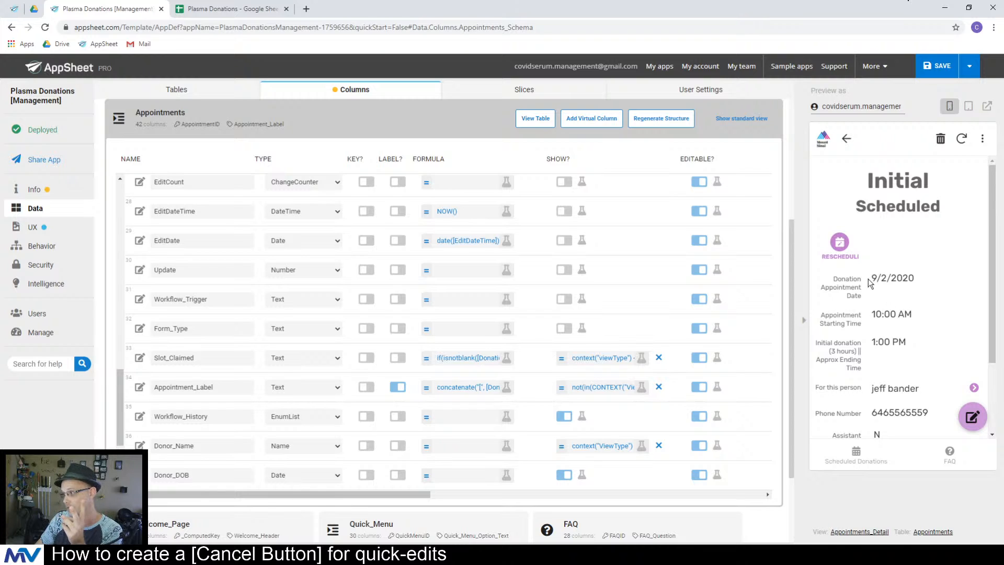
{"action": "left_click_drag", "start_coordinate": [867, 281], "coordinate": [891, 324]}
{"action": "left_click", "coordinate": [837, 320]}
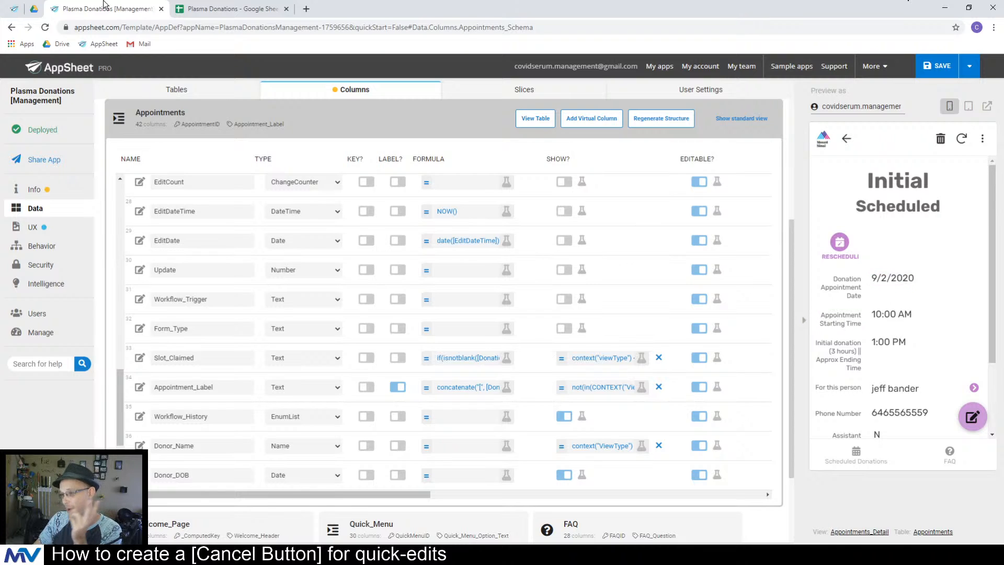
- Switch to Google Sheets, insert a column before Workflow_Trigger in the Appointments sheet, head it Extra_1 and narrow it slightly
{"action": "left_click", "coordinate": [225, 9]}
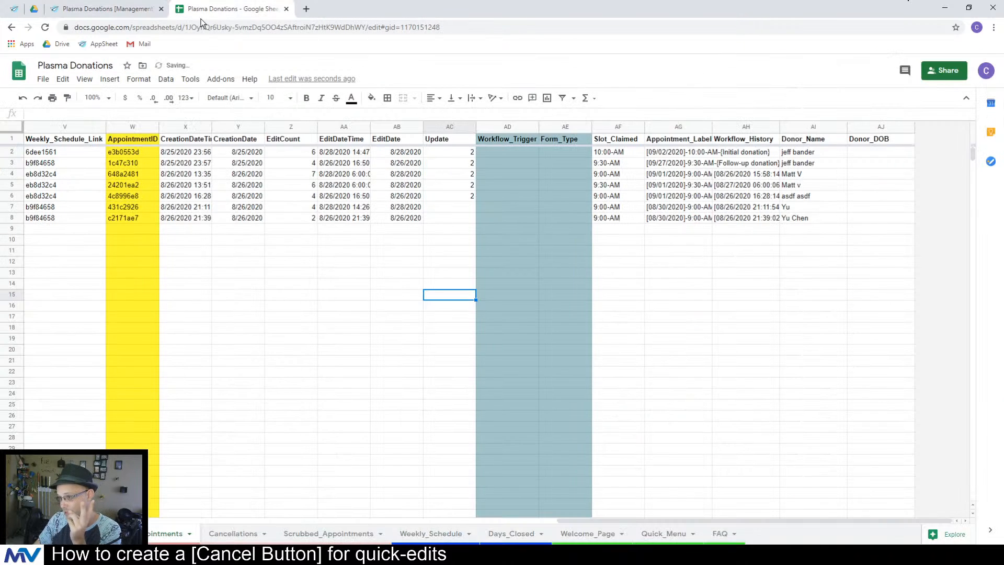
{"action": "right_click", "coordinate": [501, 126]}
{"action": "left_click", "coordinate": [529, 150]}
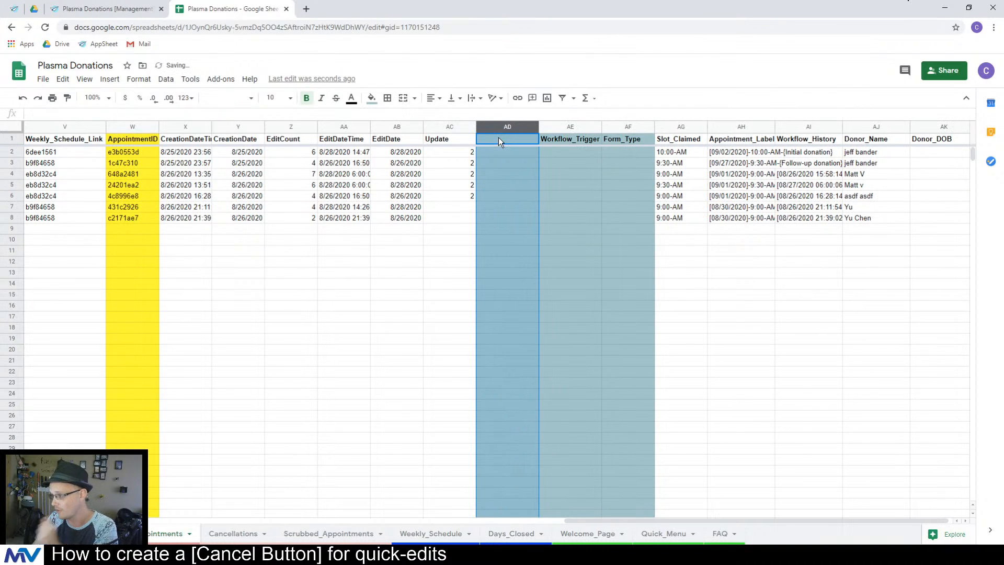
{"action": "left_click", "coordinate": [498, 137]}
{"action": "type", "text": "Ext"}
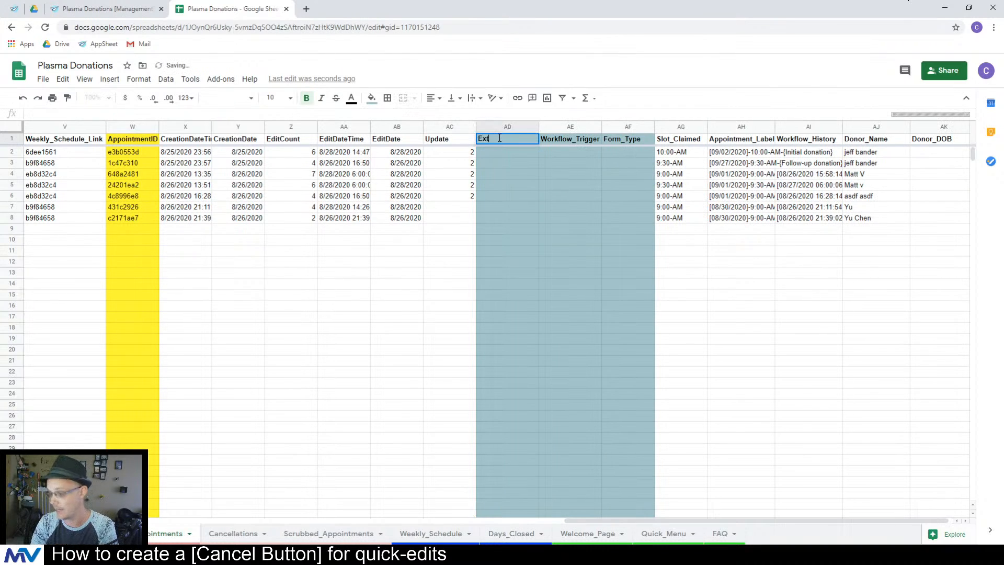
{"action": "type", "text": "ra_"}
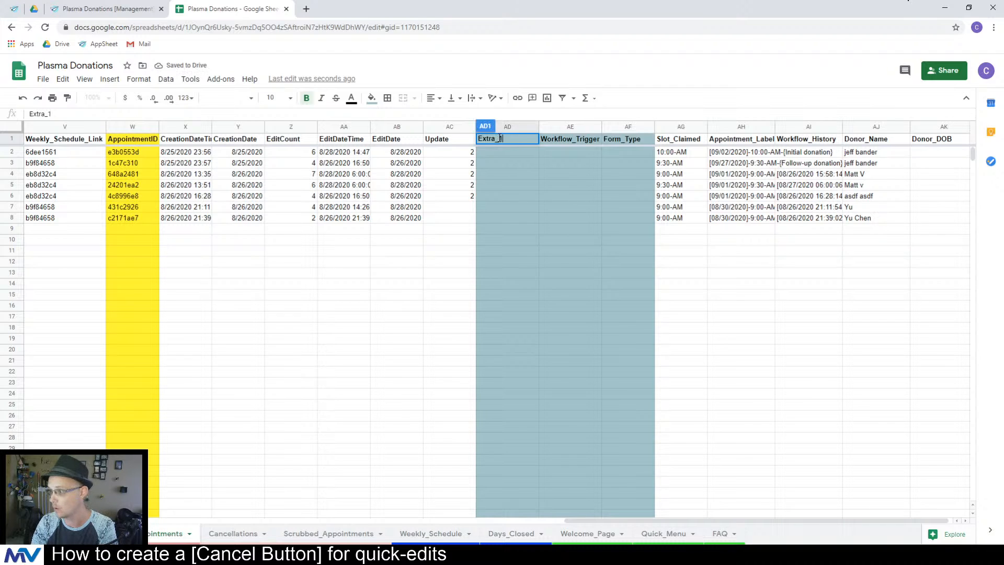
{"action": "type", "text": "1"}
{"action": "key", "text": "Return"}
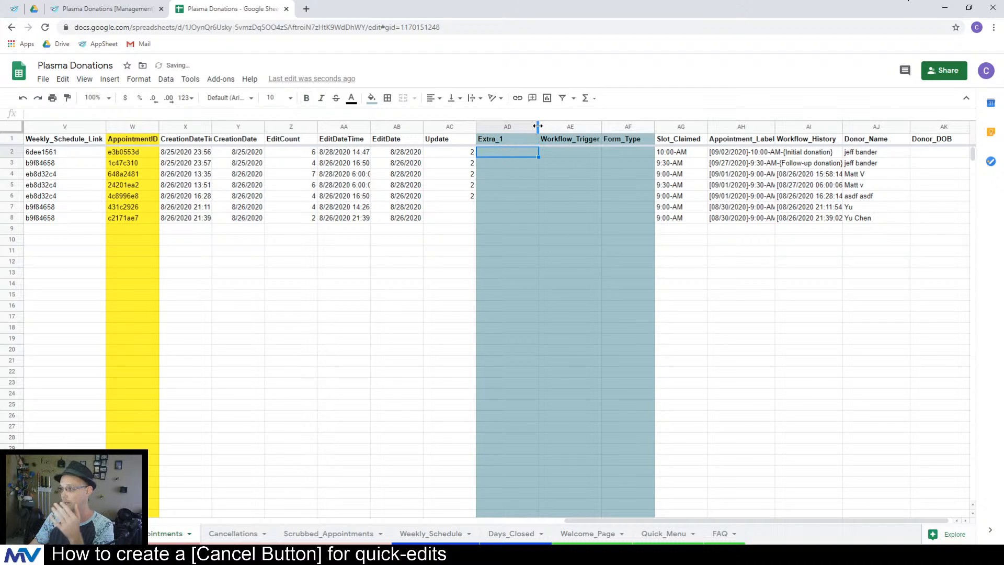
{"action": "left_click_drag", "start_coordinate": [538, 126], "coordinate": [532, 126]}
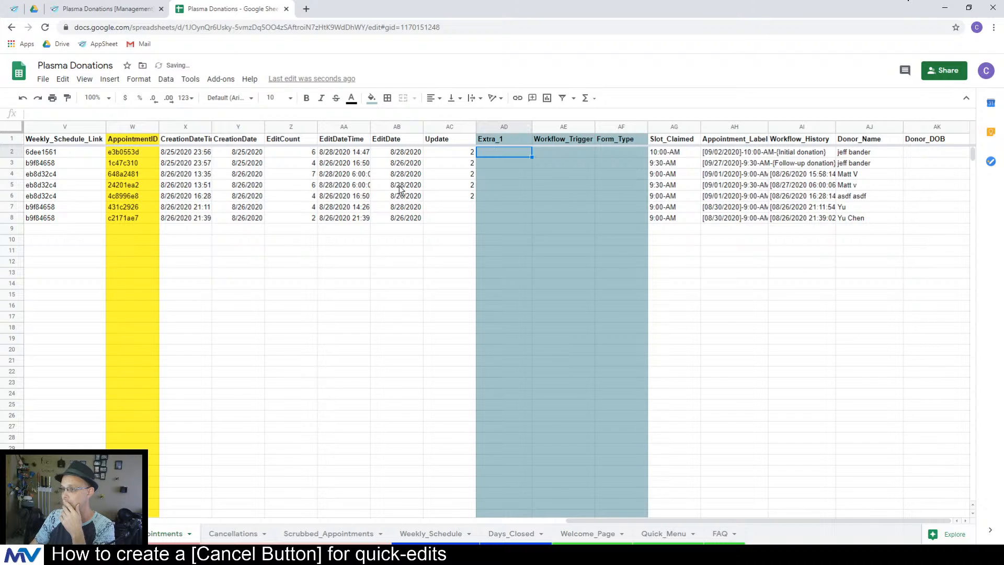
- Switch to AppSheet, regenerate the structure of the Appointments table and hide the new Extra_1 column
{"action": "left_click", "coordinate": [125, 8]}
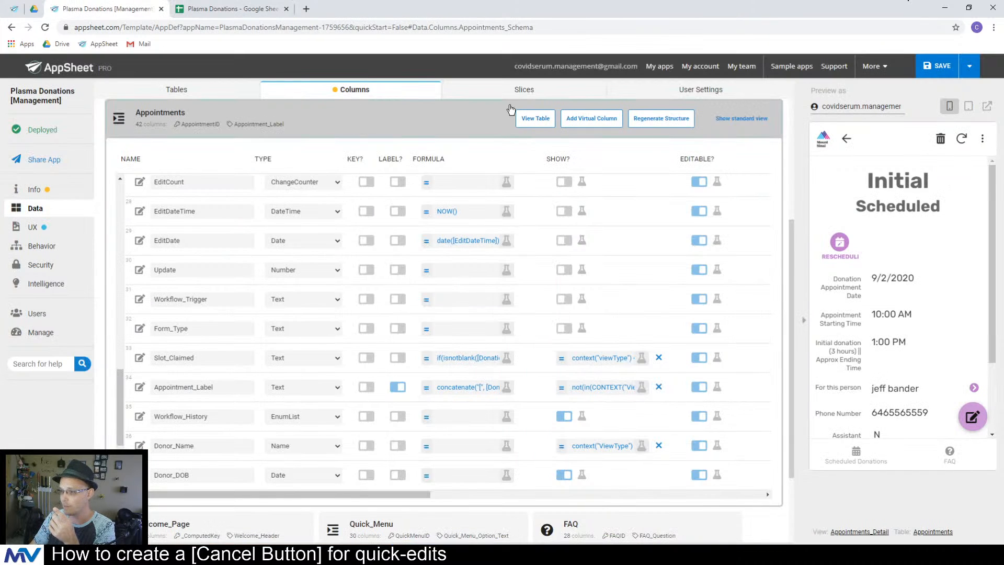
{"action": "left_click", "coordinate": [657, 122]}
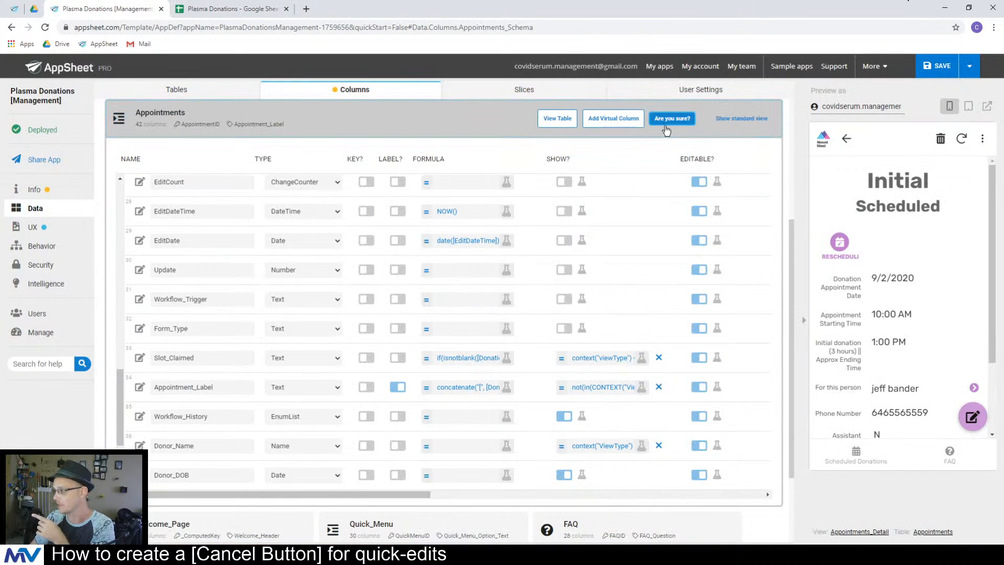
{"action": "left_click", "coordinate": [666, 128]}
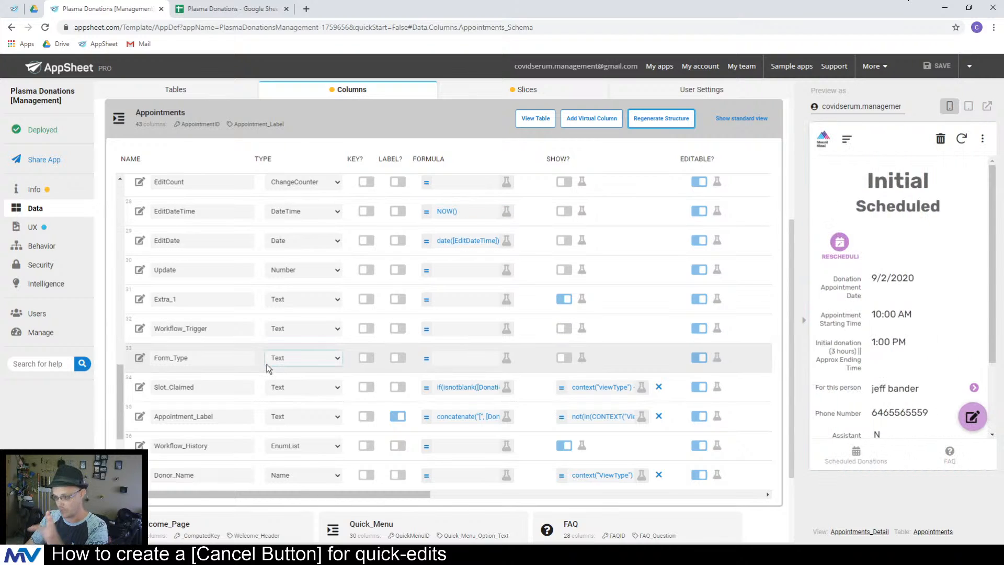
{"action": "left_click", "coordinate": [567, 303]}
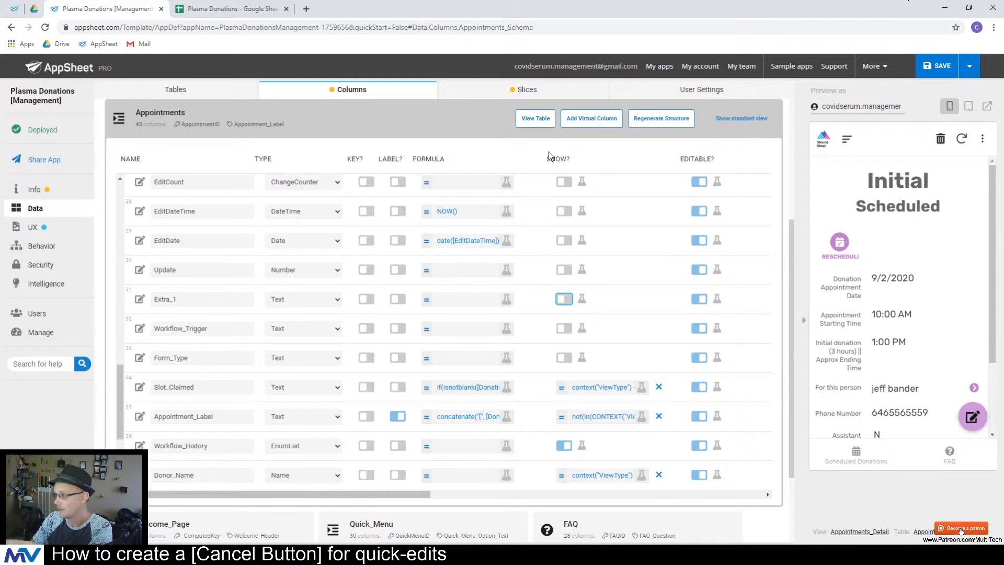
{"action": "left_click", "coordinate": [370, 128]}
- Open the Set | Appointment Form_Type (reschedule) action of the Appointments table for editing
{"action": "left_click", "coordinate": [31, 245]}
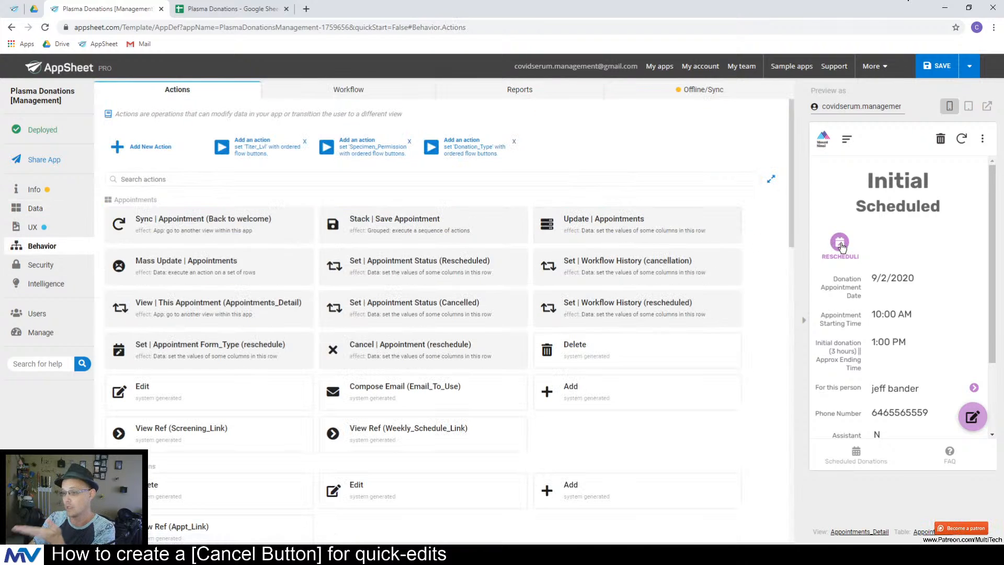
{"action": "scroll", "coordinate": [366, 308], "scroll_direction": "down", "scroll_amount": 2}
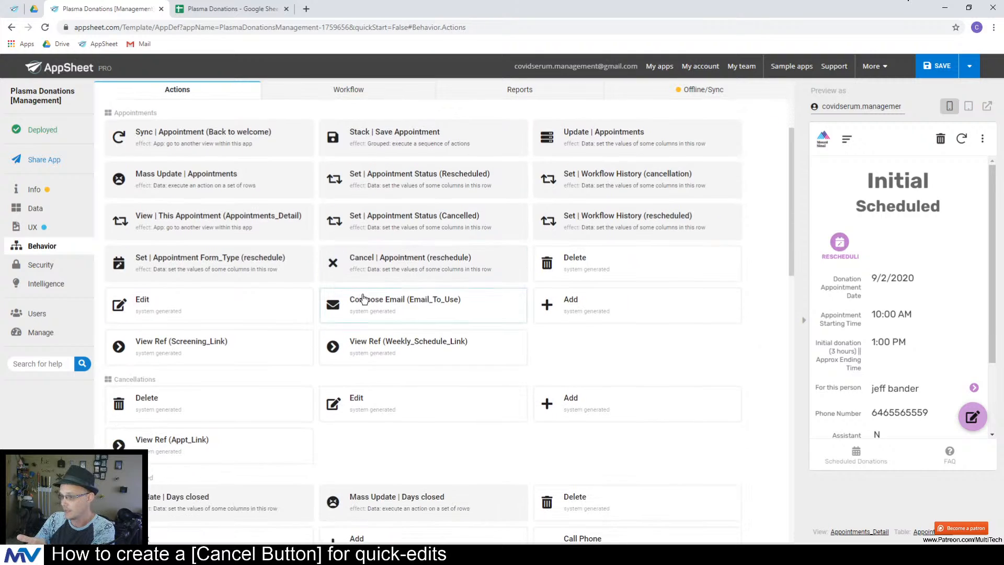
{"action": "left_click", "coordinate": [232, 269]}
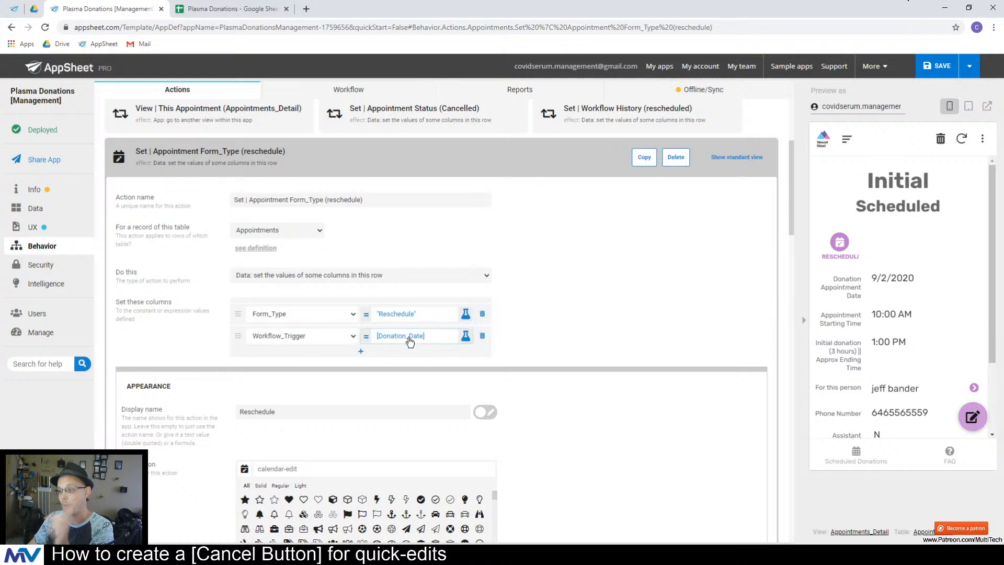
- Add Extra_1 to the columns set by the reschedule action, with the value [Donation_Starting_Time]
{"action": "left_click", "coordinate": [360, 351]}
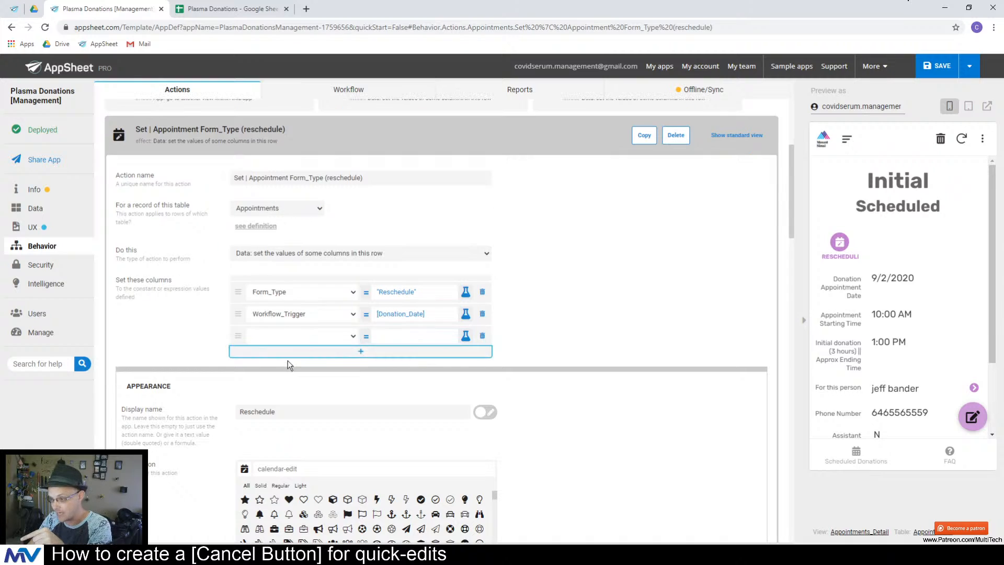
{"action": "left_click", "coordinate": [307, 335]}
{"action": "scroll", "coordinate": [293, 413], "scroll_direction": "down", "scroll_amount": 5}
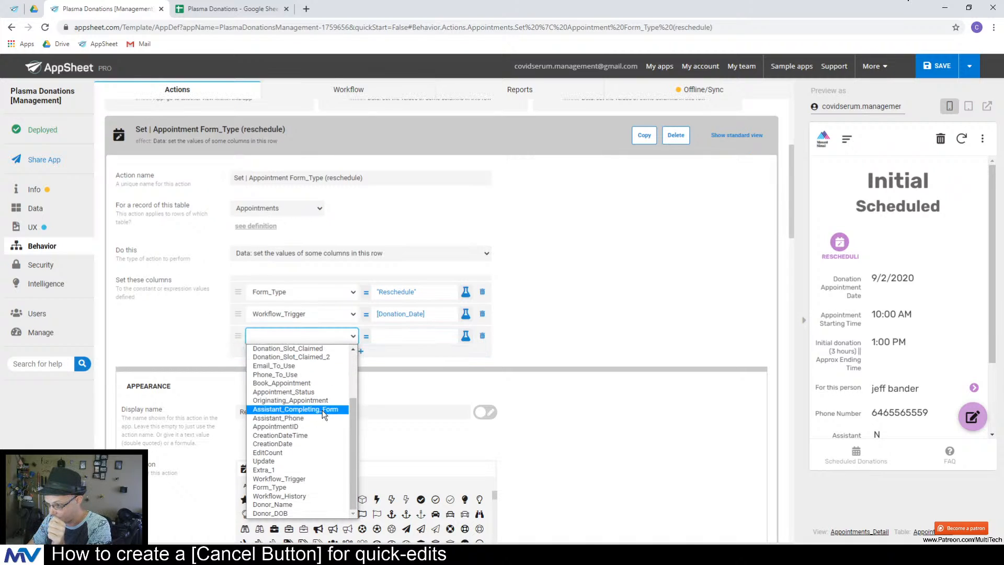
{"action": "left_click", "coordinate": [291, 469]}
{"action": "left_click", "coordinate": [407, 334]}
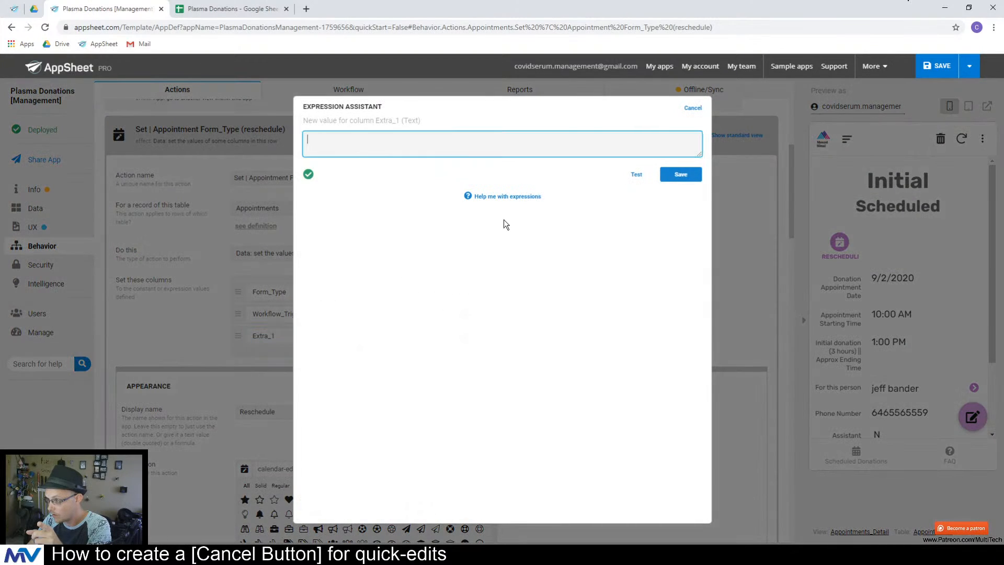
{"action": "left_click", "coordinate": [511, 209]}
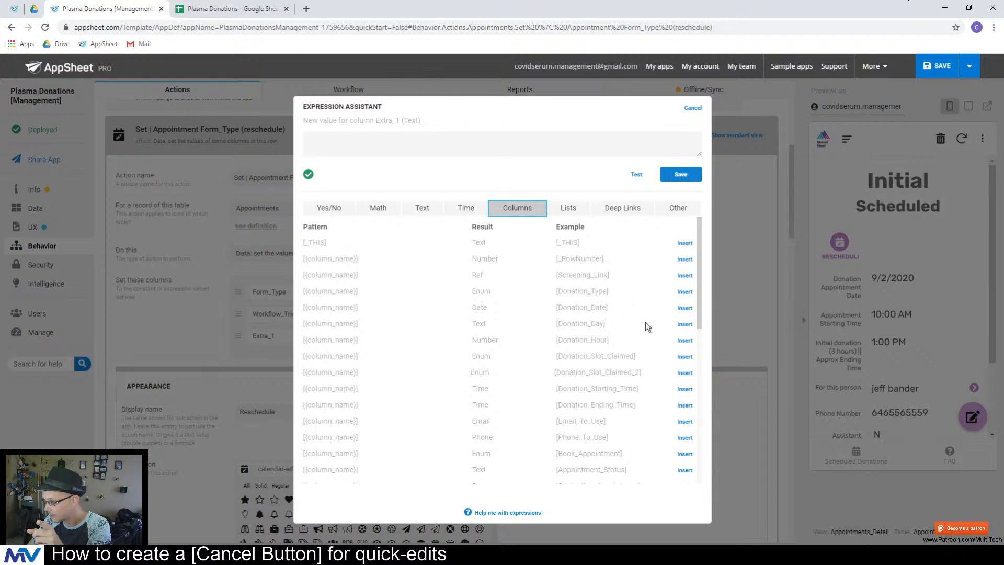
{"action": "left_click", "coordinate": [685, 390]}
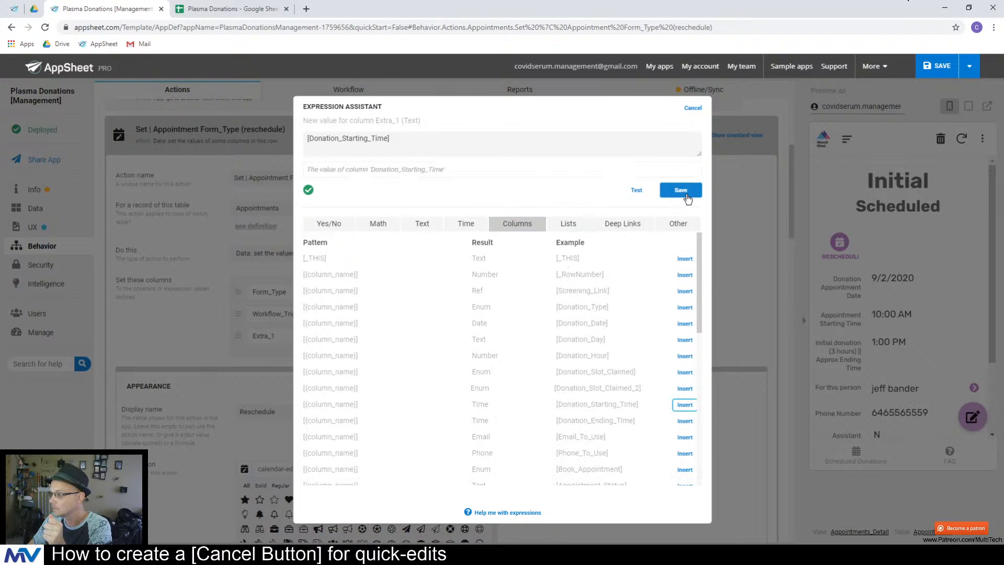
{"action": "left_click", "coordinate": [681, 190]}
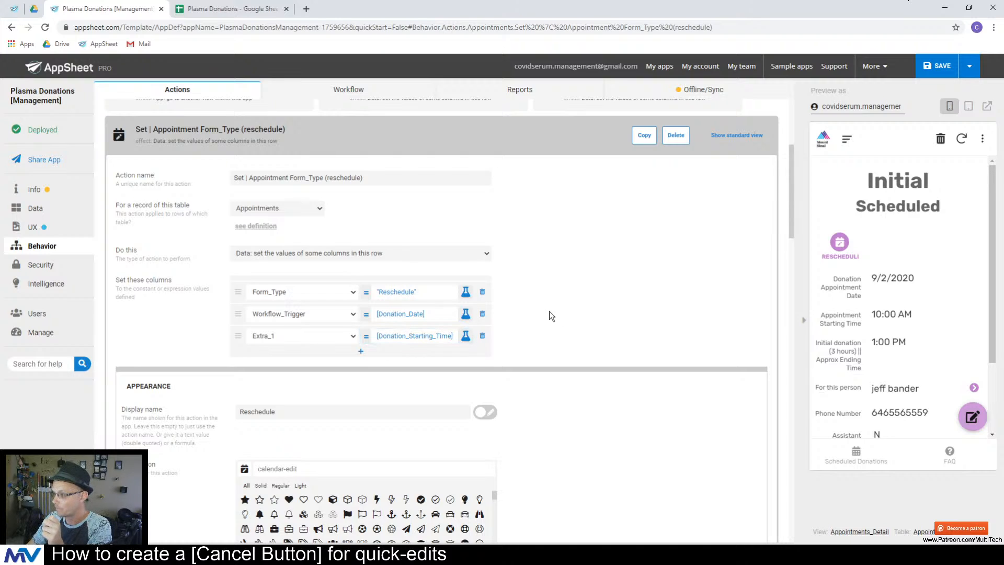
- Change the Extra_1 value in the reschedule action to the expression [Slot_Claimed]
{"action": "left_click", "coordinate": [438, 341]}
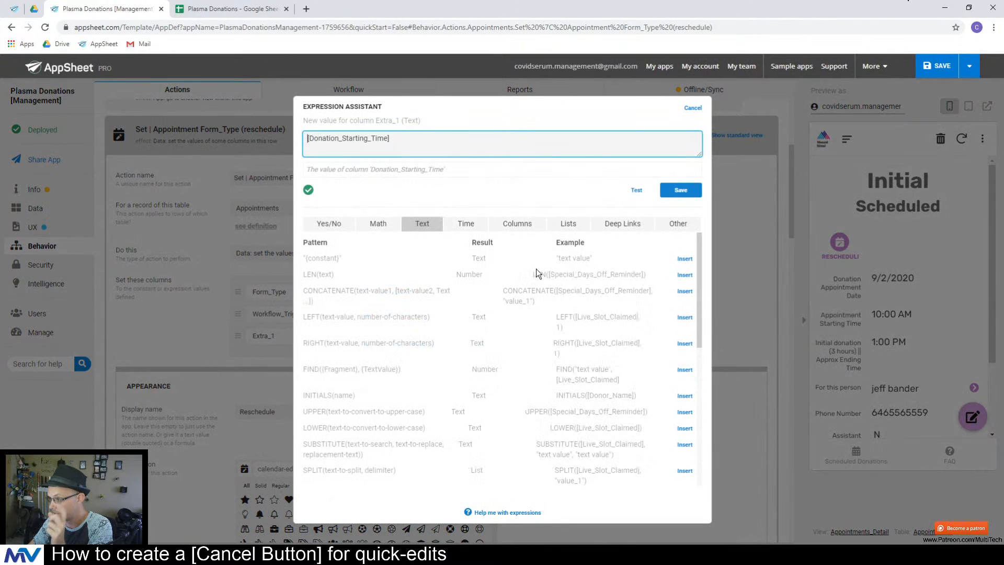
{"action": "left_click", "coordinate": [517, 229]}
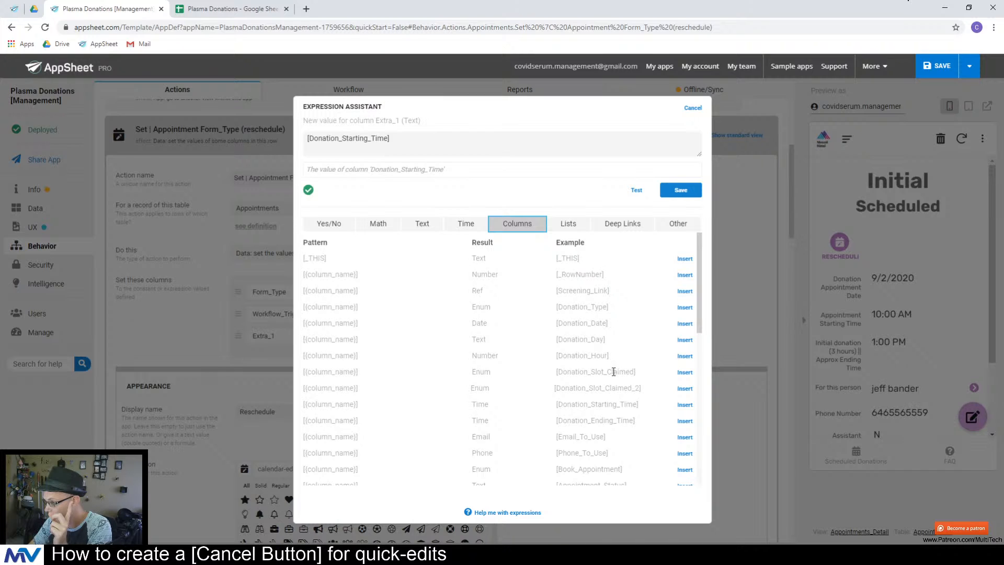
{"action": "scroll", "coordinate": [614, 371], "scroll_direction": "down", "scroll_amount": 4}
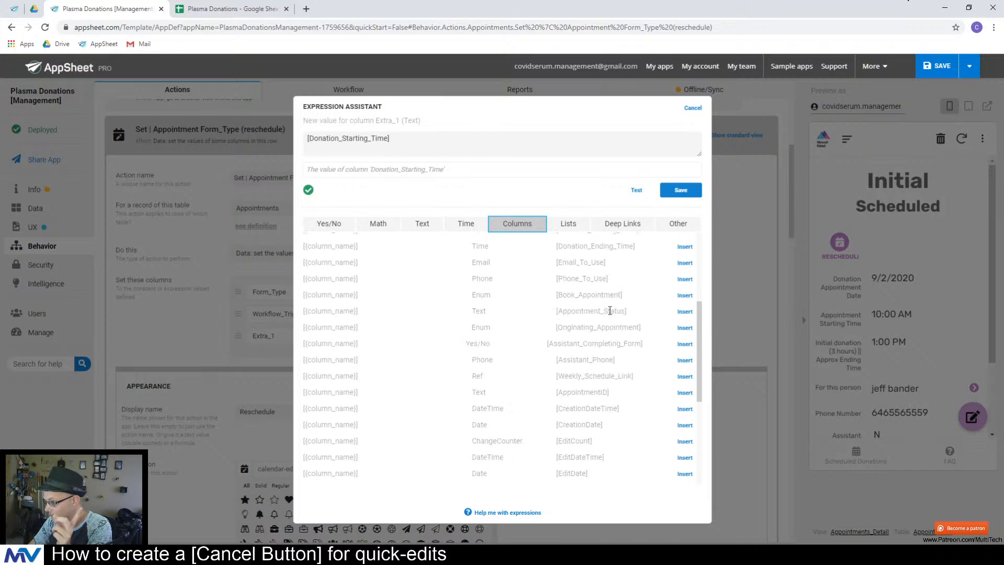
{"action": "scroll", "coordinate": [610, 311], "scroll_direction": "down", "scroll_amount": 3}
{"action": "scroll", "coordinate": [648, 331], "scroll_direction": "down", "scroll_amount": 1}
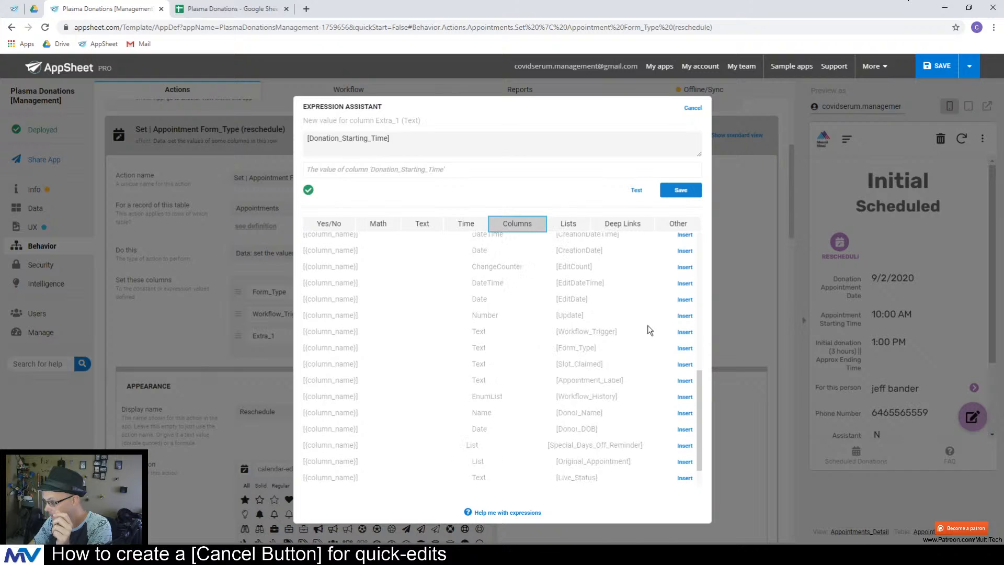
{"action": "double_click", "coordinate": [580, 364]}
{"action": "key", "text": "ctrl+c"}
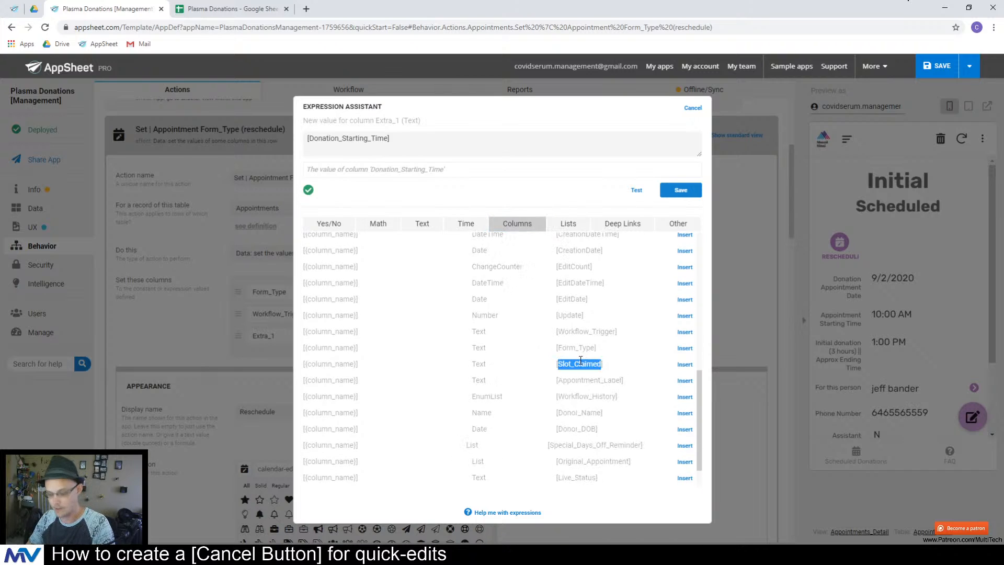
{"action": "double_click", "coordinate": [348, 140]}
{"action": "key", "text": "ctrl+v"}
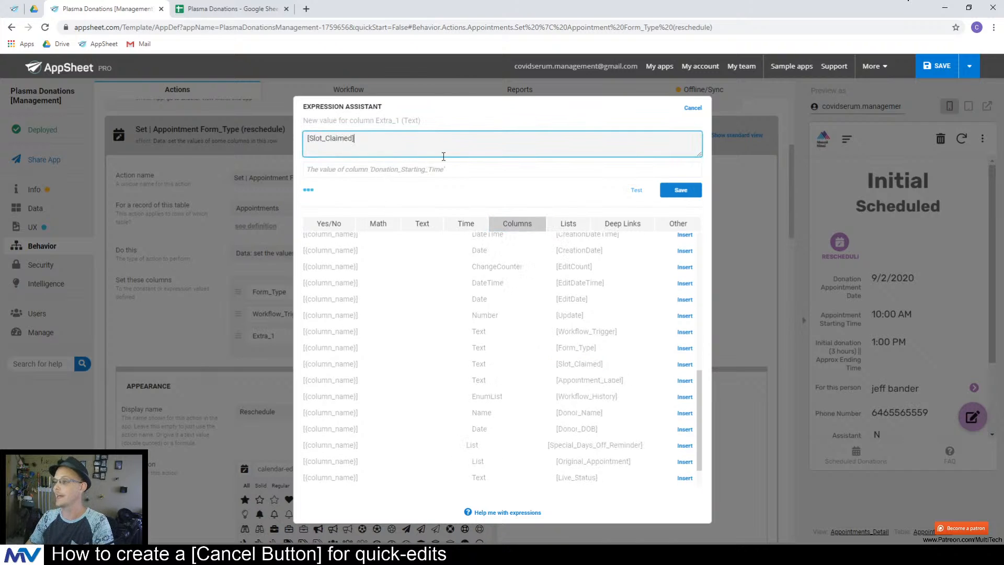
{"action": "left_click", "coordinate": [674, 194]}
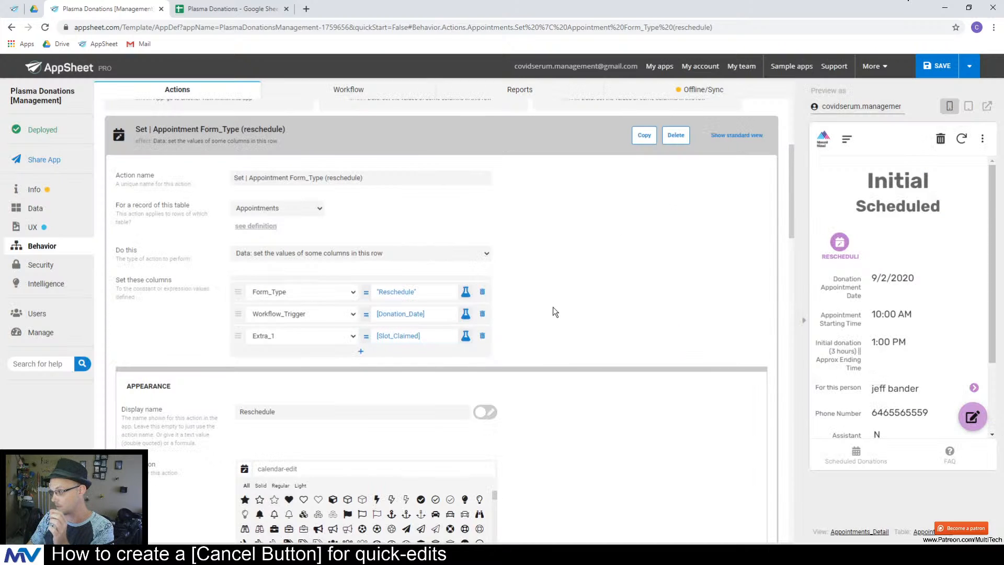
- Check the appointment's starting time in the preview and remove the Extra_1 assignment from the reschedule action
{"action": "scroll", "coordinate": [554, 312], "scroll_direction": "up", "scroll_amount": 2}
{"action": "left_click_drag", "start_coordinate": [822, 315], "coordinate": [906, 318]}
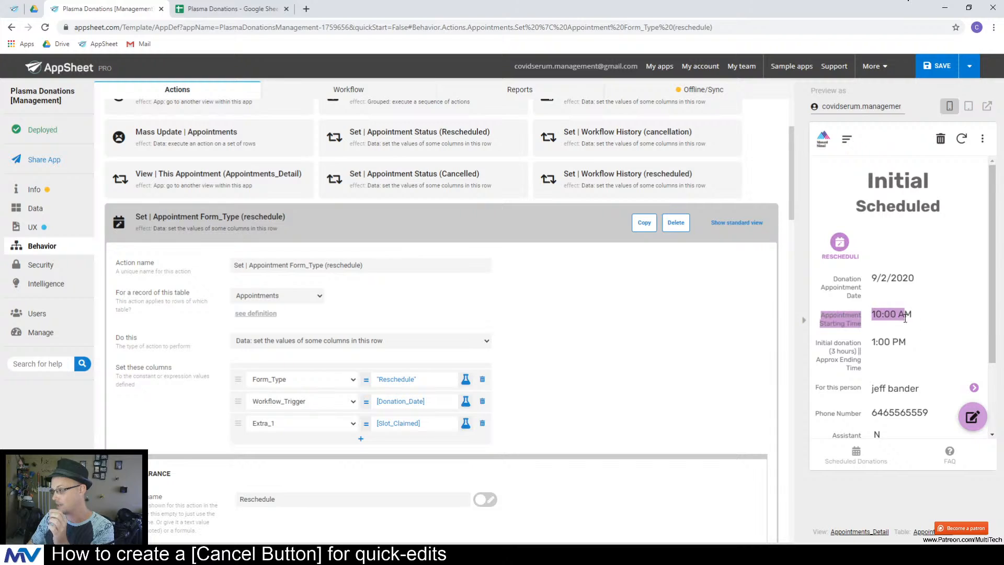
{"action": "left_click", "coordinate": [916, 319]}
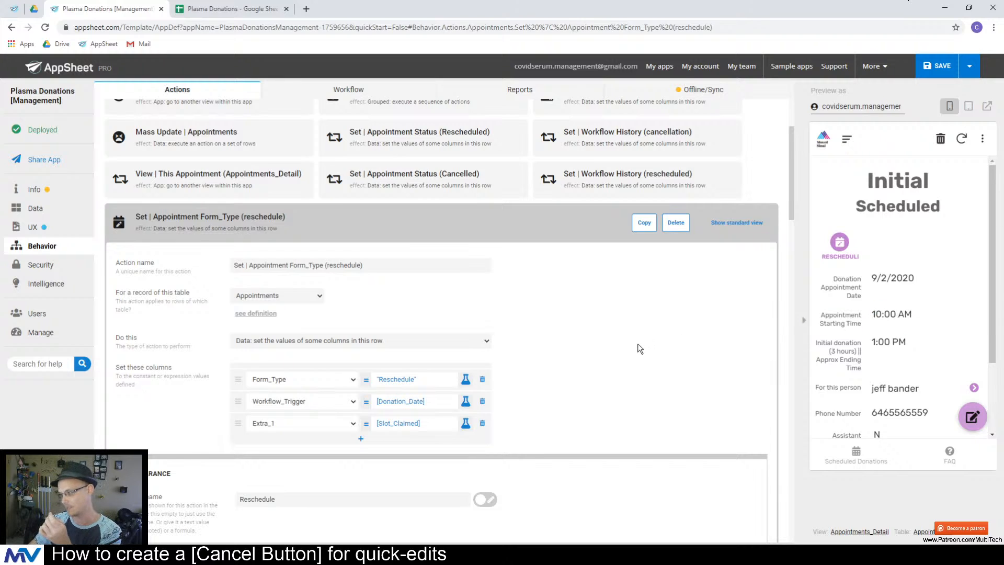
{"action": "left_click", "coordinate": [482, 423]}
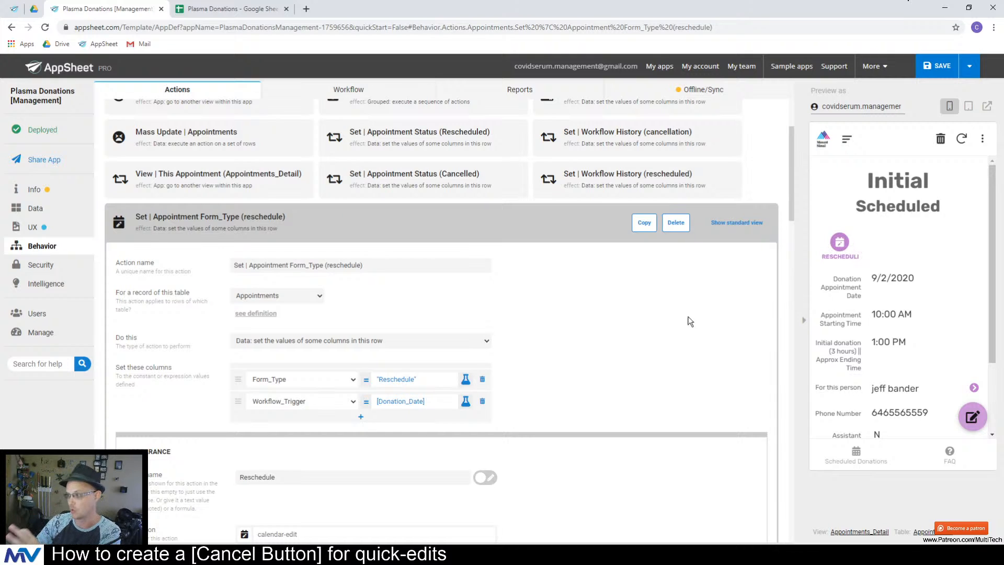
{"action": "scroll", "coordinate": [685, 319], "scroll_direction": "down", "scroll_amount": 2}
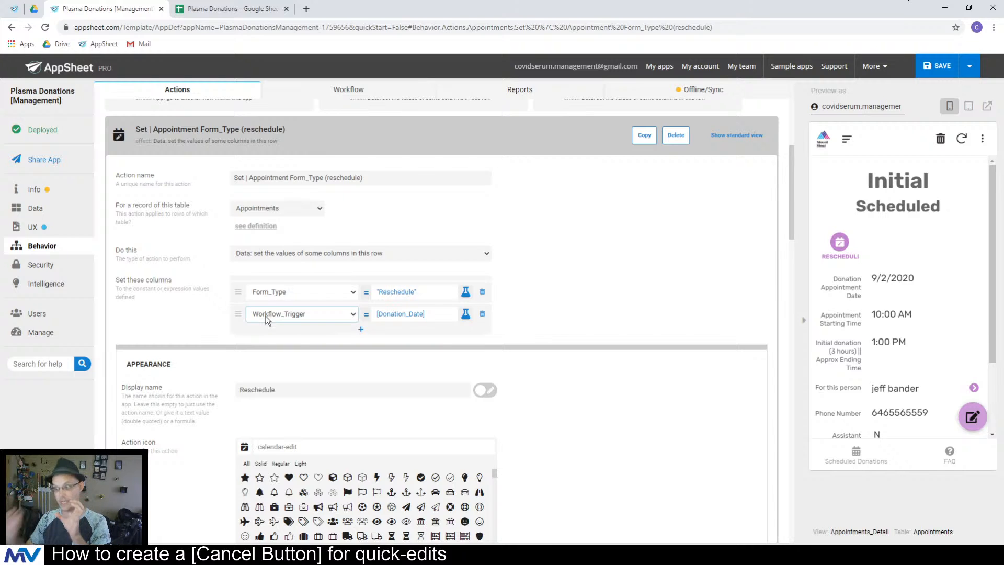
{"action": "scroll", "coordinate": [518, 277], "scroll_direction": "up", "scroll_amount": 2}
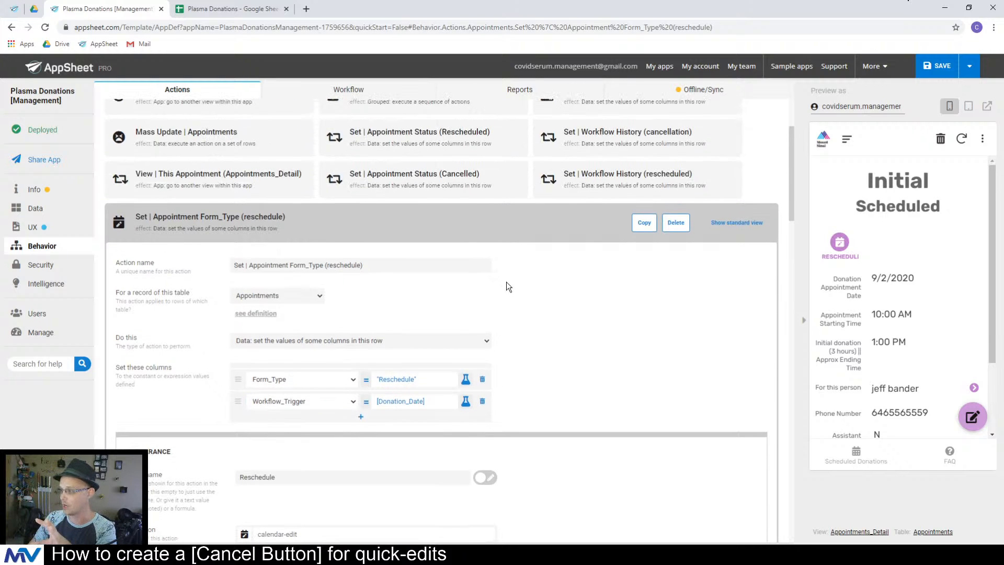
{"action": "scroll", "coordinate": [495, 278], "scroll_direction": "down", "scroll_amount": 2}
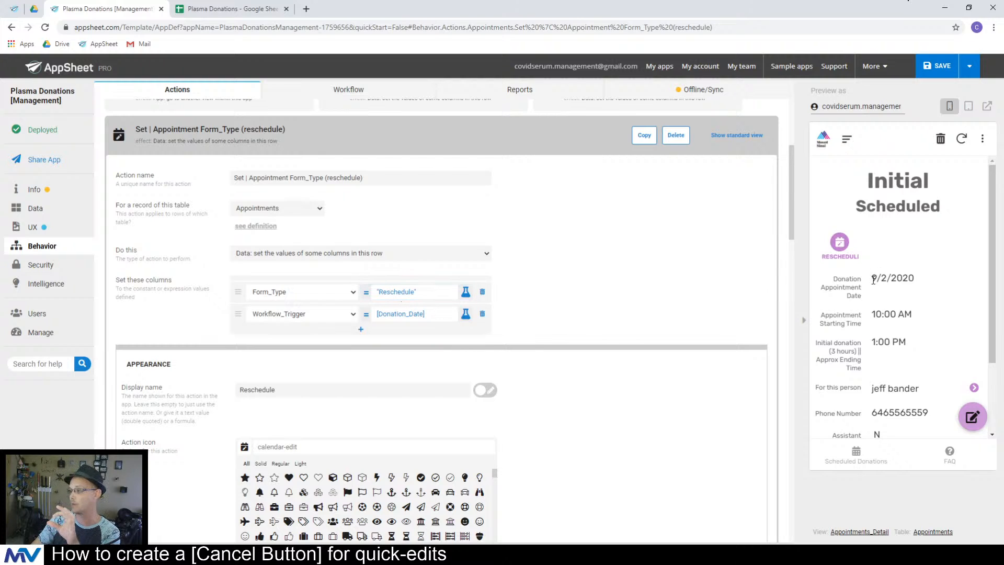
- Set the quick edit column of the Appointments_Detail view to Donation_Date, and close the view's settings
{"action": "left_click_drag", "start_coordinate": [873, 275], "coordinate": [925, 284]}
{"action": "left_click", "coordinate": [926, 289]}
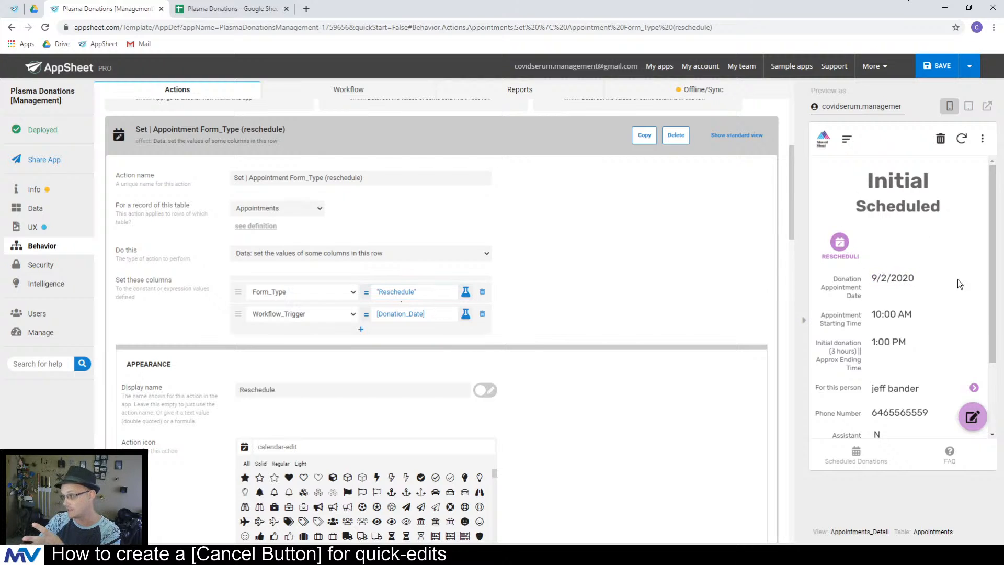
{"action": "left_click", "coordinate": [871, 533]}
{"action": "scroll", "coordinate": [616, 351], "scroll_direction": "down", "scroll_amount": 2}
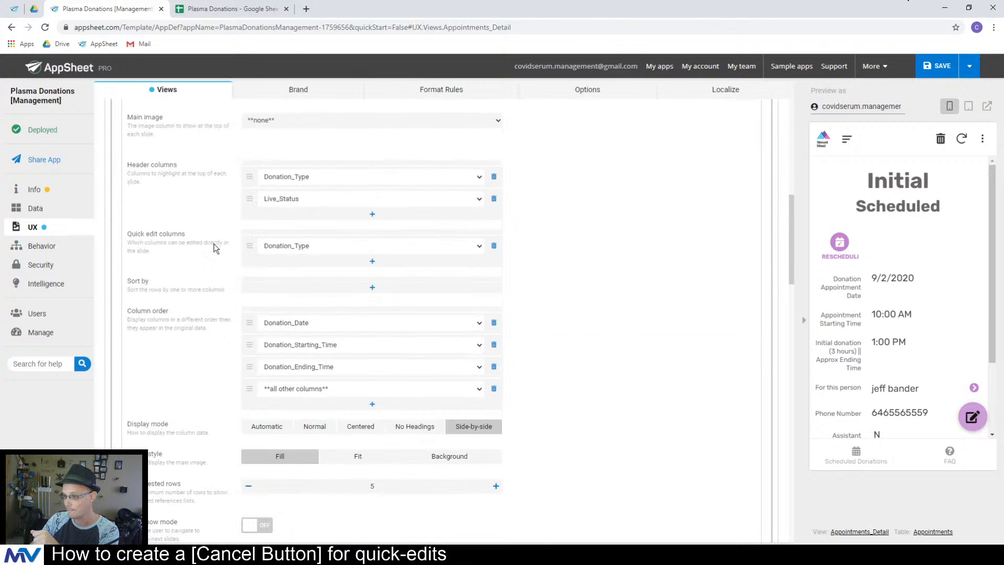
{"action": "left_click", "coordinate": [291, 250]}
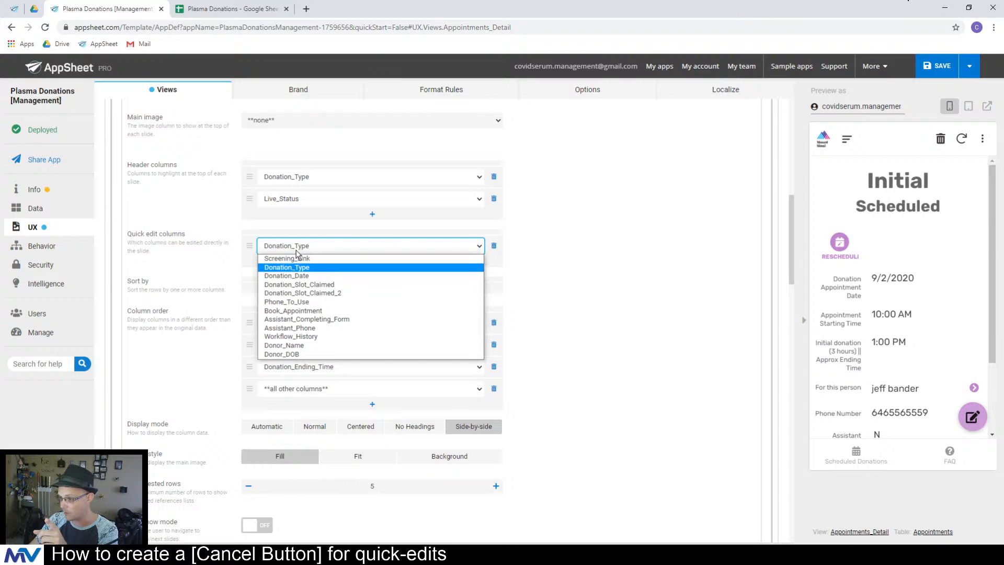
{"action": "left_click", "coordinate": [314, 276]}
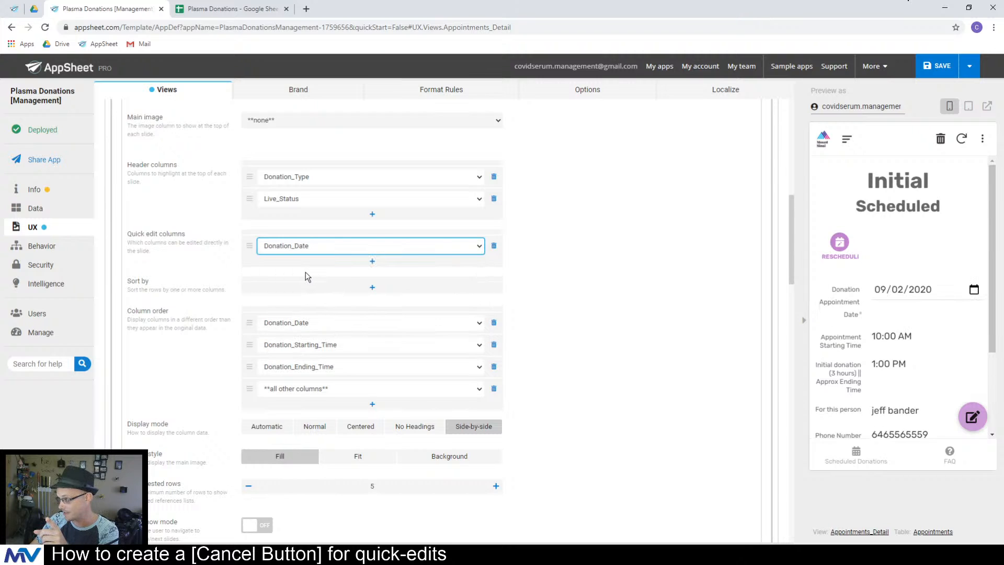
{"action": "left_click", "coordinate": [606, 265]}
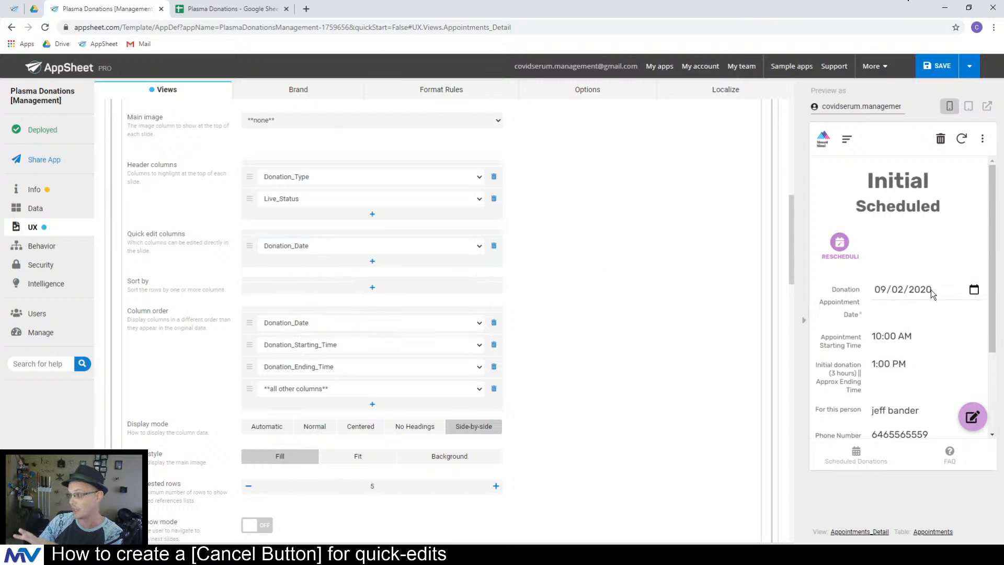
{"action": "scroll", "coordinate": [588, 328], "scroll_direction": "up", "scroll_amount": 3}
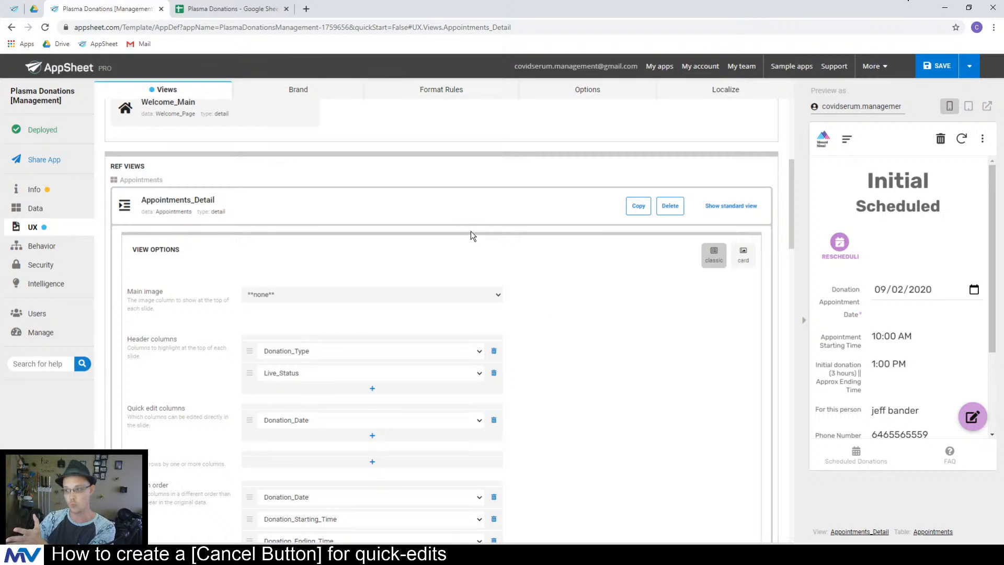
{"action": "left_click", "coordinate": [461, 212]}
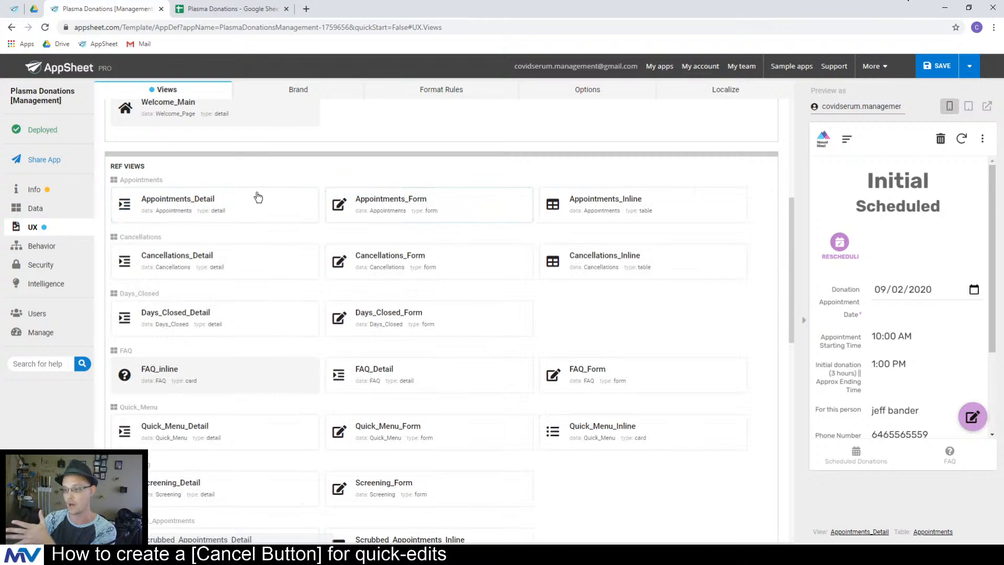
- Open the definition of the Donation_Date column in the Appointments table at its update behavior settings
{"action": "left_click", "coordinate": [59, 214]}
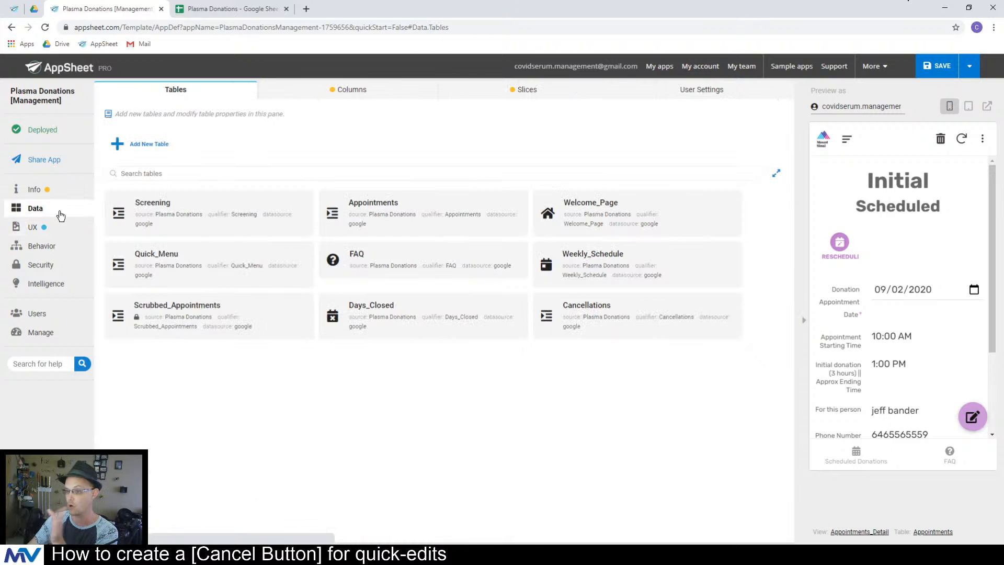
{"action": "left_click", "coordinate": [387, 92]}
{"action": "left_click", "coordinate": [411, 282]}
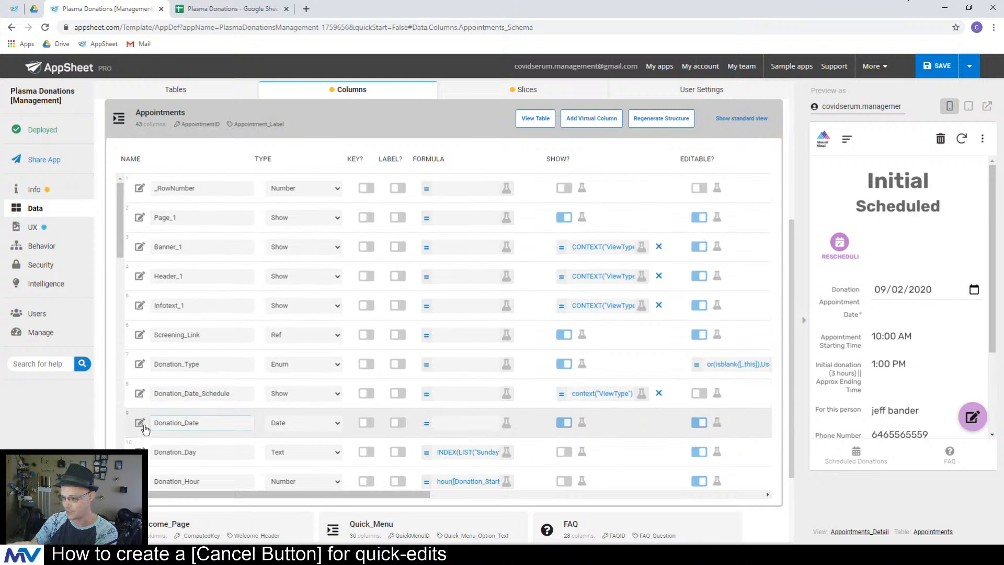
{"action": "left_click", "coordinate": [140, 424]}
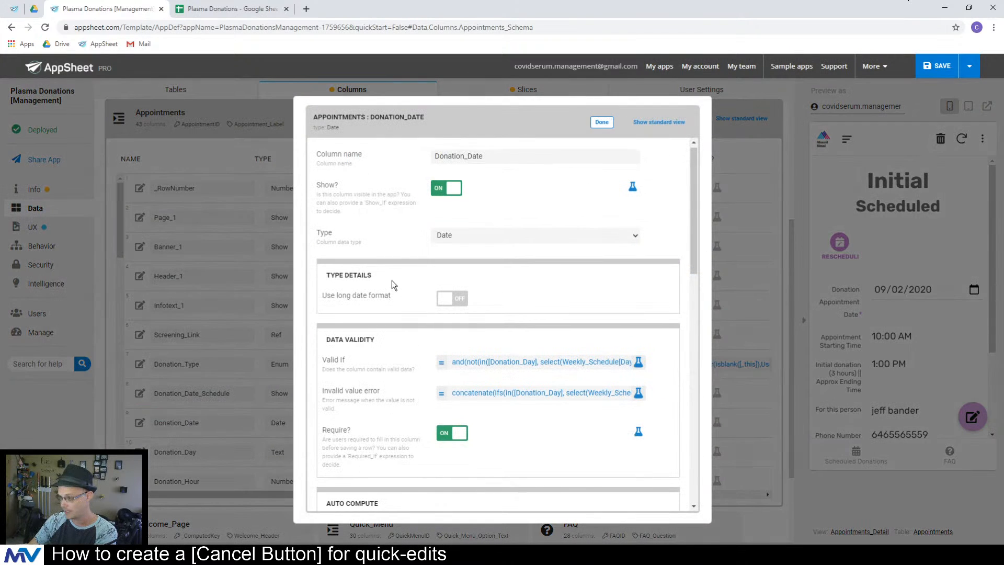
{"action": "scroll", "coordinate": [391, 280], "scroll_direction": "down", "scroll_amount": 10}
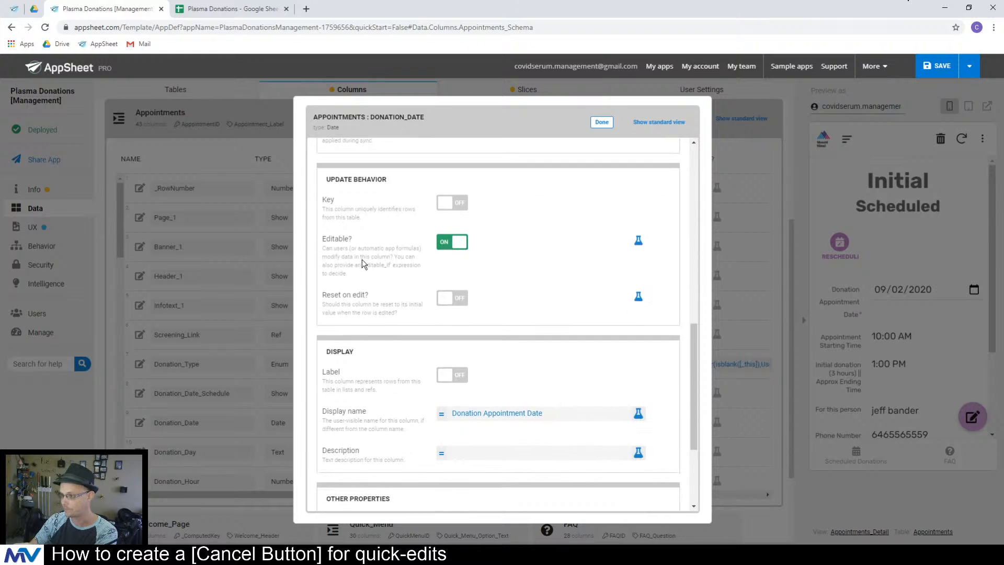
- Start an Editable? expression for Donation_Date with SWITCH(CONTEXT("ViewType"), and the case "Form", true,
{"action": "left_click", "coordinate": [638, 240]}
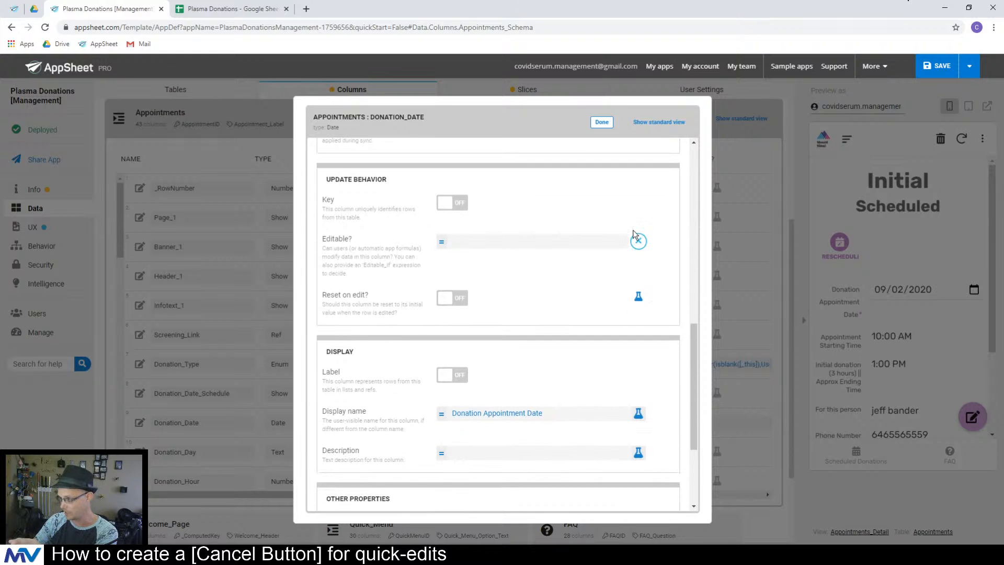
{"action": "left_click", "coordinate": [549, 243]}
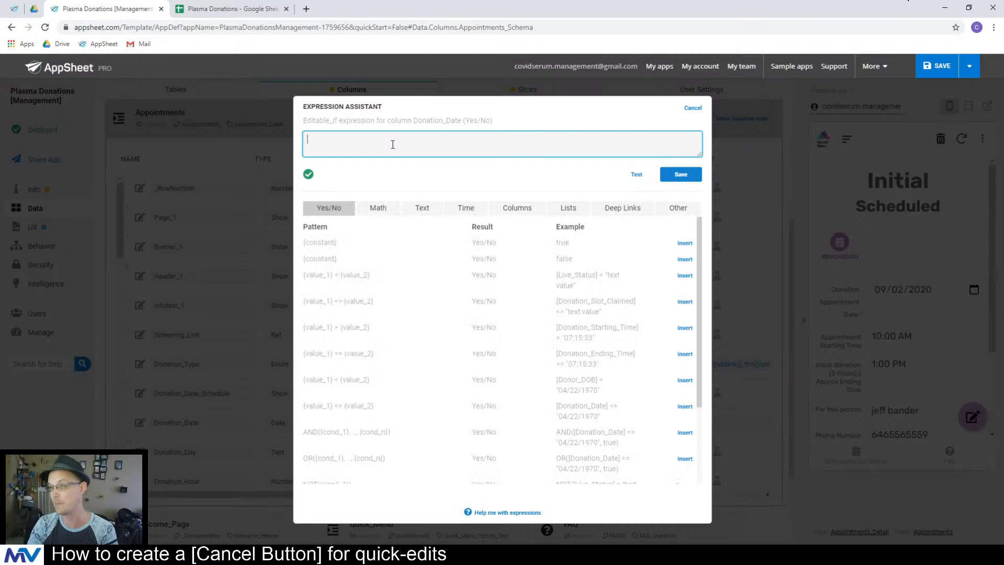
{"action": "type", "text": "SWITCH("}
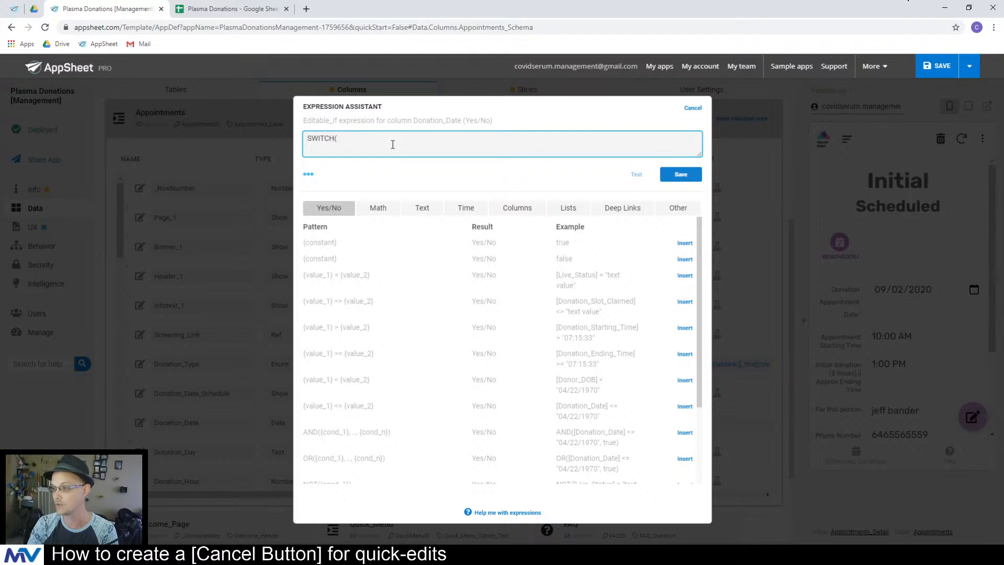
{"action": "type", "text": "CONTEXT(\"Vi"}
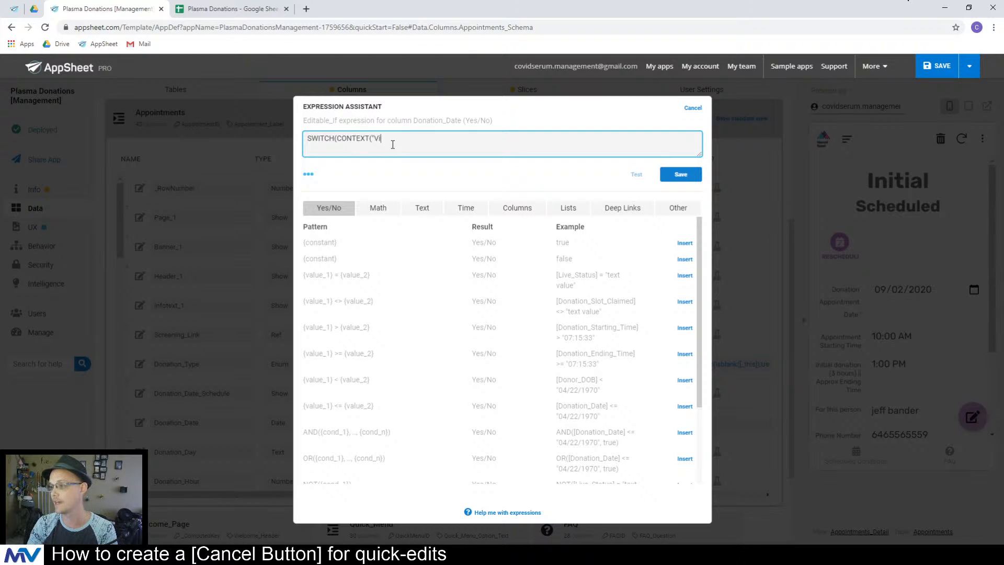
{"action": "type", "text": "ewType\"),"}
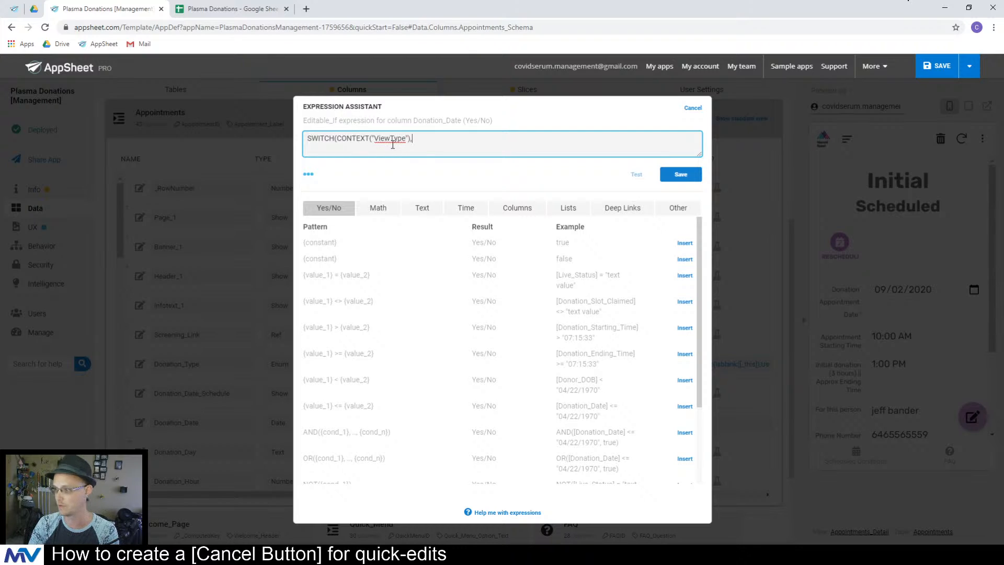
{"action": "key", "text": "Return"}
{"action": "type", "text": "\"Form\","}
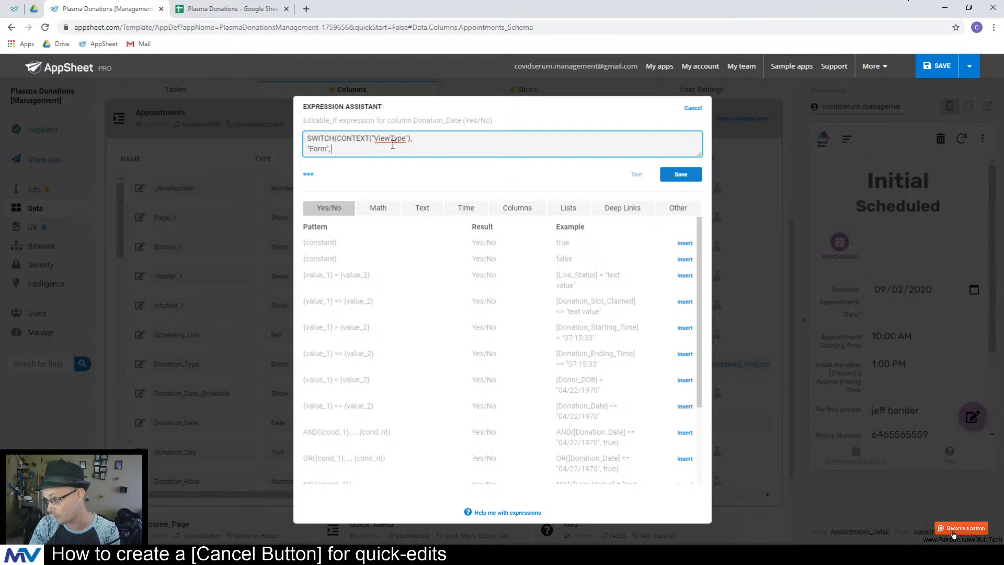
{"action": "type", "text": " true,"}
{"action": "key", "text": "Return"}
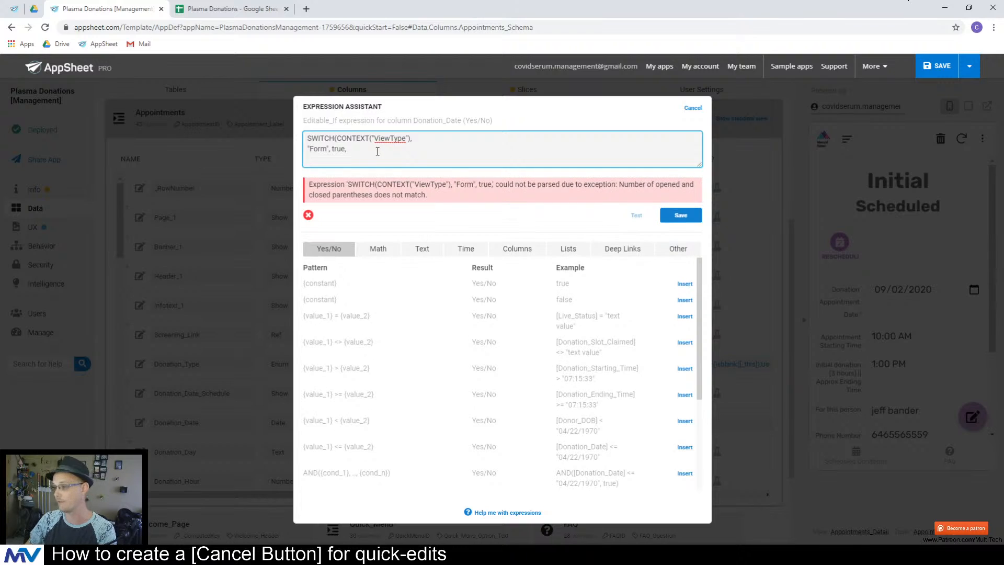
- Complete the Editable? expression with the case "Detail", [Form_Type] = "Reschedule", and the default false)
{"action": "left_click", "coordinate": [349, 159]}
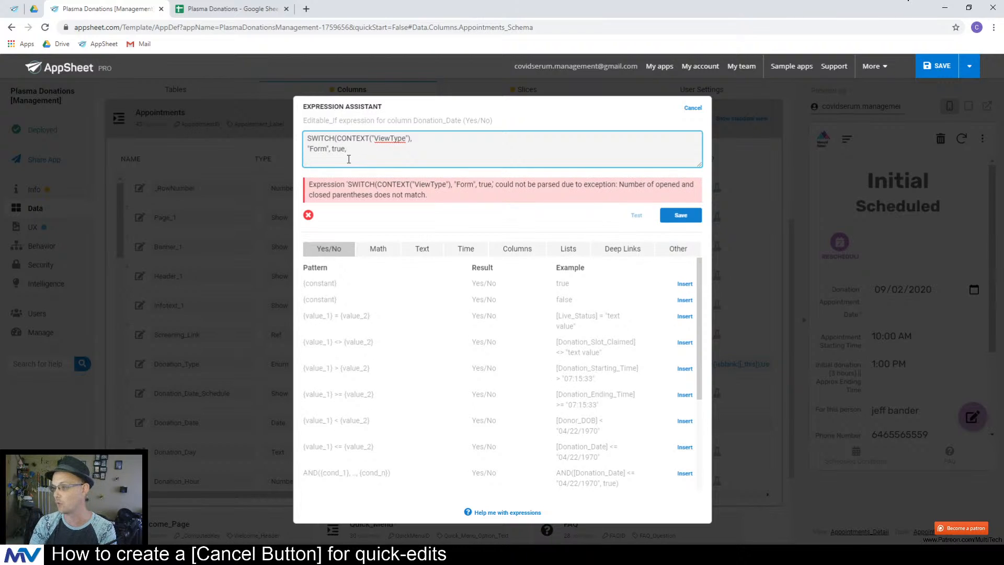
{"action": "type", "text": "\"Detail"}
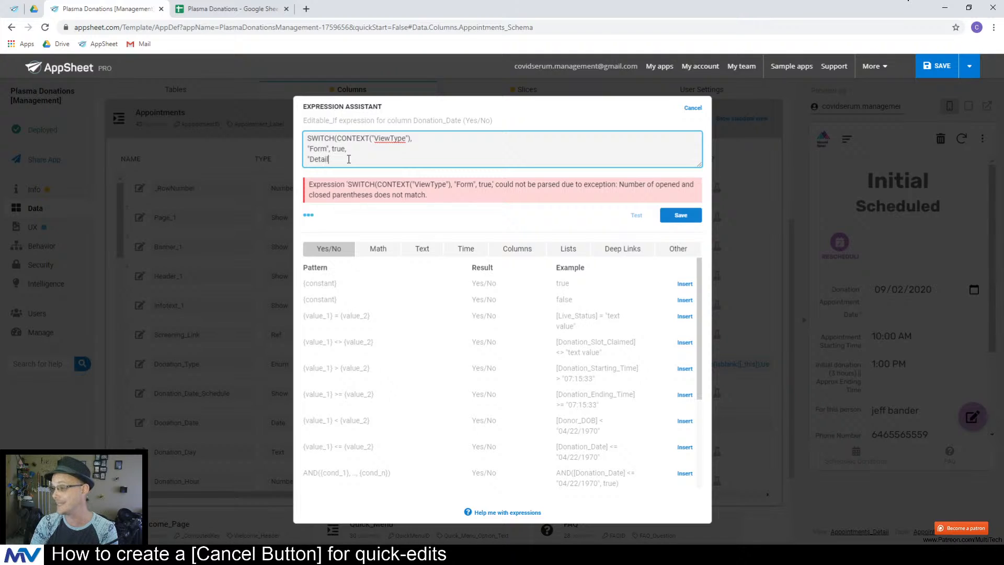
{"action": "type", "text": "\","}
{"action": "left_click", "coordinate": [517, 250]}
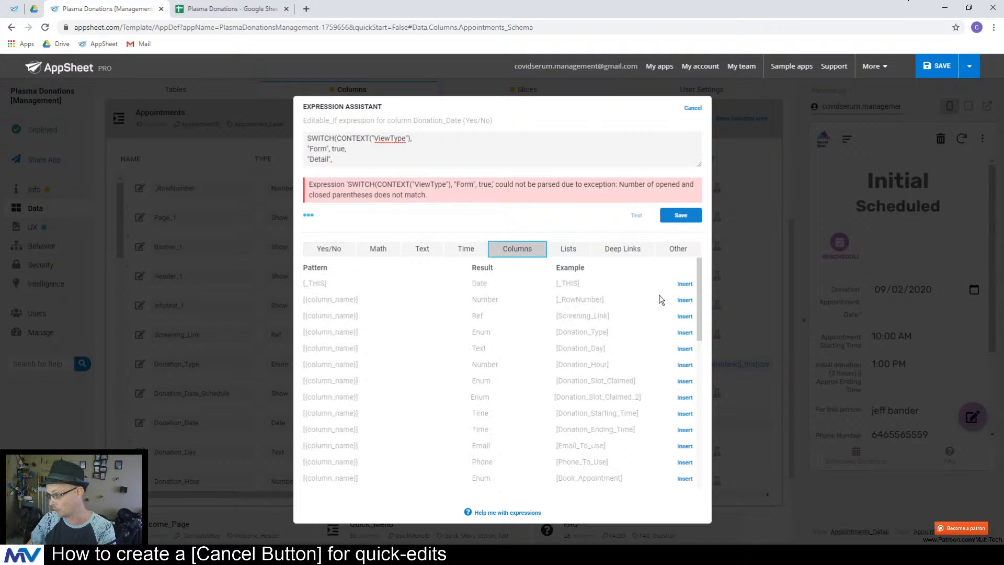
{"action": "left_click_drag", "start_coordinate": [701, 277], "coordinate": [710, 444]}
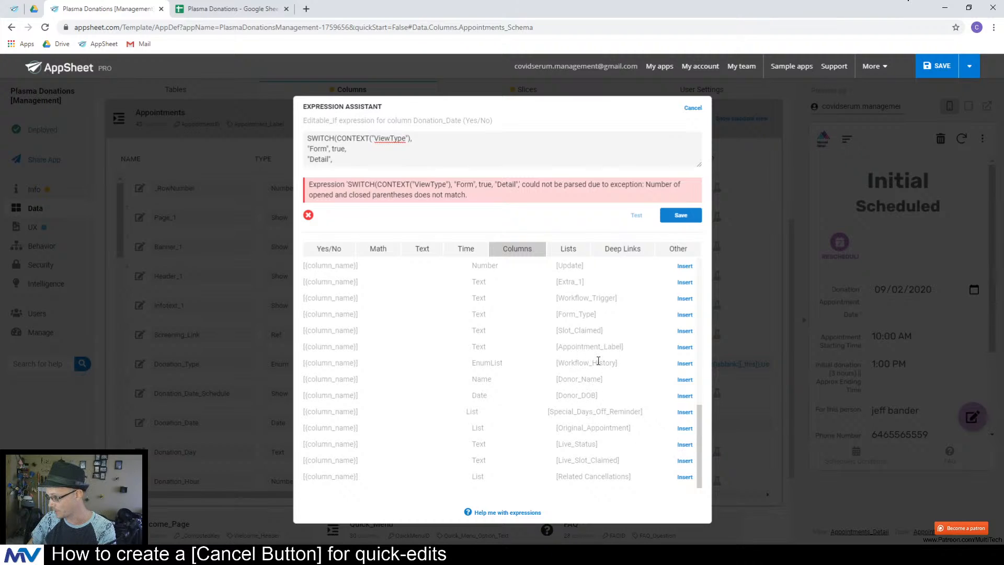
{"action": "left_click", "coordinate": [685, 314]}
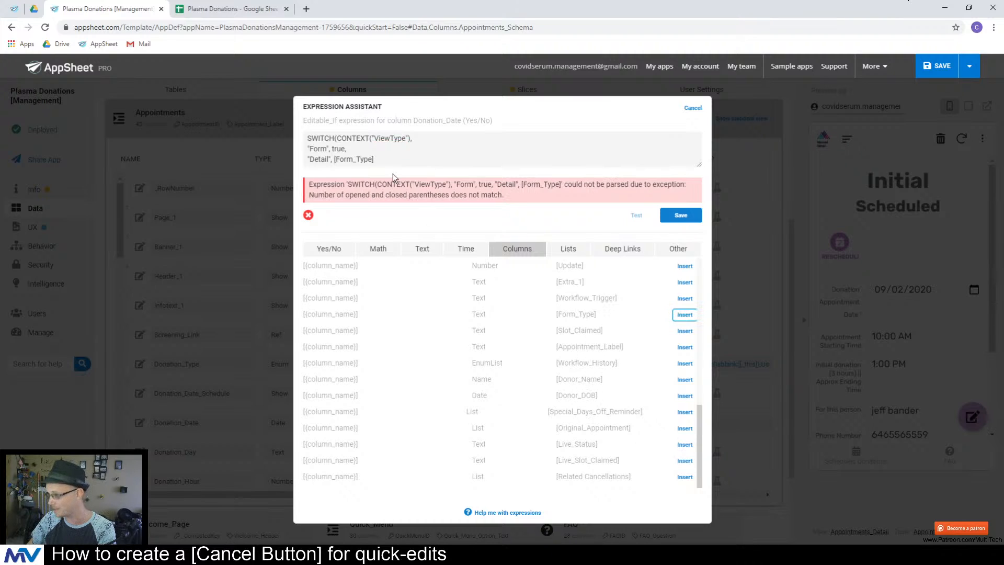
{"action": "left_click", "coordinate": [395, 158]}
{"action": "type", "text": "="}
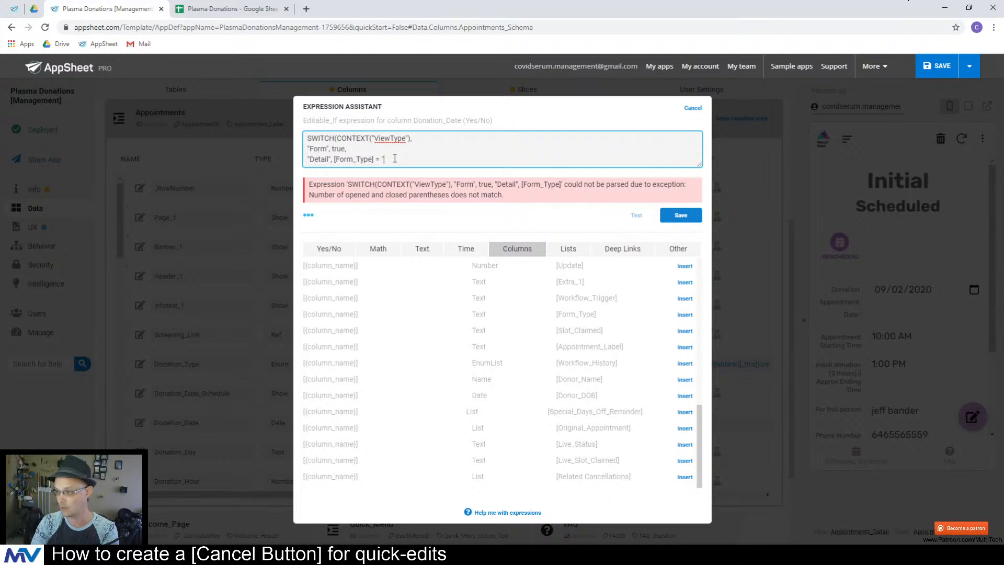
{"action": "type", "text": " \"Reschedule"}
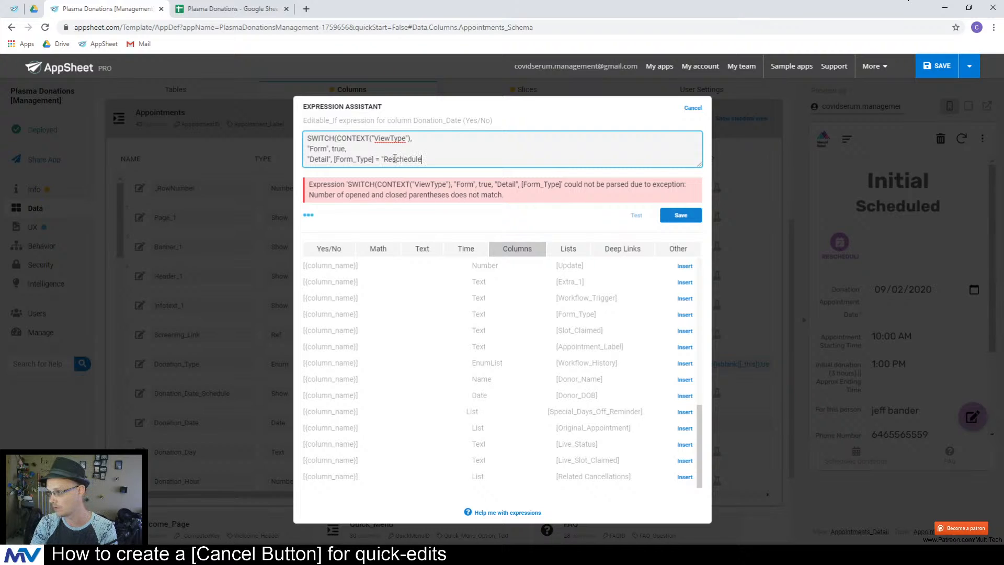
{"action": "type", "text": "\","}
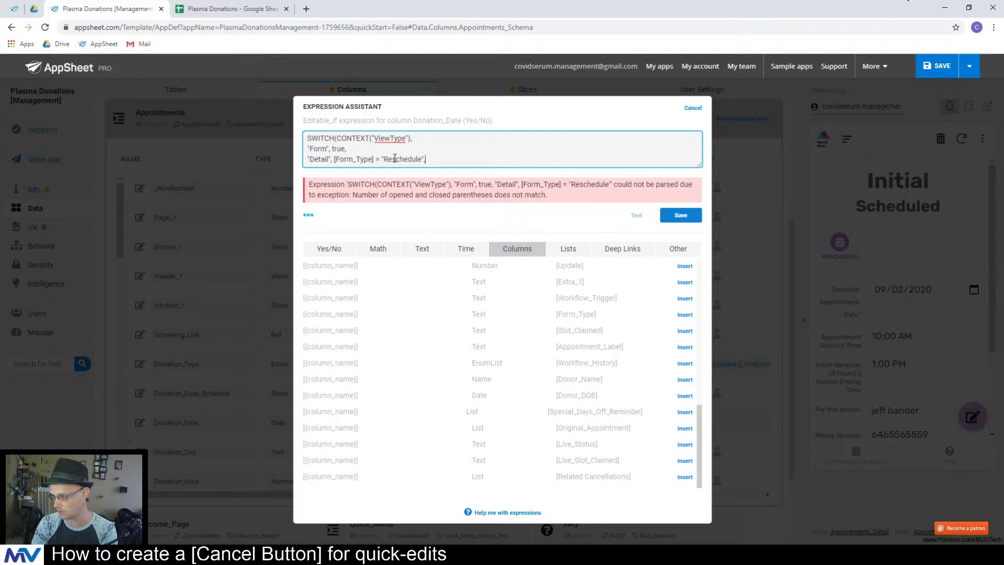
{"action": "key", "text": "Return"}
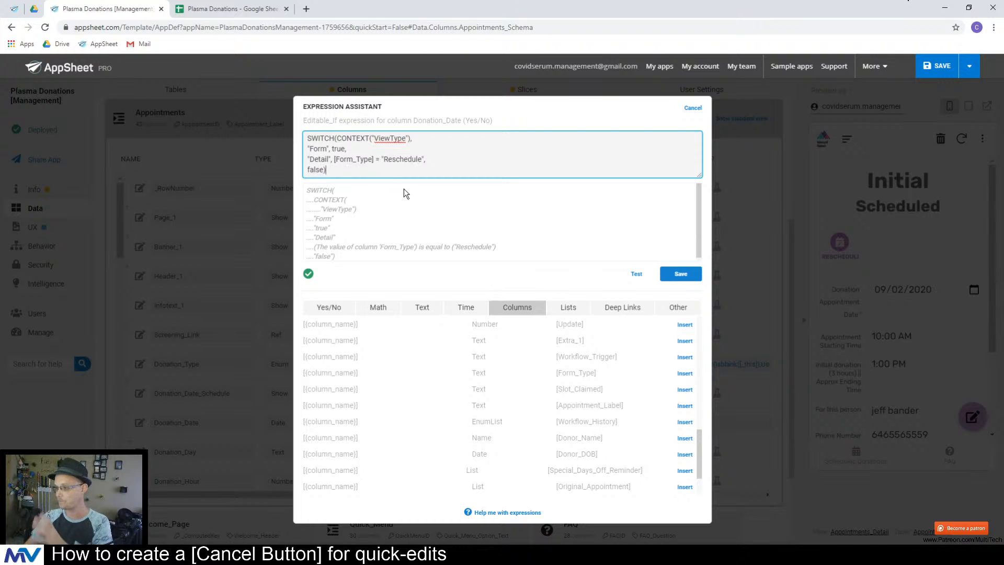
- Accept the Editable? expression, finish editing the Donation_Date column and save the app
{"action": "left_click", "coordinate": [681, 275]}
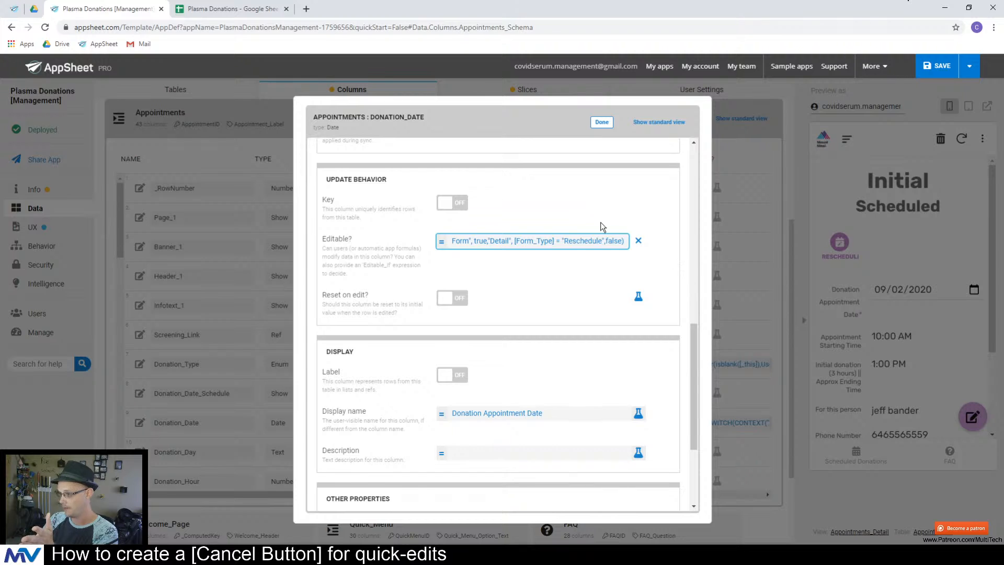
{"action": "left_click", "coordinate": [602, 122]}
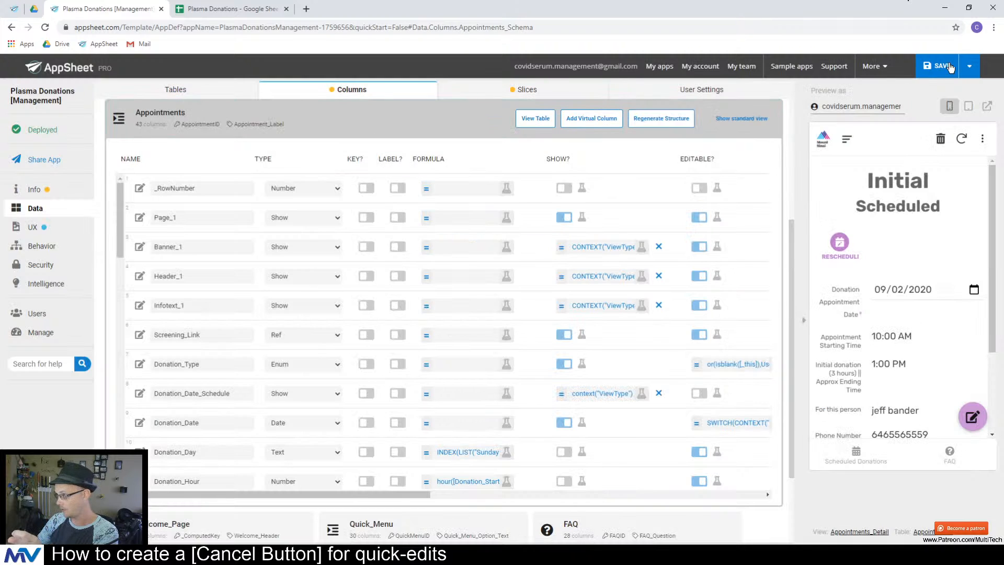
{"action": "left_click", "coordinate": [939, 66]}
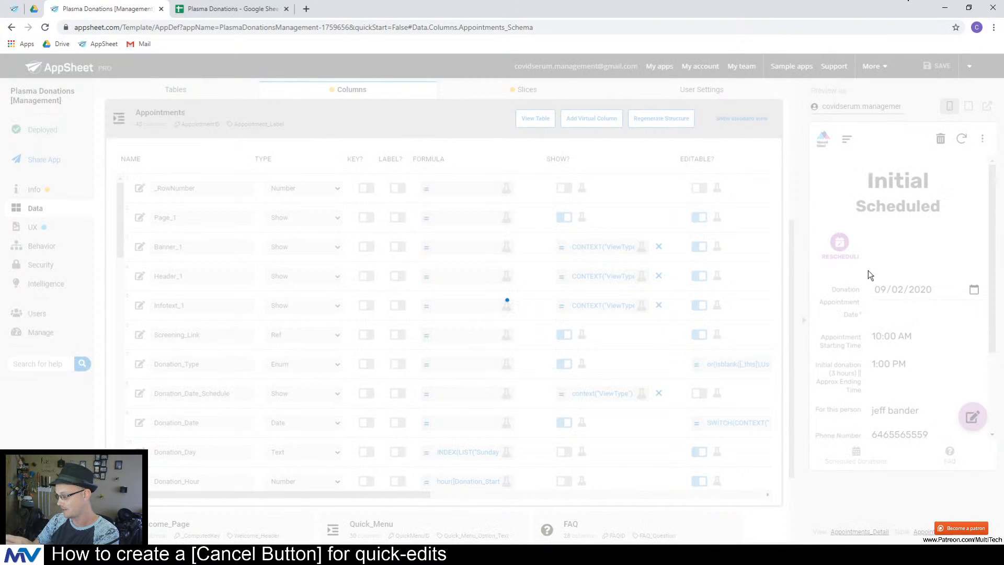
- Switch to the Plasma Donations Google Sheet and examine the Form_Type column of the Appointments sheet
{"action": "left_click", "coordinate": [205, 6]}
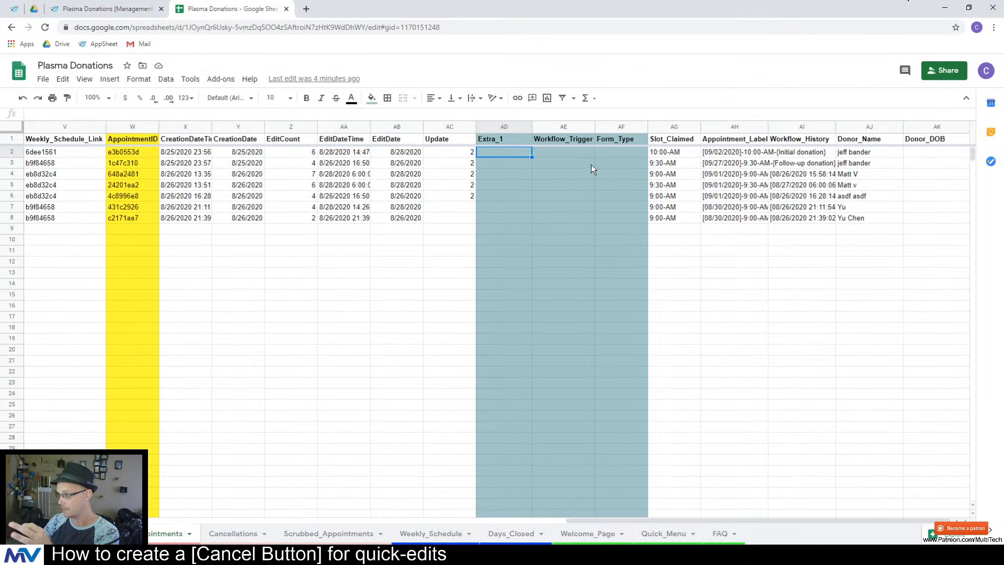
{"action": "left_click_drag", "start_coordinate": [611, 150], "coordinate": [618, 239]}
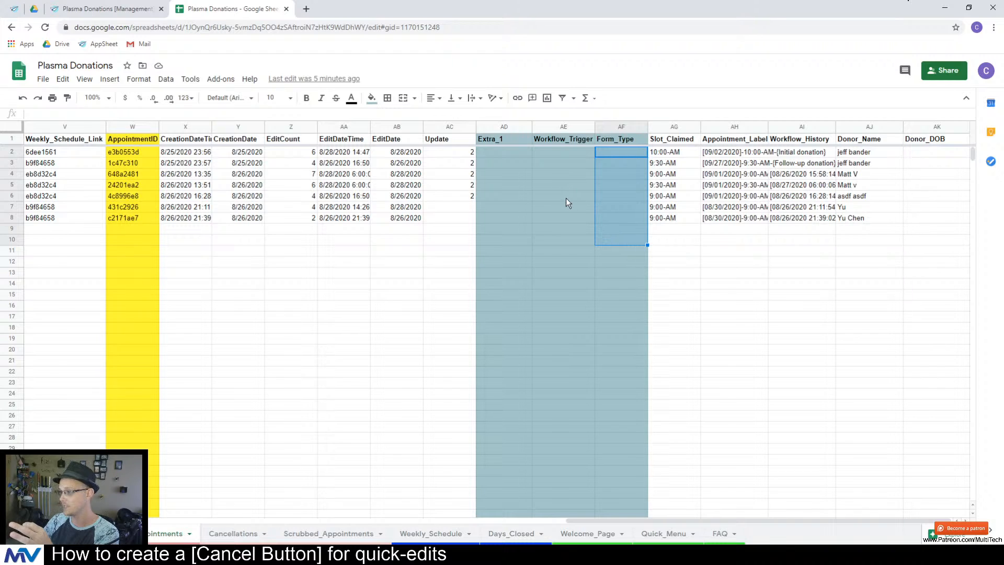
- Return to the AppSheet editor, run the Reschedule action on the previewed appointment and sync the change
{"action": "left_click", "coordinate": [99, 8]}
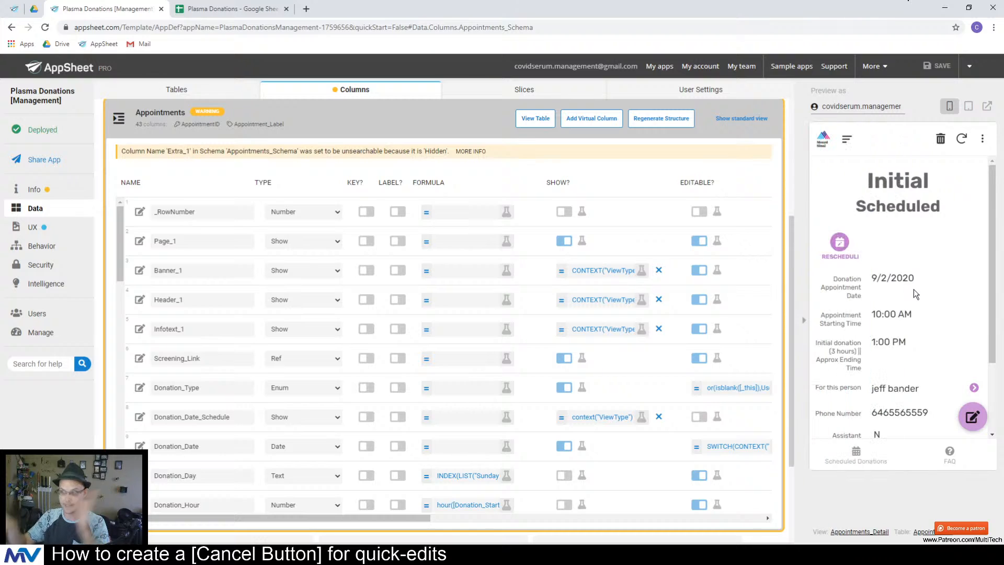
{"action": "left_click", "coordinate": [840, 243]}
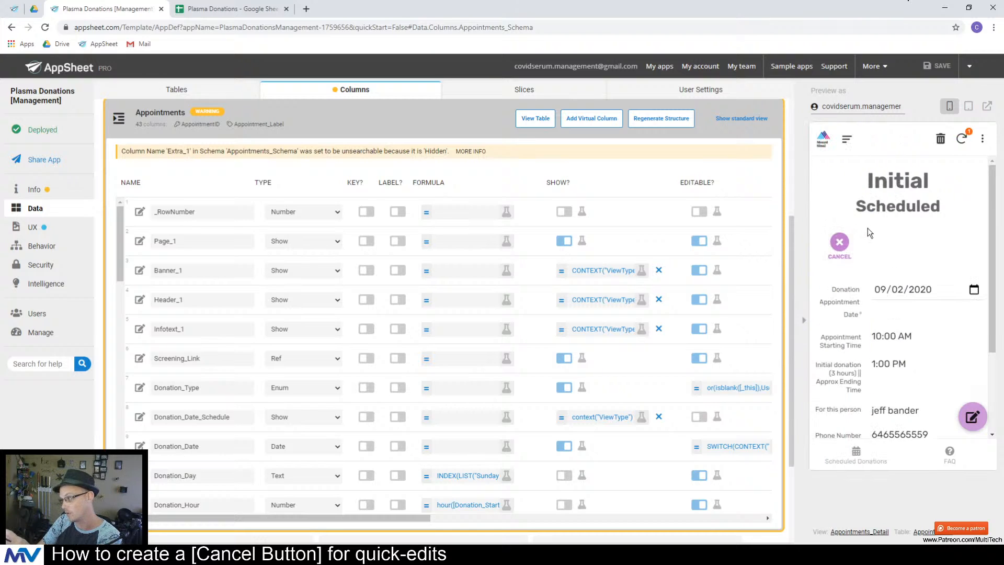
{"action": "left_click", "coordinate": [962, 139]}
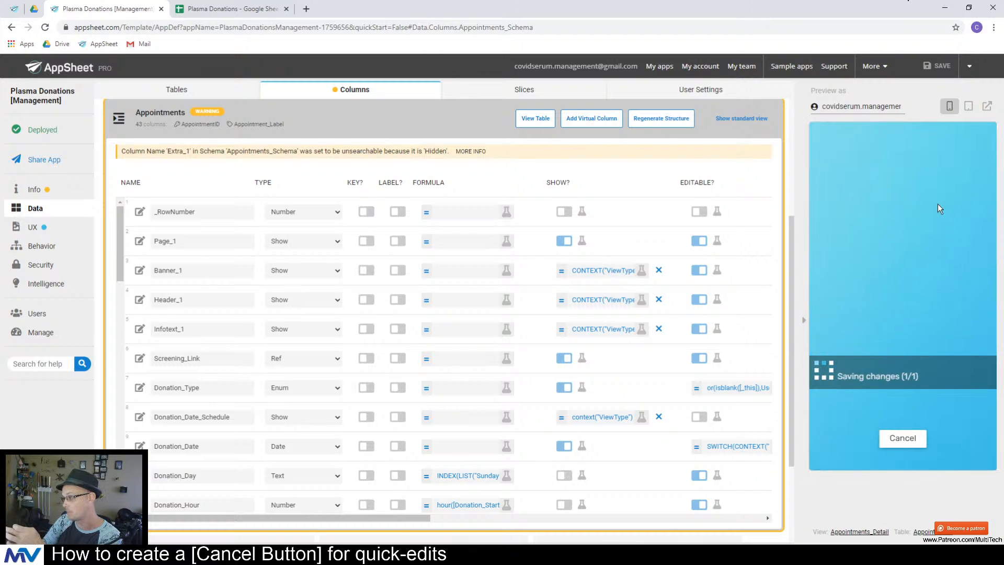
- Switch to the Plasma Donations Google Sheet and examine the first appointment's Form_Type and Workflow_Trigger values
{"action": "left_click", "coordinate": [253, 7]}
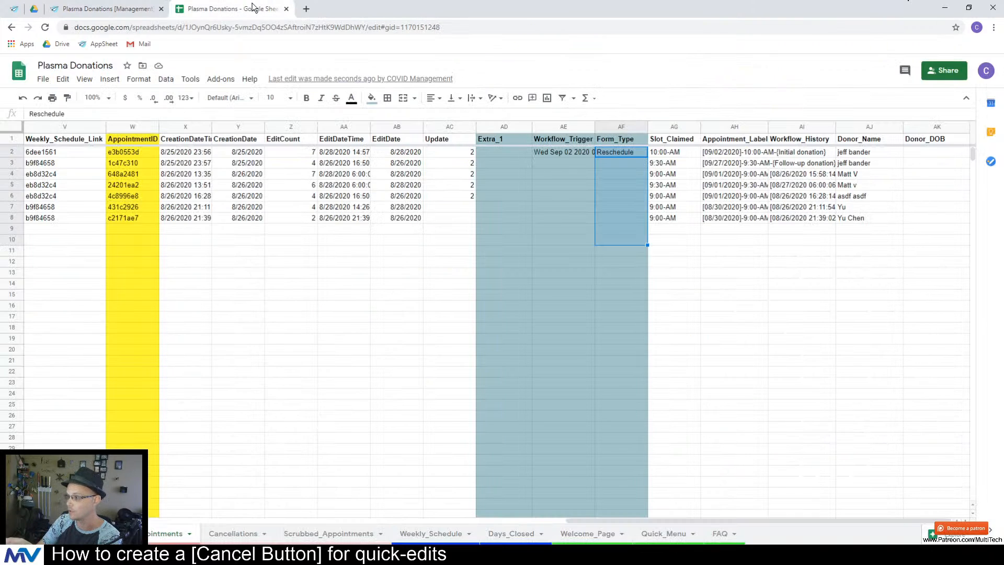
{"action": "left_click", "coordinate": [619, 152]}
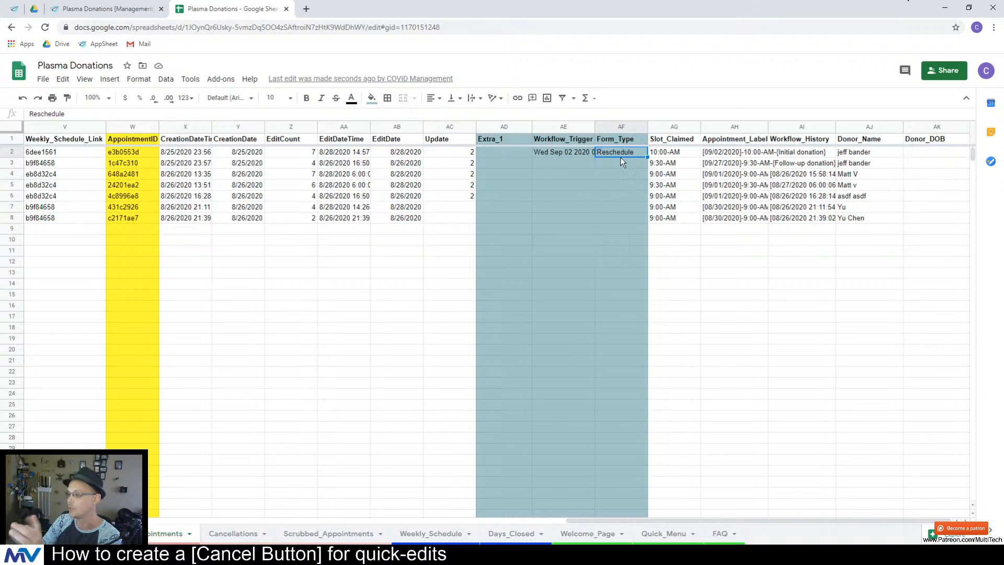
{"action": "left_click", "coordinate": [566, 152]}
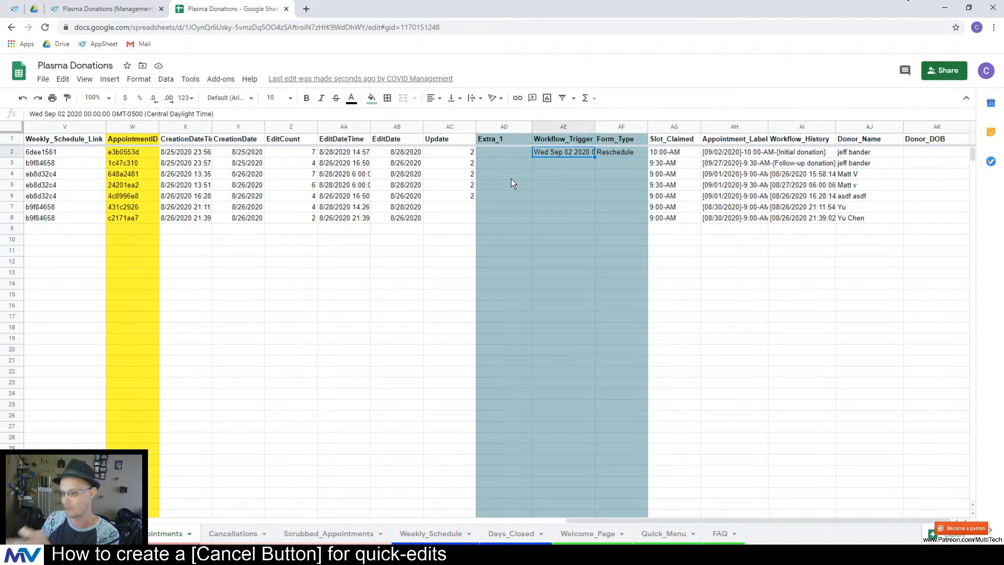
- Return to the AppSheet editor and review the column assignments of the Set | Appointment Form_Type (reschedule) action, including the Workflow_Trigger expression
{"action": "left_click", "coordinate": [100, 9]}
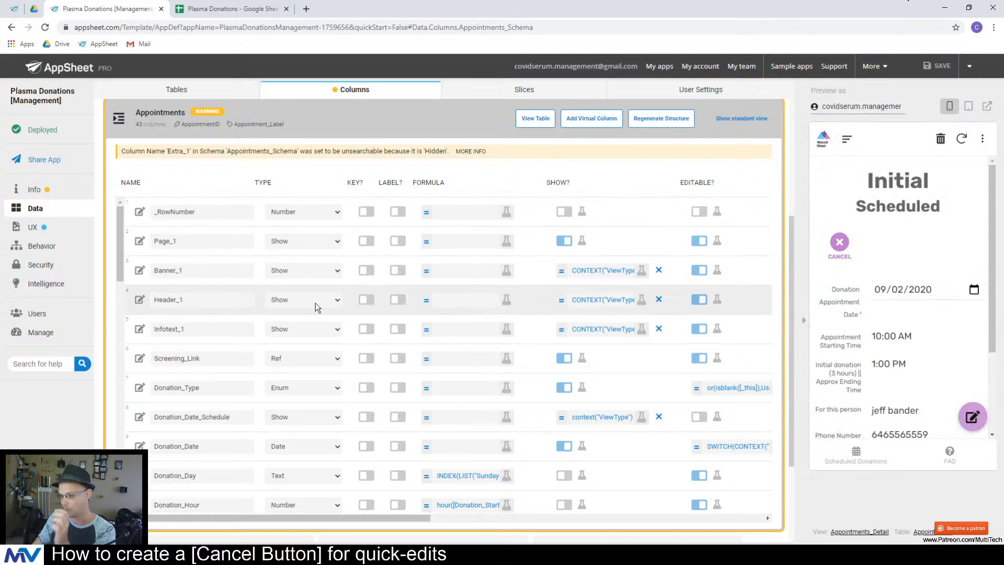
{"action": "scroll", "coordinate": [316, 307], "scroll_direction": "down", "scroll_amount": 15}
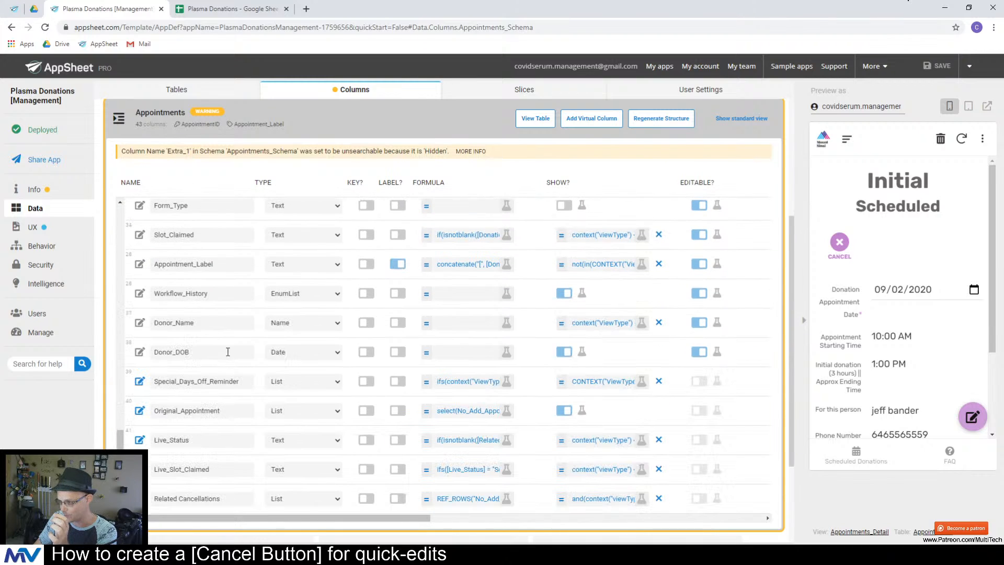
{"action": "left_click", "coordinate": [40, 247]}
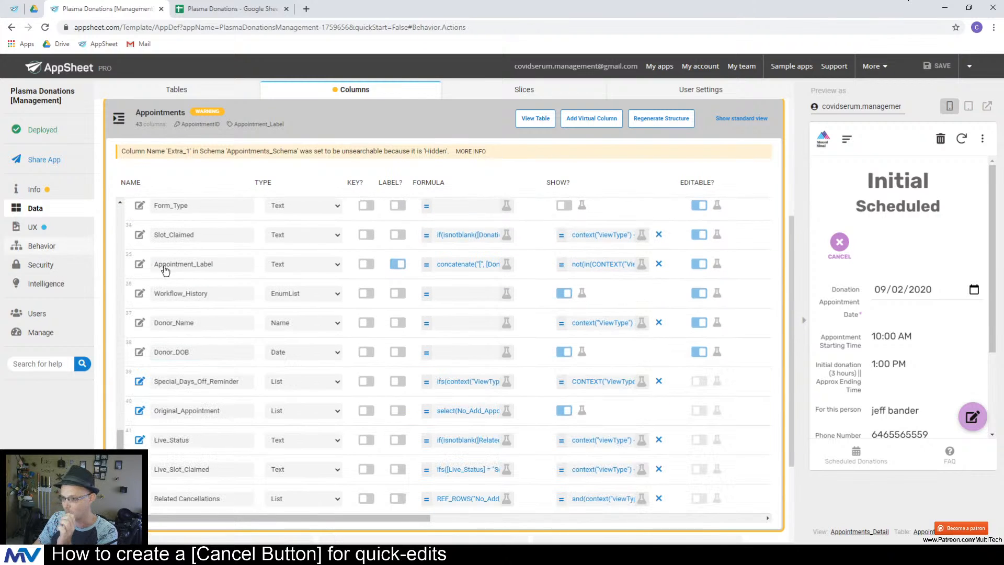
{"action": "scroll", "coordinate": [173, 253], "scroll_direction": "down", "scroll_amount": 3}
{"action": "scroll", "coordinate": [167, 252], "scroll_direction": "down", "scroll_amount": 1}
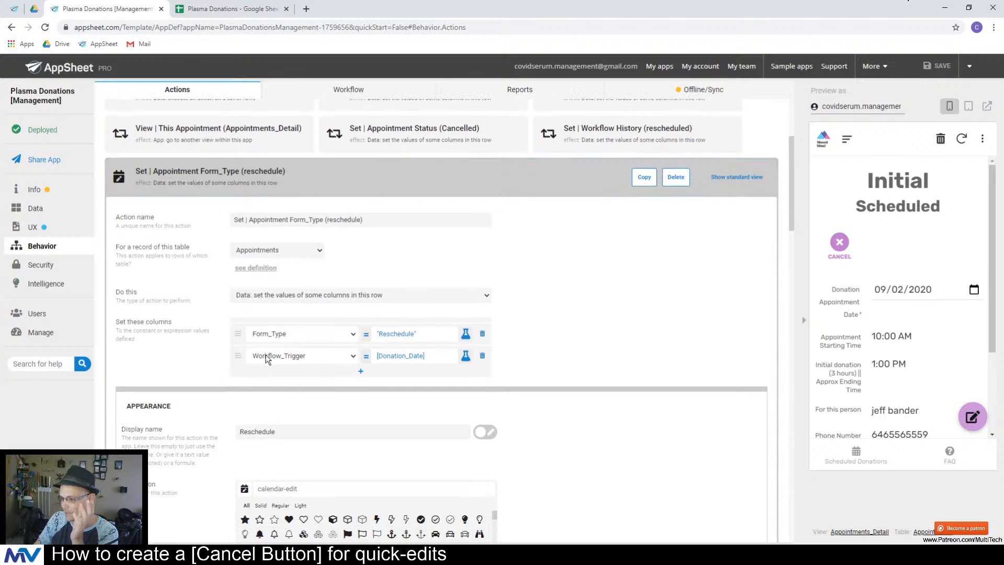
{"action": "left_click", "coordinate": [398, 356]}
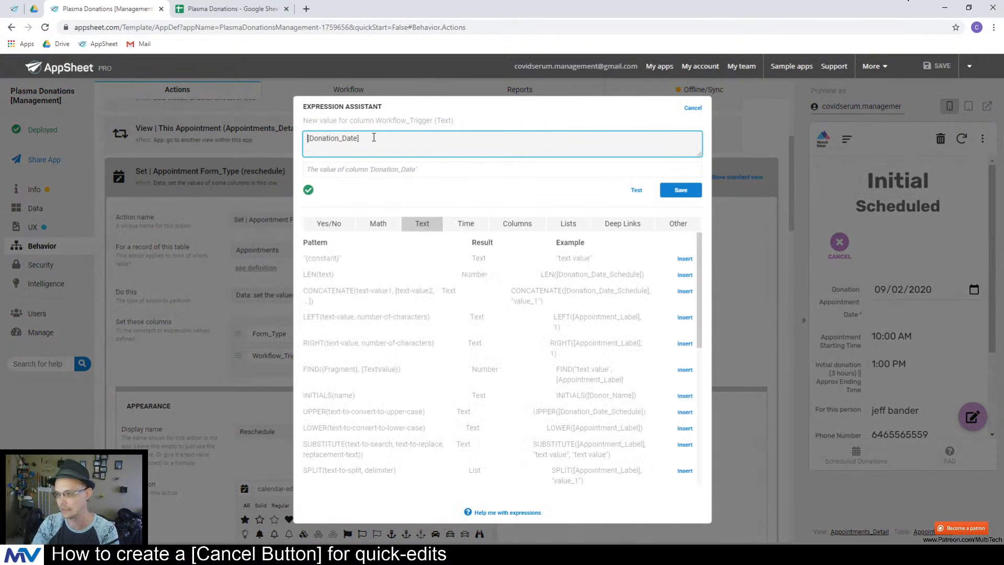
{"action": "left_click", "coordinate": [693, 108]}
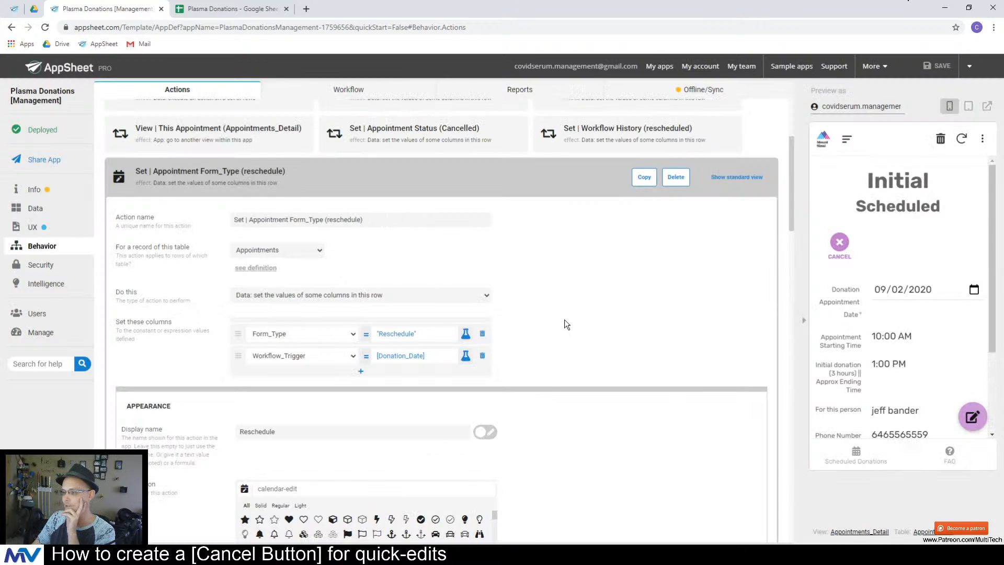
{"action": "left_click", "coordinate": [551, 199]}
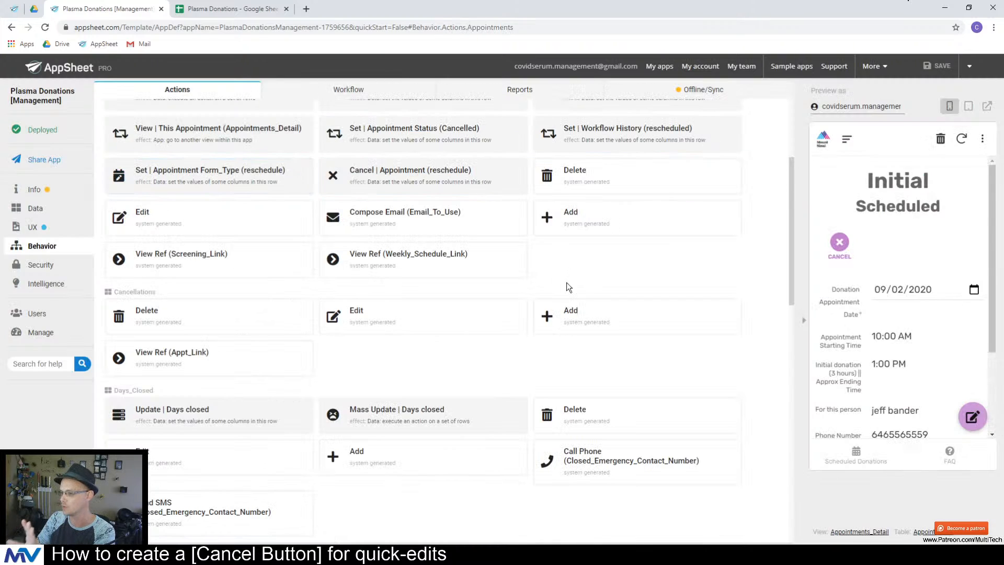
- Change the previewed appointment's Donation Appointment Date to 09/17/2020
{"action": "scroll", "coordinate": [570, 287], "scroll_direction": "up", "scroll_amount": 2}
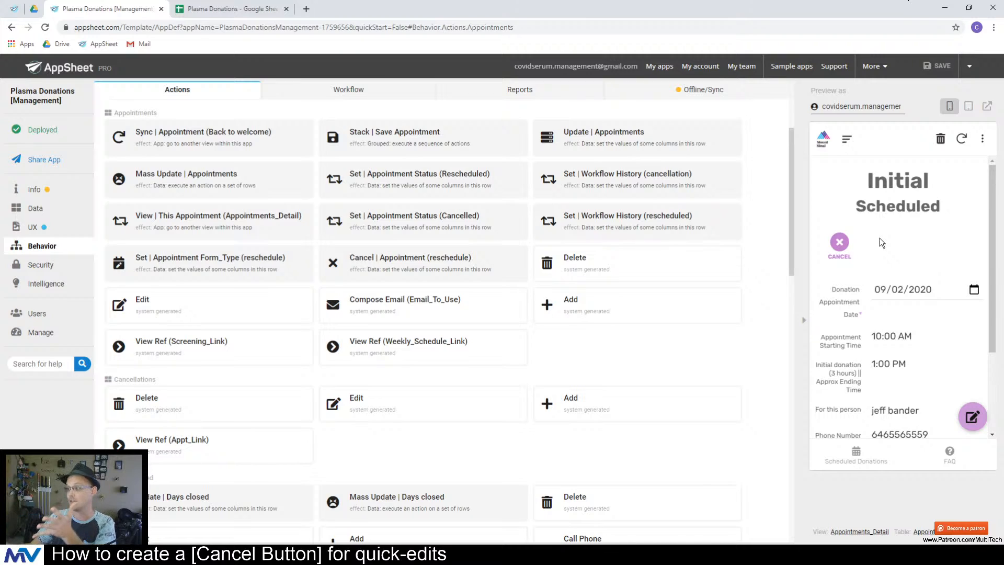
{"action": "left_click", "coordinate": [897, 290]}
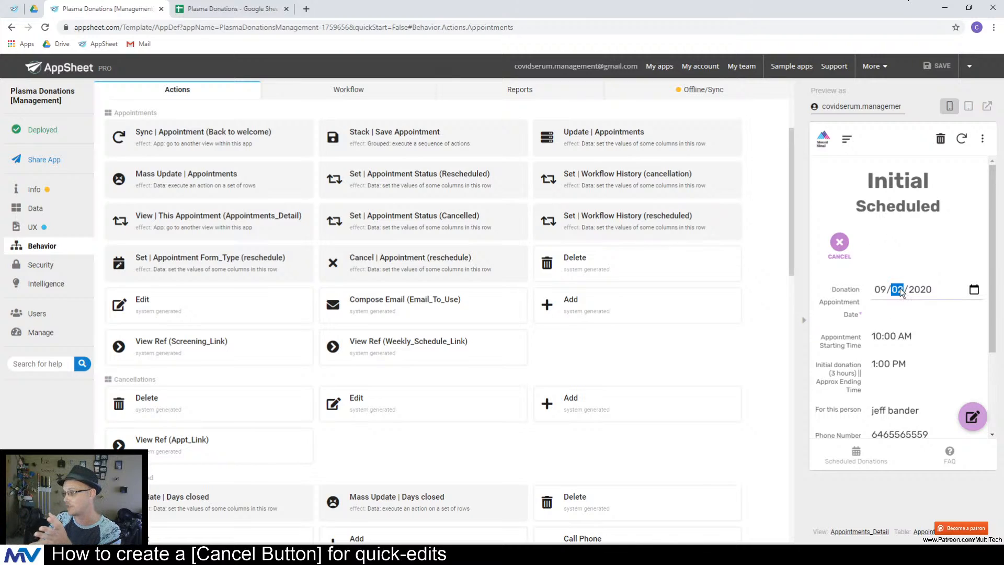
{"action": "left_click", "coordinate": [974, 290]}
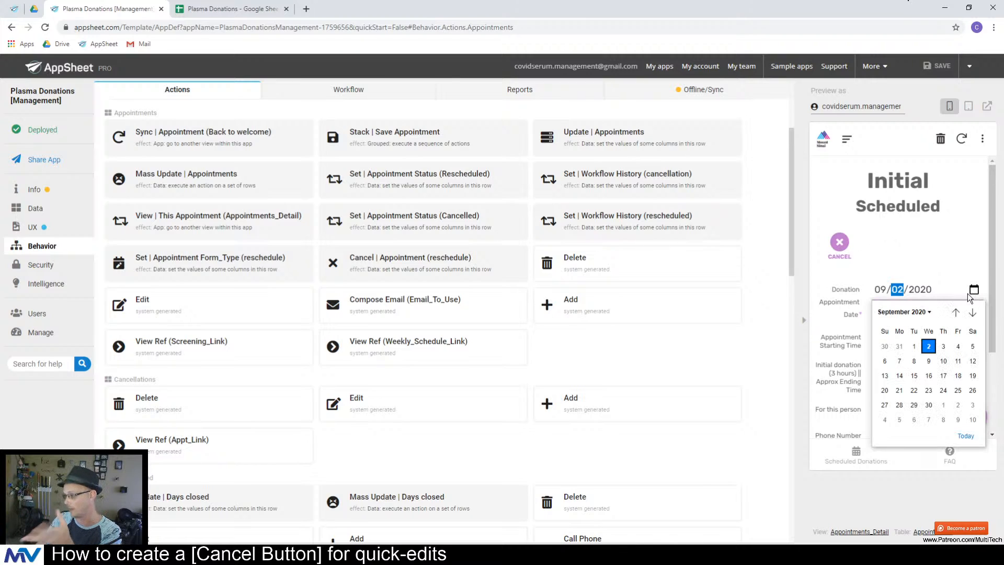
{"action": "left_click", "coordinate": [944, 375]}
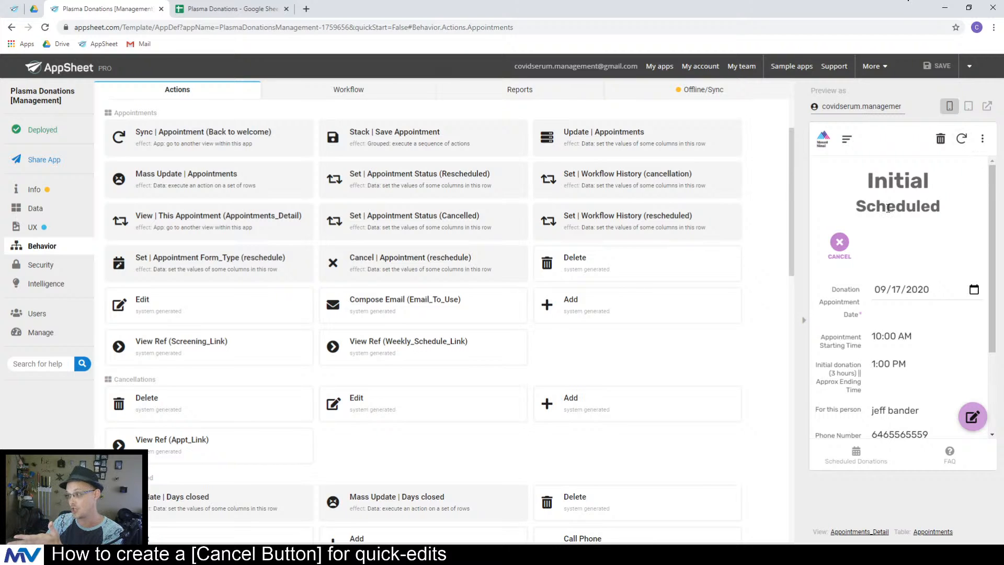
- Switch to the Google Sheet and compare the first appointment's Donation_Date with its stored Workflow_Trigger value
{"action": "left_click", "coordinate": [231, 9]}
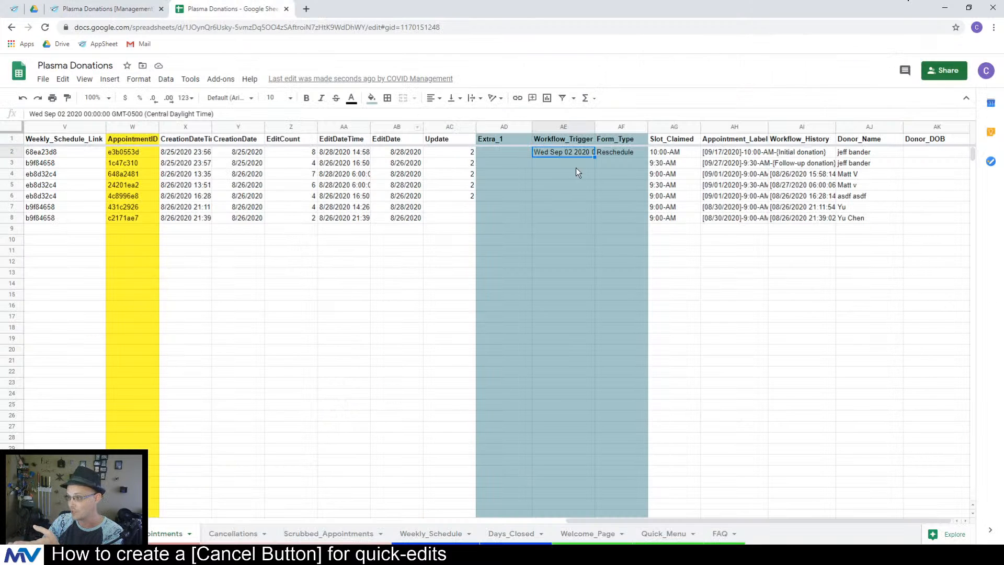
{"action": "left_click", "coordinate": [454, 153]}
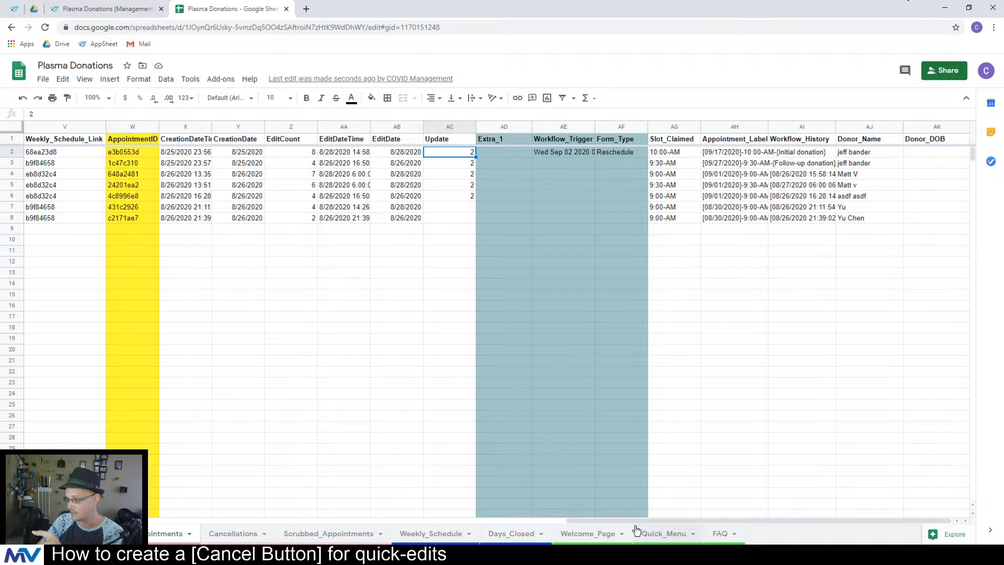
{"action": "left_click_drag", "start_coordinate": [635, 523], "coordinate": [173, 526]}
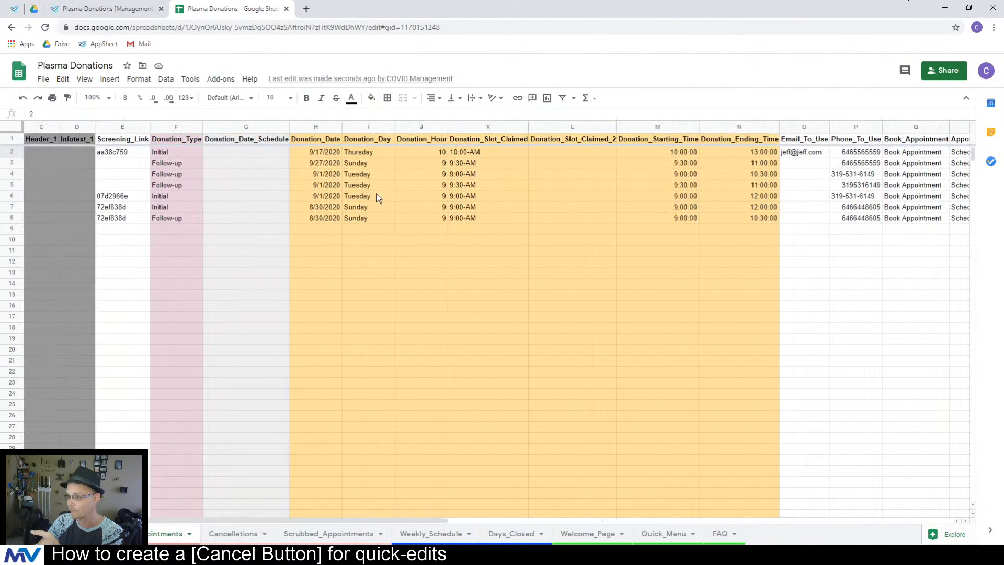
{"action": "left_click", "coordinate": [324, 152]}
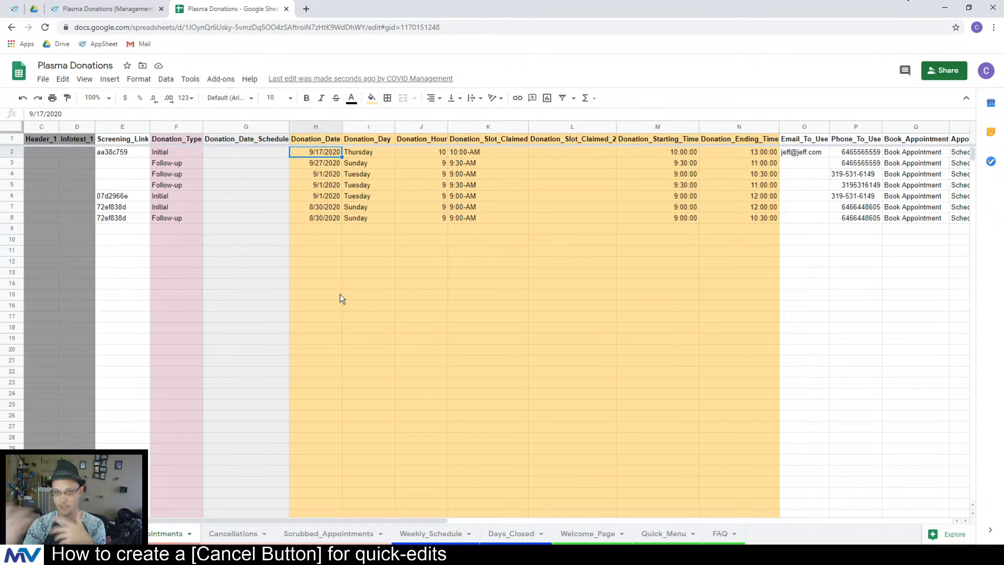
{"action": "left_click_drag", "start_coordinate": [418, 520], "coordinate": [946, 480]}
{"action": "left_click", "coordinate": [501, 152]}
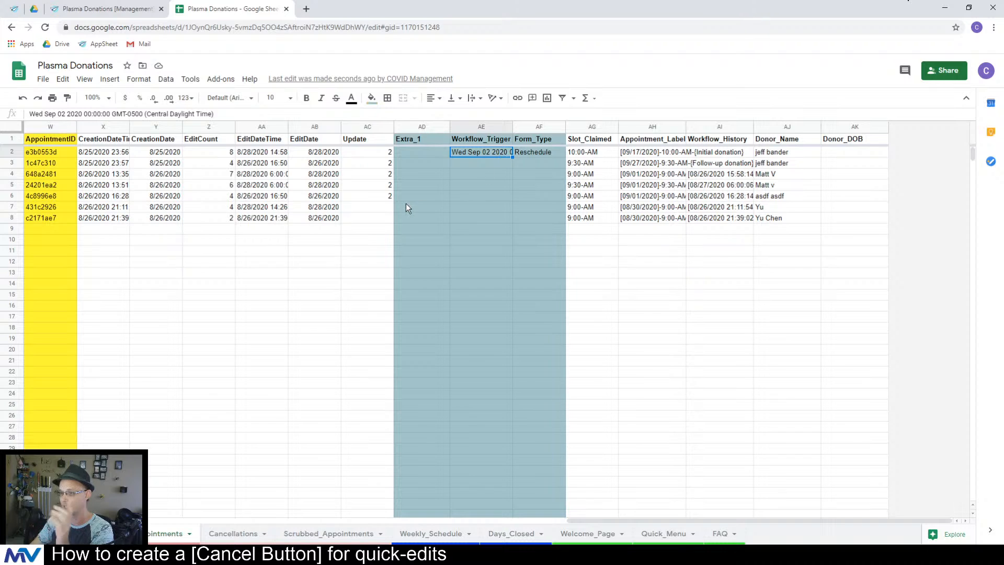
- Return to the AppSheet editor and examine the Cancel | Appointment (reschedule) action's column assignments, appearance settings and display condition
{"action": "left_click", "coordinate": [128, 7]}
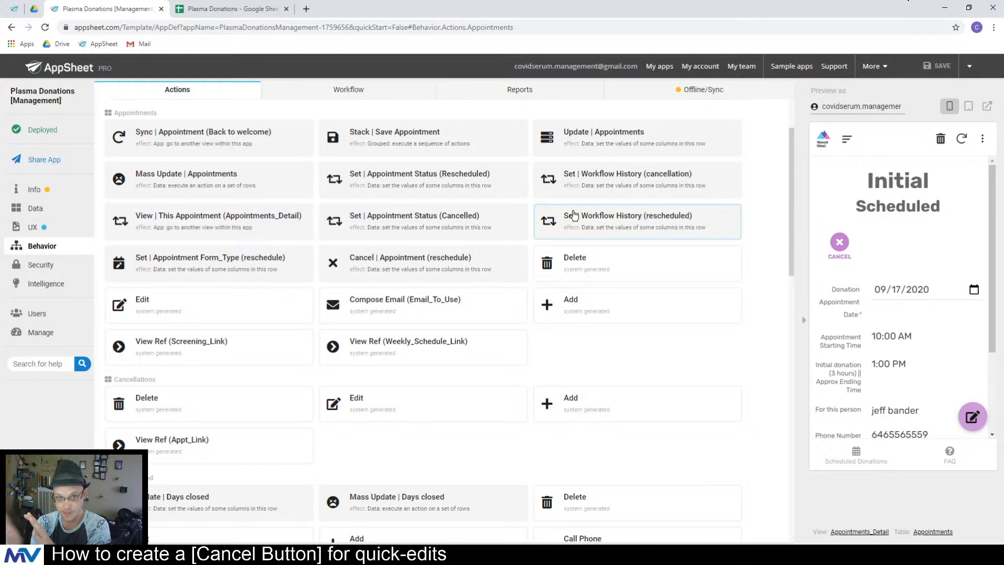
{"action": "left_click", "coordinate": [415, 268]}
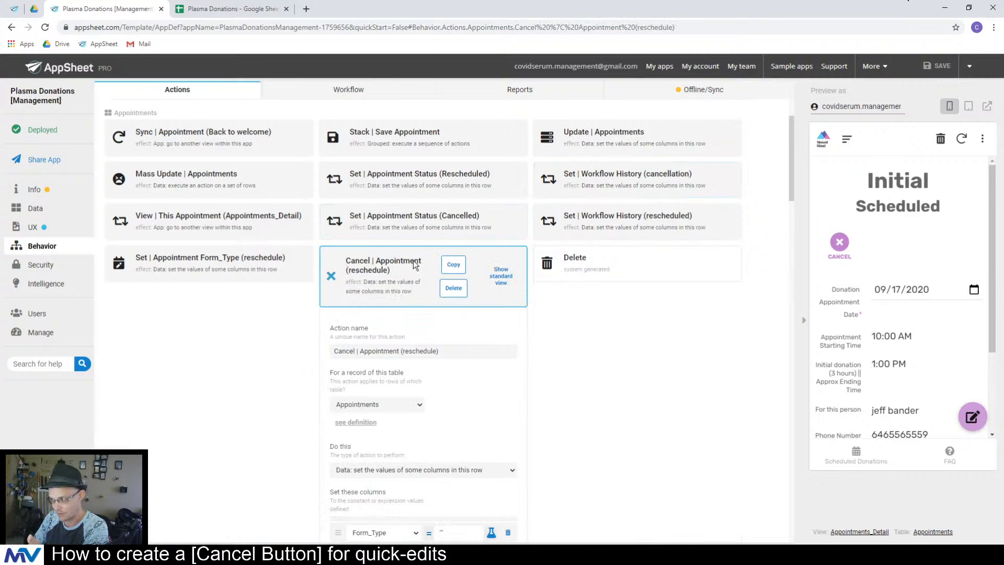
{"action": "scroll", "coordinate": [503, 278], "scroll_direction": "down", "scroll_amount": 10}
{"action": "scroll", "coordinate": [503, 278], "scroll_direction": "up", "scroll_amount": 15}
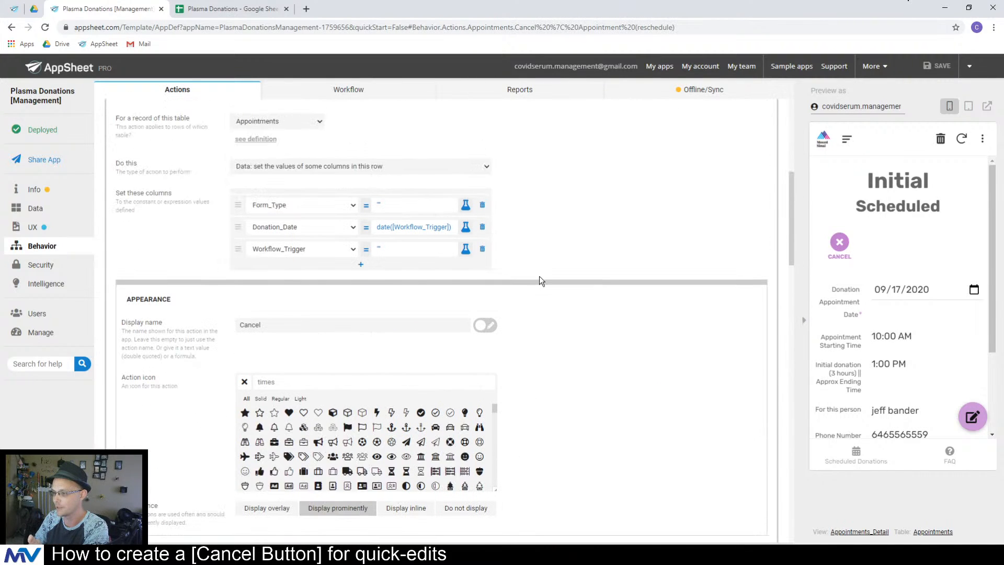
{"action": "scroll", "coordinate": [538, 254], "scroll_direction": "down", "scroll_amount": 8}
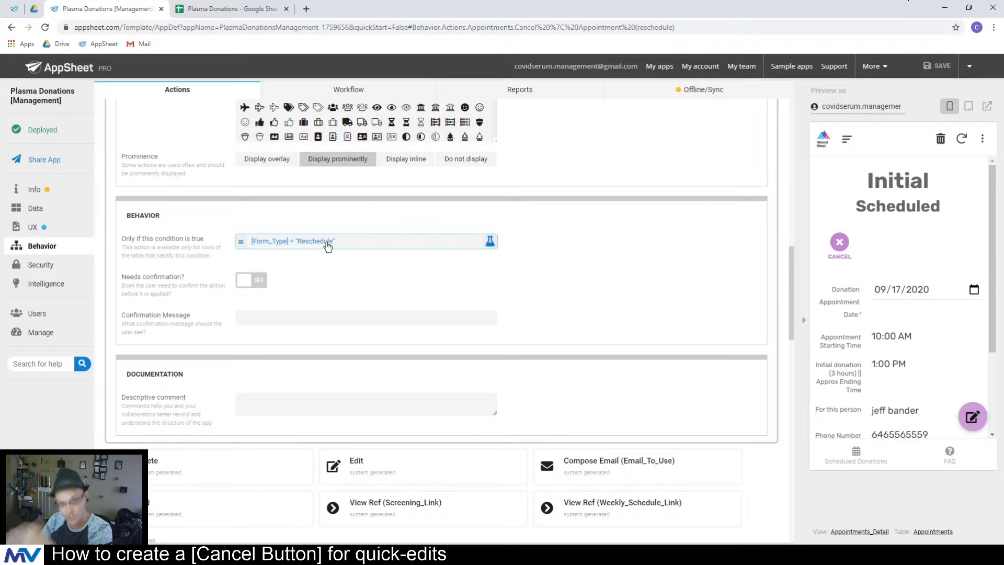
{"action": "scroll", "coordinate": [359, 270], "scroll_direction": "up", "scroll_amount": 5}
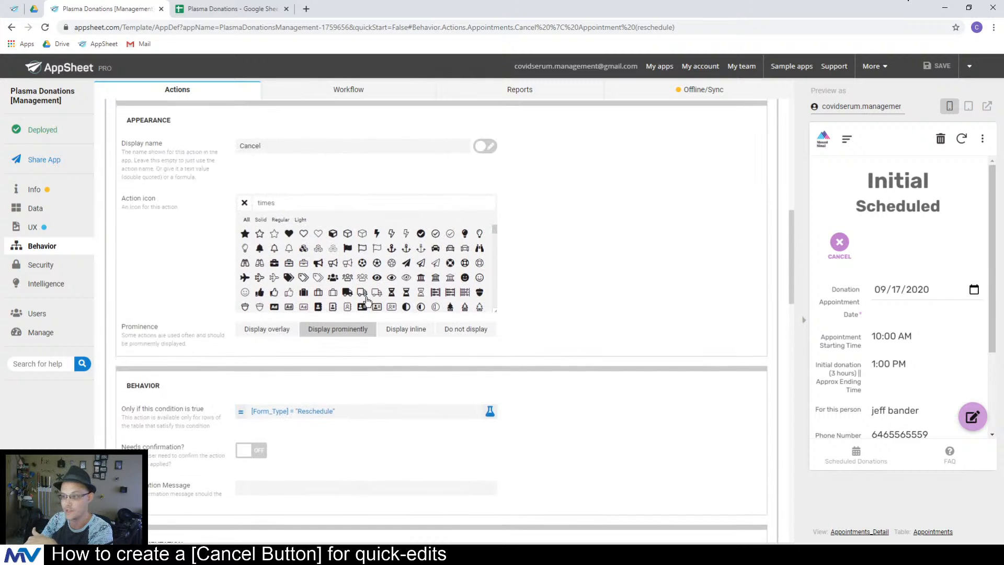
{"action": "scroll", "coordinate": [127, 248], "scroll_direction": "up", "scroll_amount": 3}
{"action": "scroll", "coordinate": [176, 245], "scroll_direction": "down", "scroll_amount": 2}
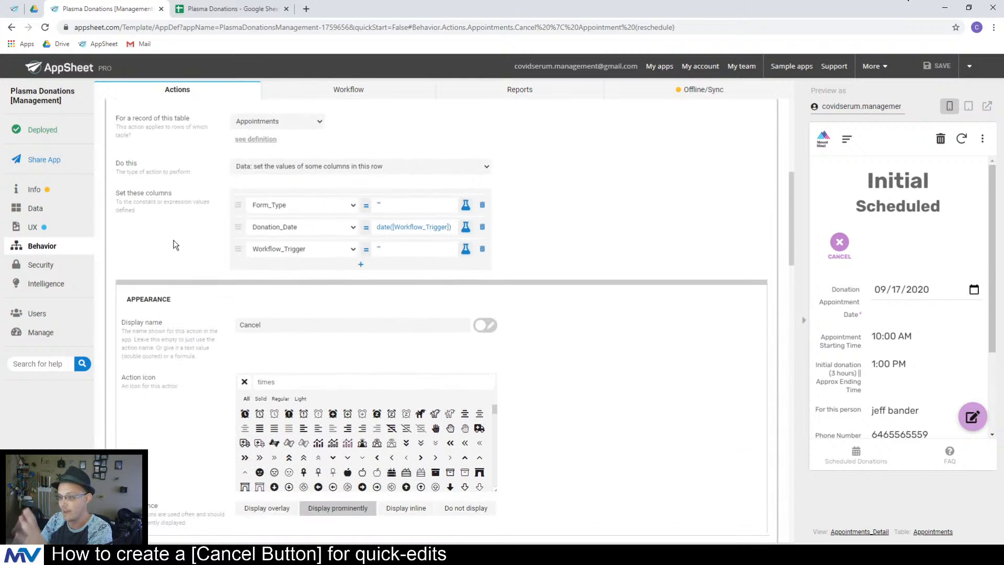
{"action": "scroll", "coordinate": [175, 245], "scroll_direction": "up", "scroll_amount": 2}
{"action": "scroll", "coordinate": [175, 245], "scroll_direction": "up", "scroll_amount": 1}
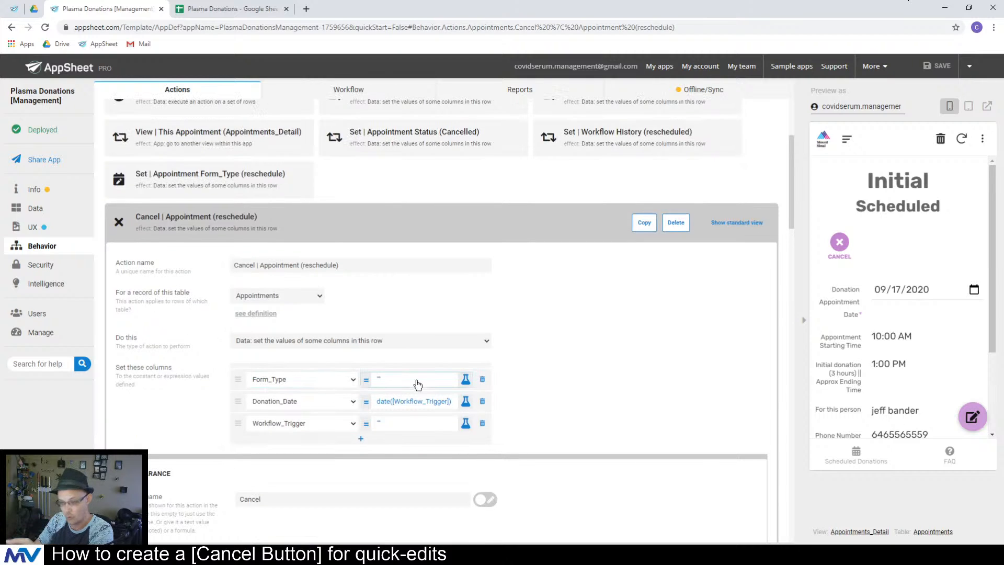
{"action": "scroll", "coordinate": [473, 346], "scroll_direction": "down", "scroll_amount": 2}
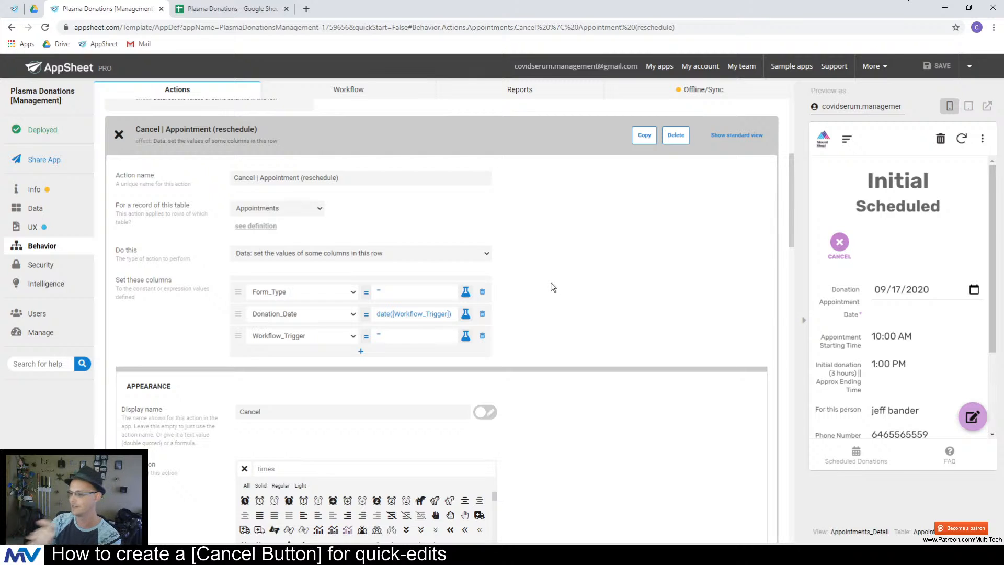
{"action": "scroll", "coordinate": [554, 283], "scroll_direction": "down", "scroll_amount": 3}
{"action": "scroll", "coordinate": [565, 293], "scroll_direction": "up", "scroll_amount": 3}
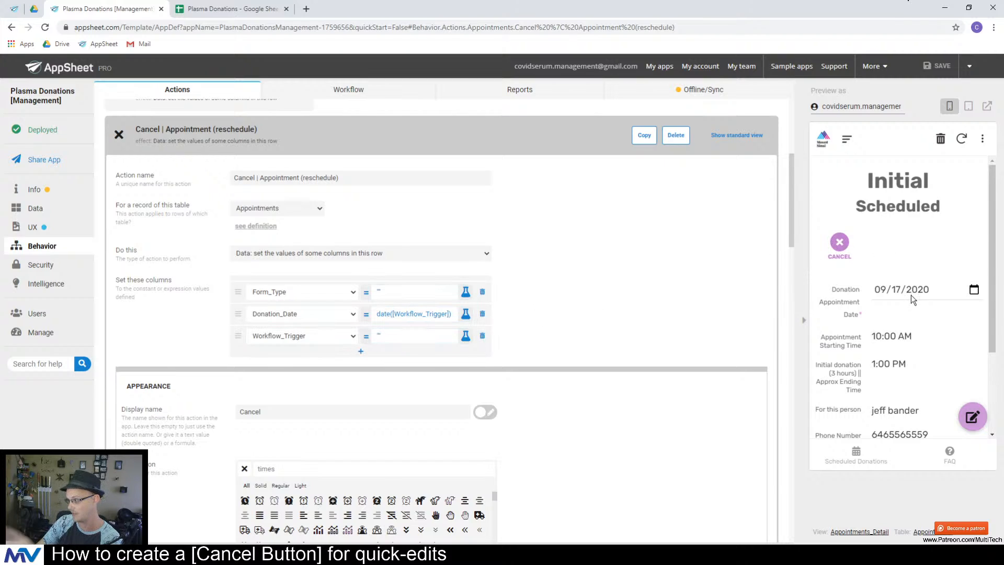
- Run the Cancel action on the previewed appointment and check its Form_Type, Workflow_Trigger and Donation_Date in the Google Sheet
{"action": "left_click", "coordinate": [840, 243]}
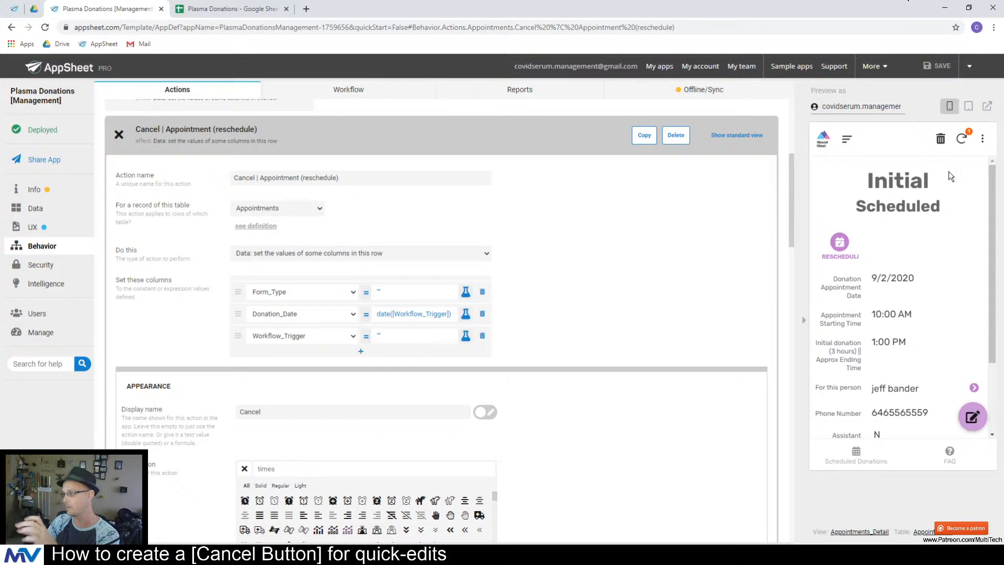
{"action": "left_click", "coordinate": [250, 9]}
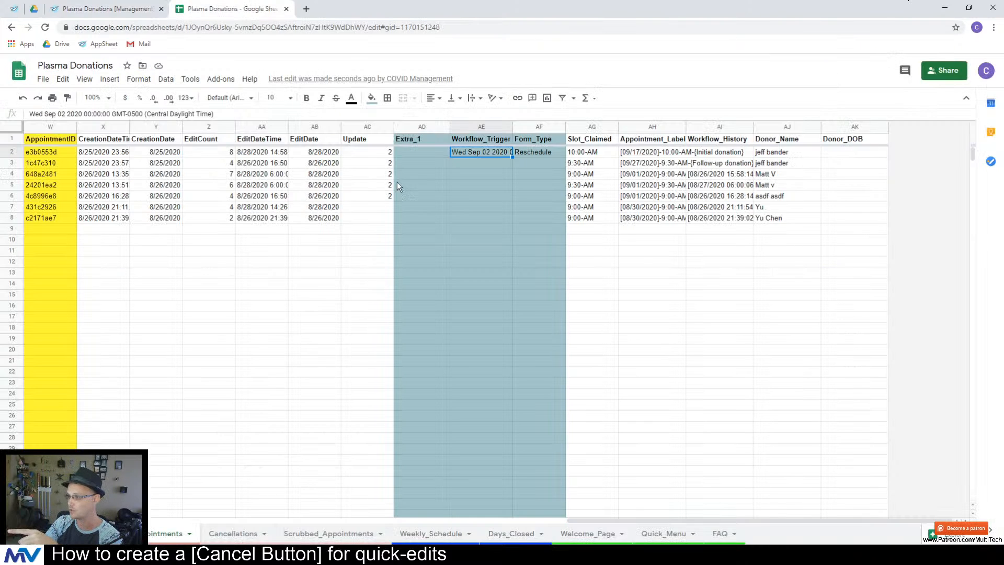
{"action": "left_click", "coordinate": [536, 150]}
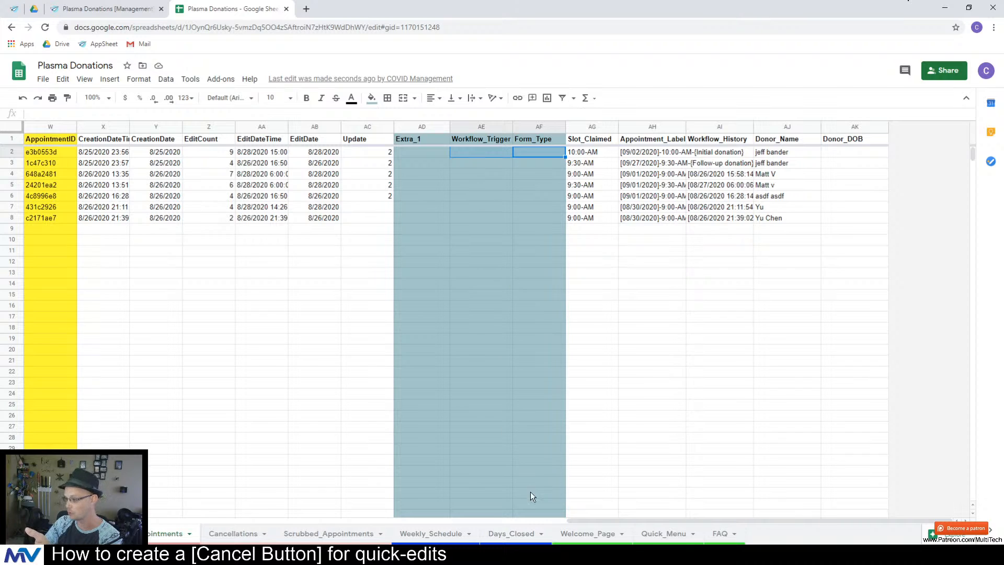
{"action": "left_click_drag", "start_coordinate": [591, 519], "coordinate": [151, 509]}
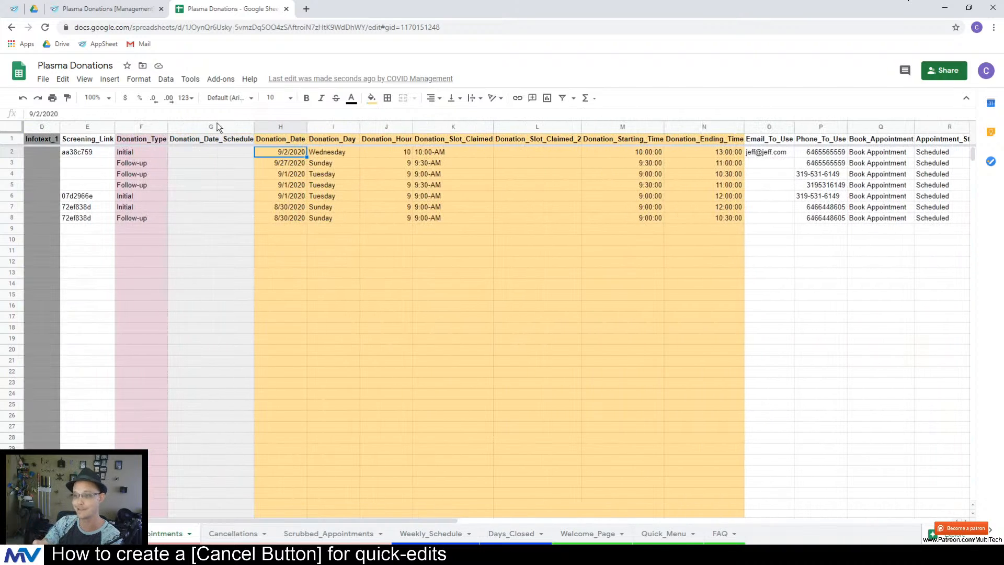
- Switch back to the AppSheet editor and add a new action for records of the Appointments table
{"action": "left_click", "coordinate": [124, 7]}
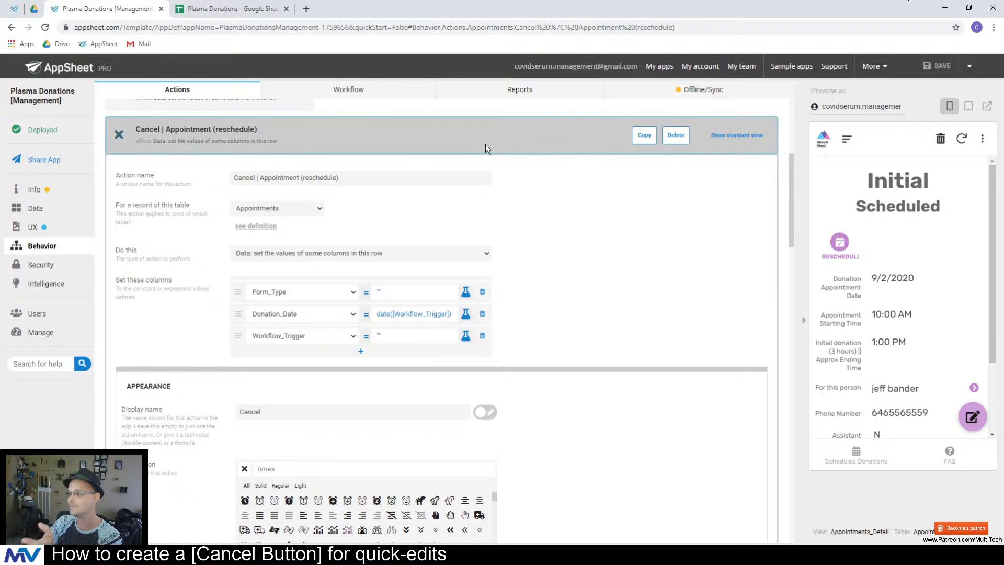
{"action": "left_click", "coordinate": [485, 144]}
{"action": "scroll", "coordinate": [604, 282], "scroll_direction": "up", "scroll_amount": 5}
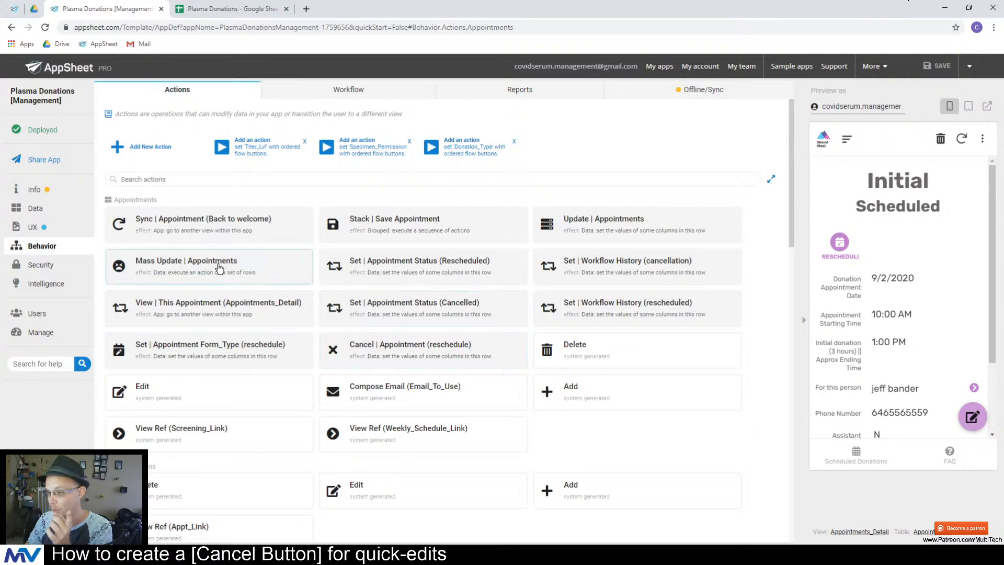
{"action": "left_click", "coordinate": [148, 151]}
{"action": "left_click", "coordinate": [264, 192]}
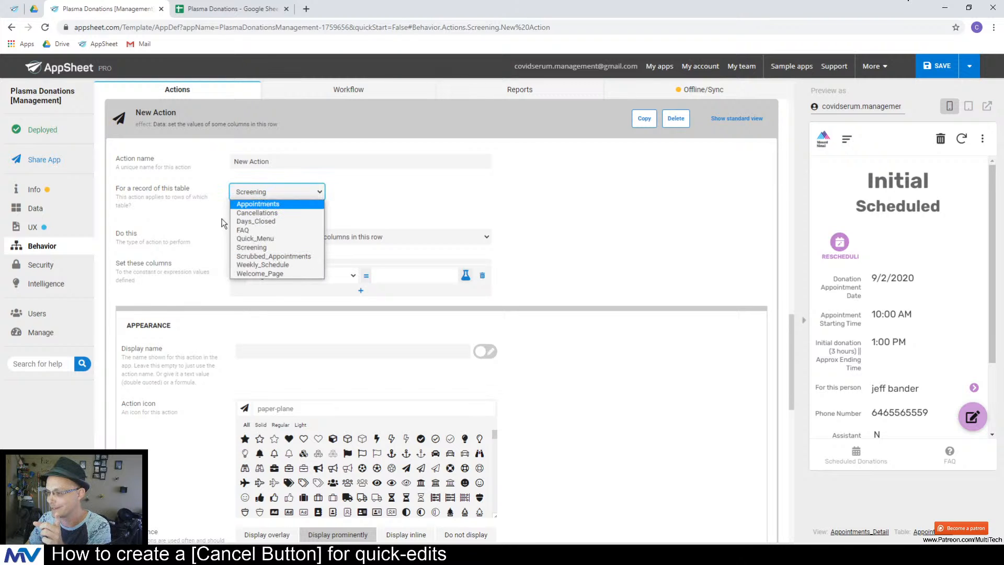
{"action": "scroll", "coordinate": [214, 210], "scroll_direction": "down", "scroll_amount": 11}
{"action": "scroll", "coordinate": [210, 234], "scroll_direction": "up", "scroll_amount": 7}
{"action": "scroll", "coordinate": [210, 235], "scroll_direction": "up", "scroll_amount": 8}
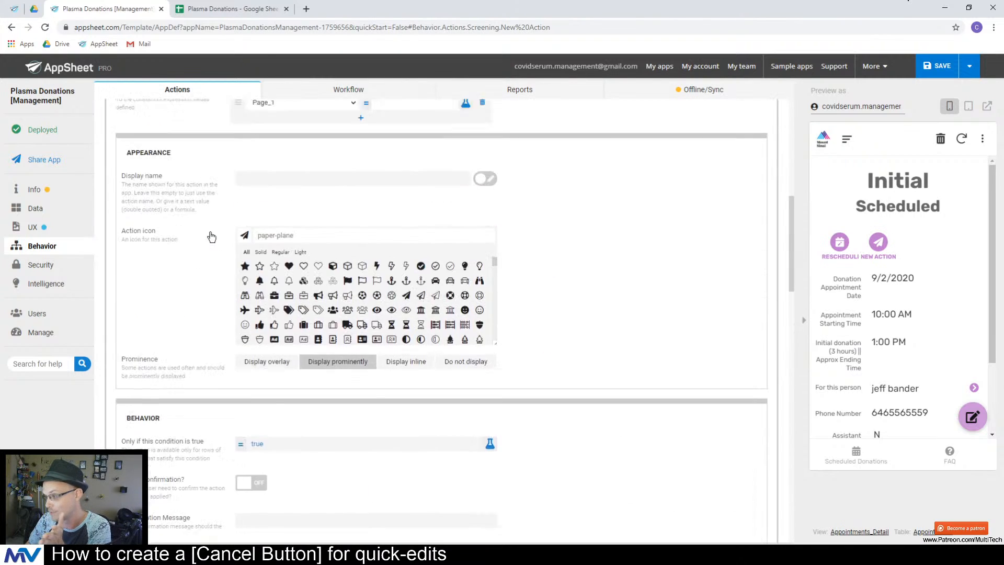
{"action": "scroll", "coordinate": [205, 225], "scroll_direction": "down", "scroll_amount": 3}
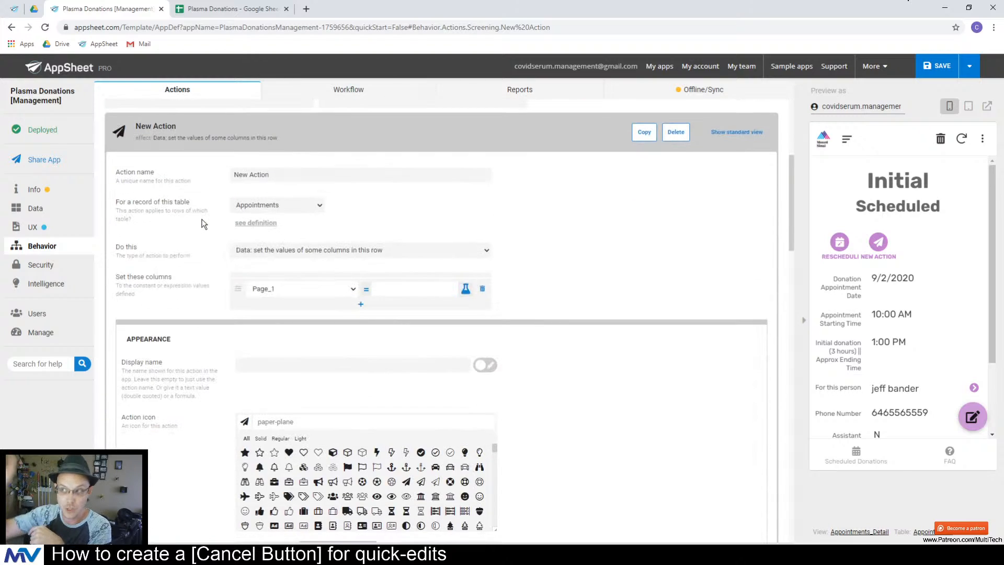
- Name the new action "Clear | Form_Type (Reschedule)"
{"action": "left_click", "coordinate": [278, 172]}
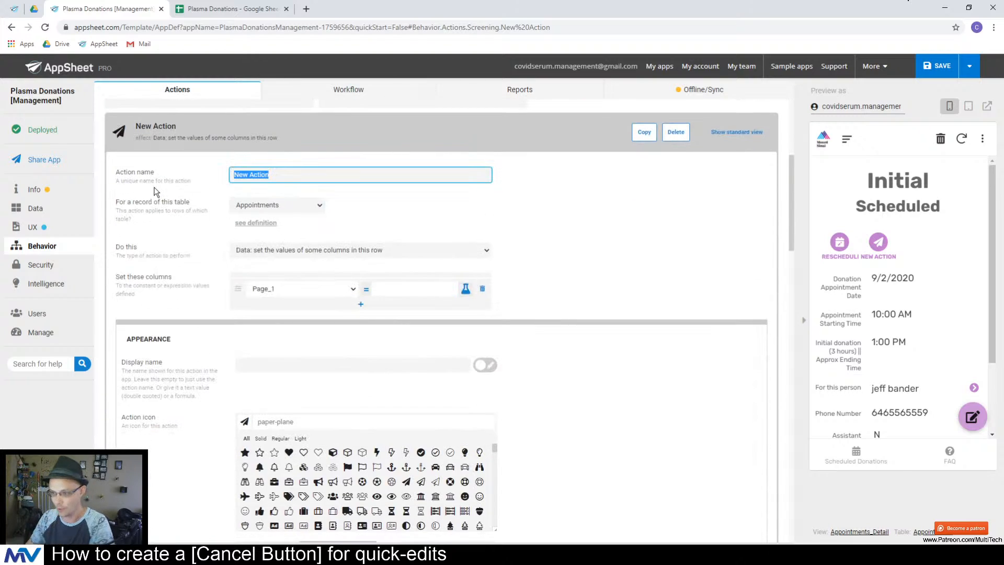
{"action": "key", "text": "BackSpace"}
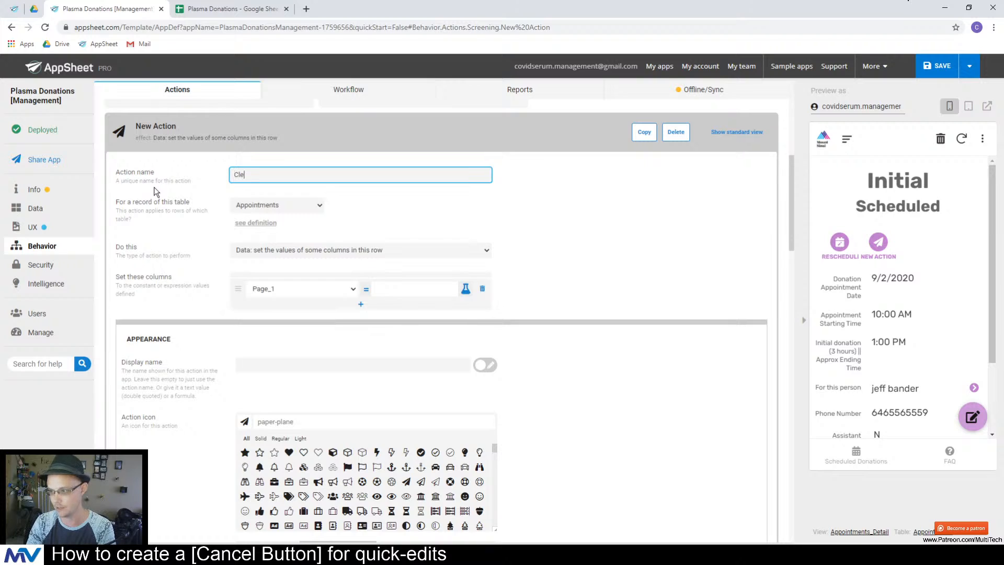
{"action": "type", "text": "Clear | FOrm_T"}
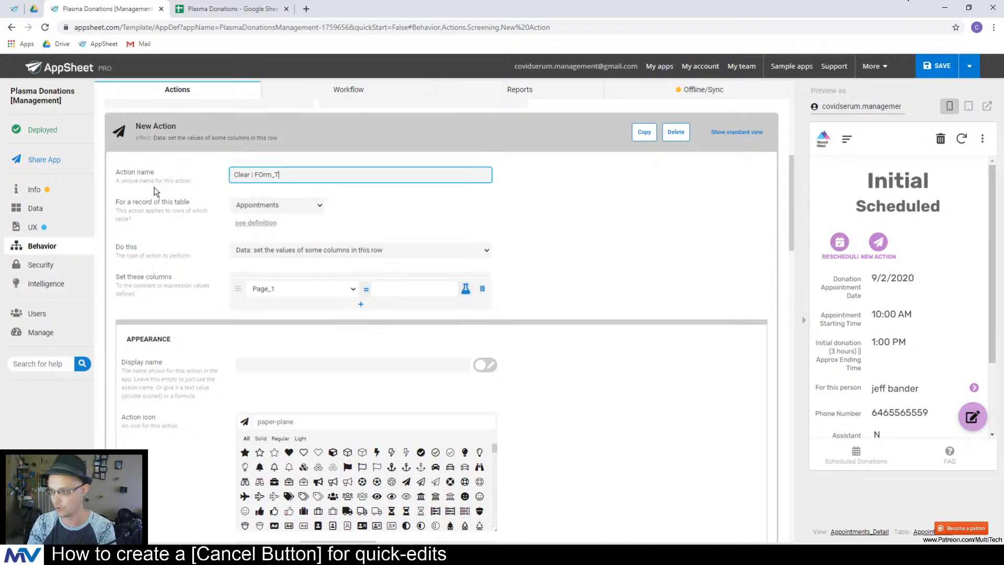
{"action": "type", "text": "y"}
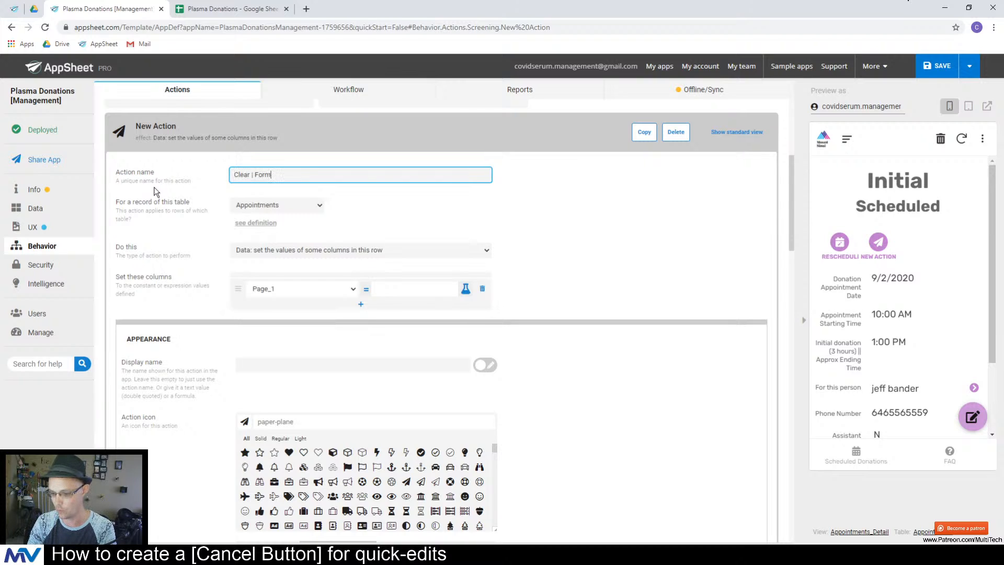
{"action": "type", "text": "_"}
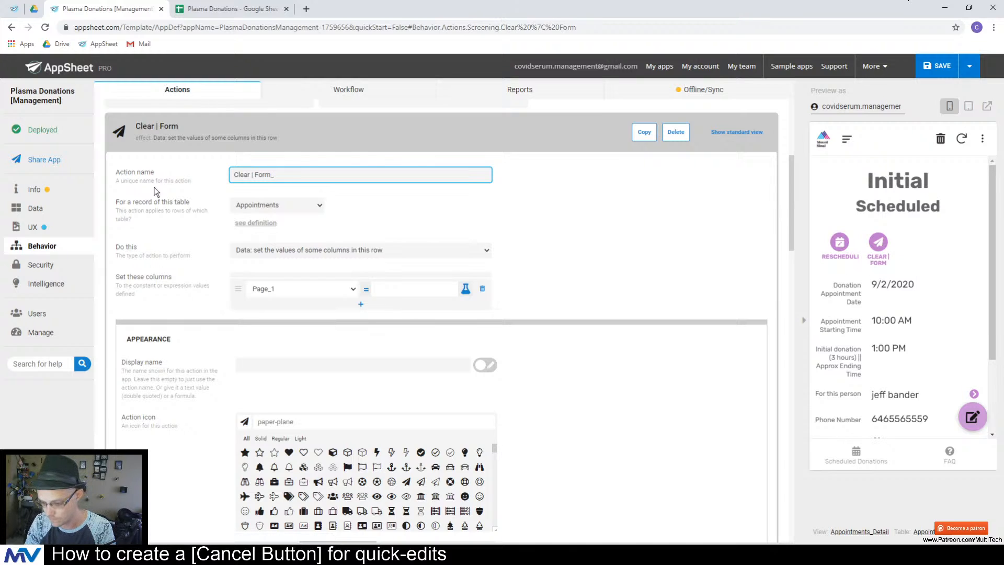
{"action": "type", "text": "Type ("}
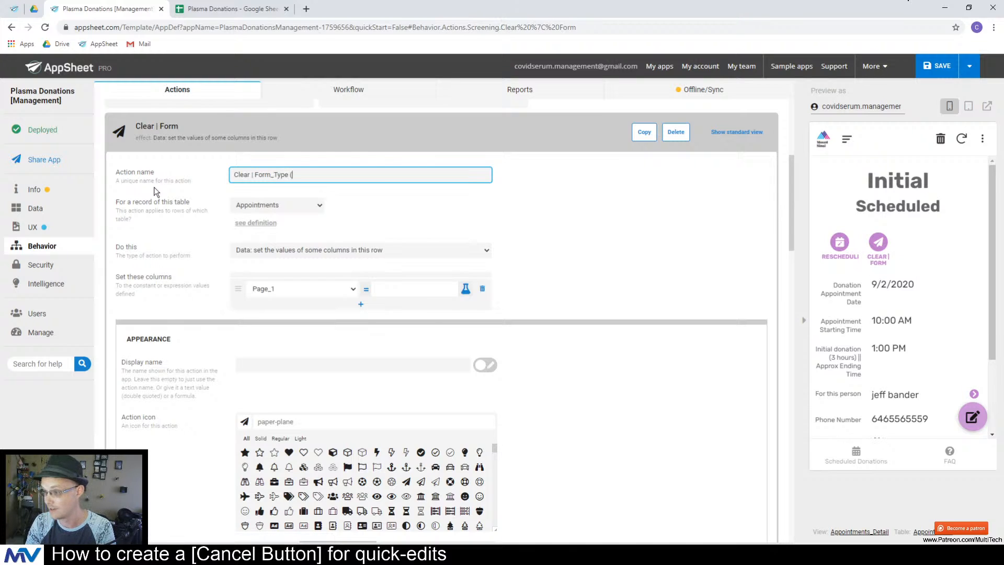
{"action": "type", "text": "Reschelu"}
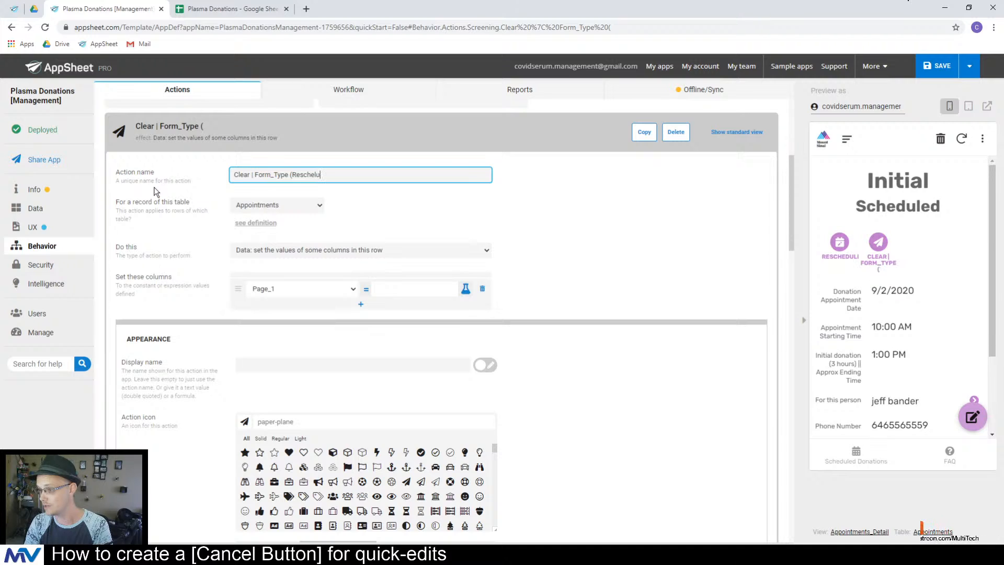
{"action": "key", "text": "BackSpace"}
{"action": "key", "text": "BackSpace"}
{"action": "key", "text": "BackSpace"}
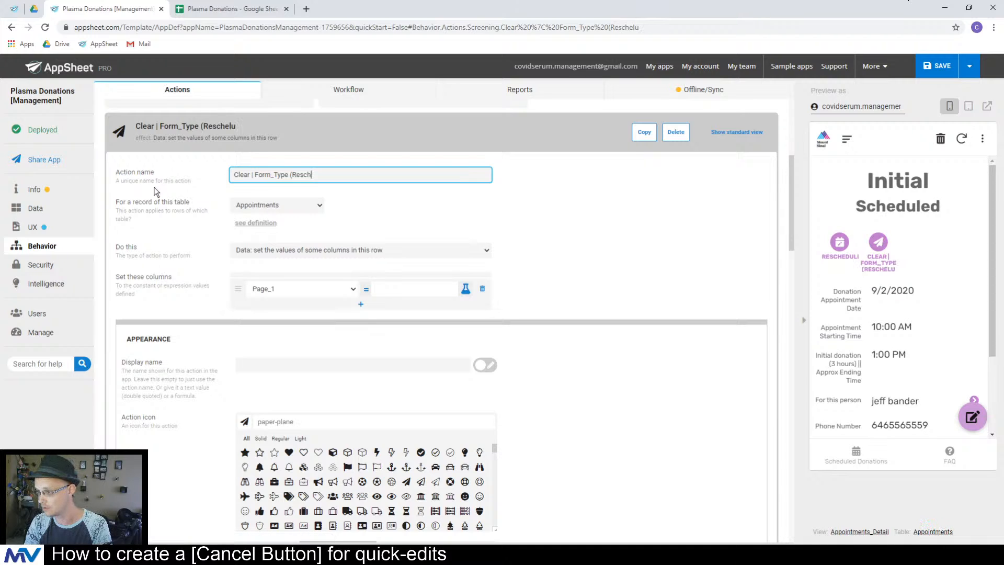
{"action": "type", "text": "edule)"}
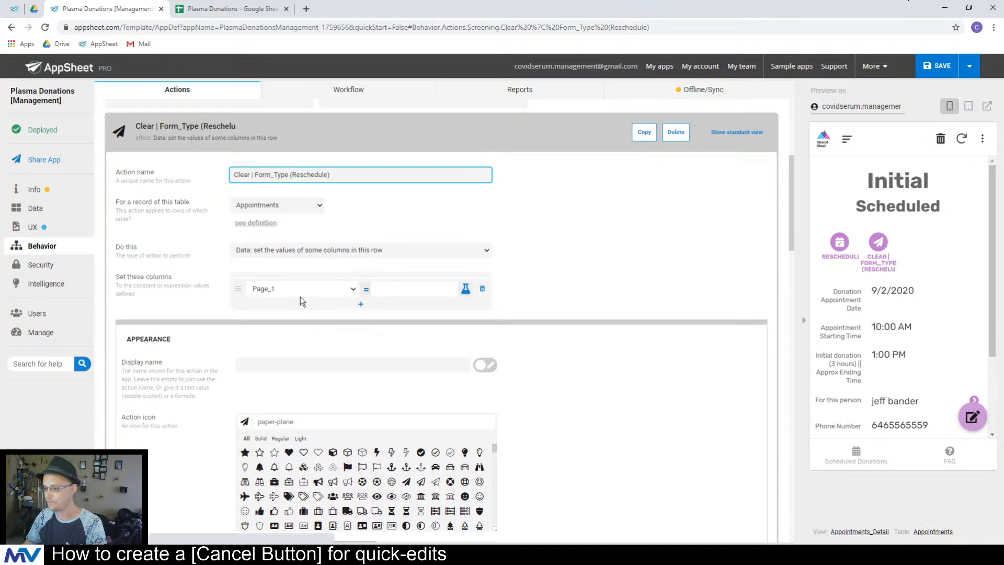
- Have the new action set the Form_Type column to an empty text value, ""
{"action": "left_click", "coordinate": [297, 289]}
{"action": "scroll", "coordinate": [286, 407], "scroll_direction": "down", "scroll_amount": 2}
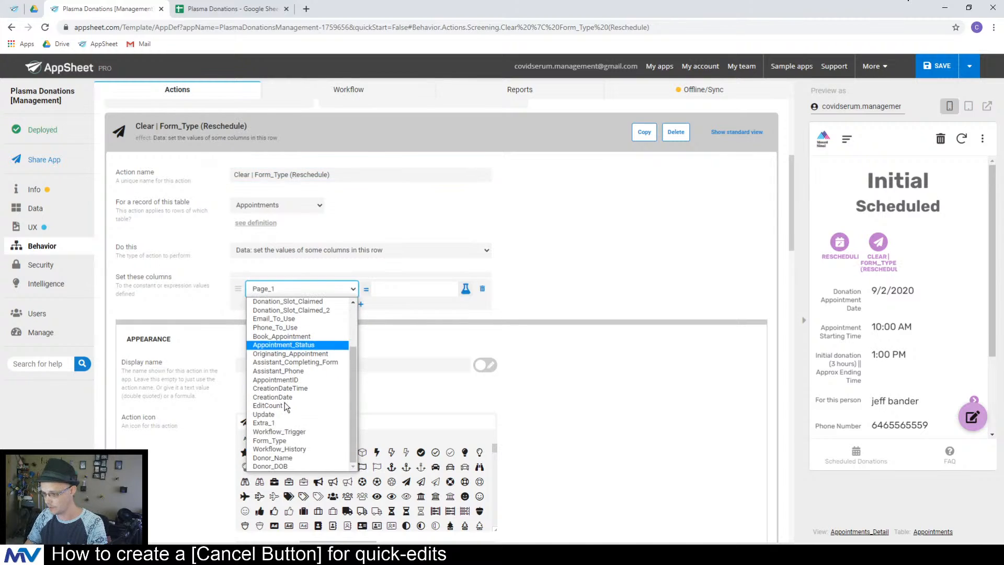
{"action": "left_click", "coordinate": [293, 442]}
{"action": "left_click", "coordinate": [384, 296]}
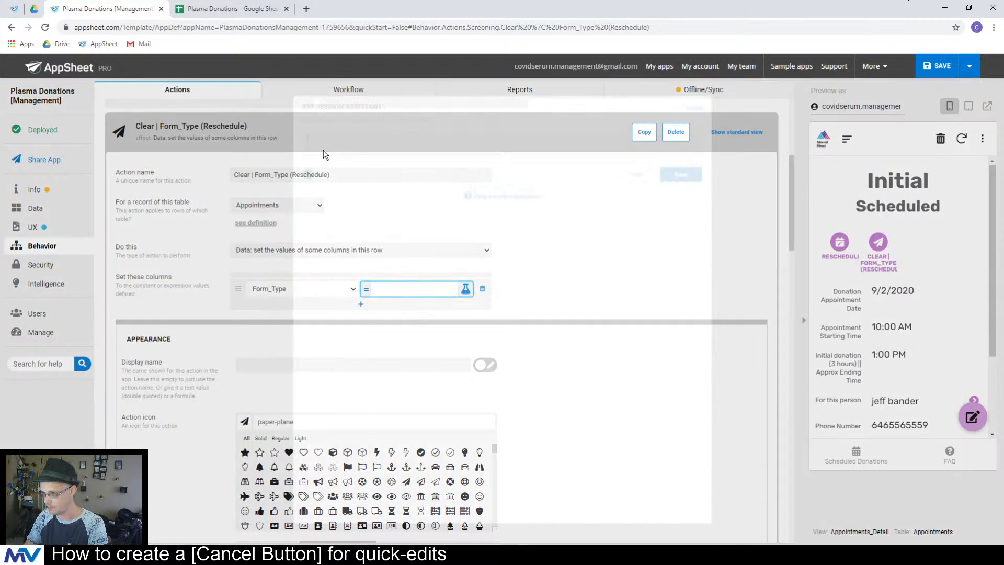
{"action": "left_click", "coordinate": [324, 150]}
{"action": "type", "text": "\"\""}
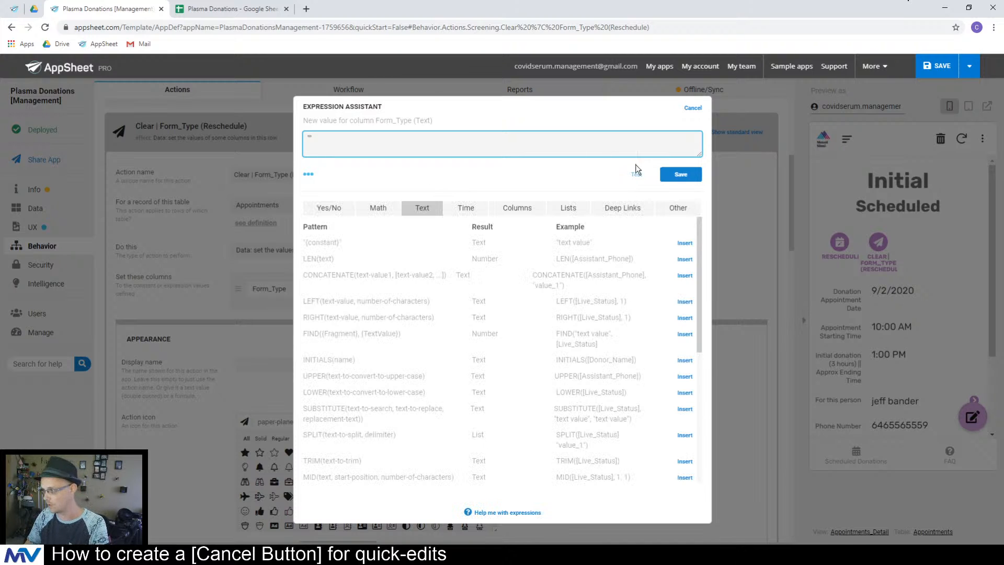
{"action": "left_click", "coordinate": [679, 174]}
- Give the new action the display name Accept and the solid thumbs-up icon
{"action": "scroll", "coordinate": [550, 281], "scroll_direction": "down", "scroll_amount": 2}
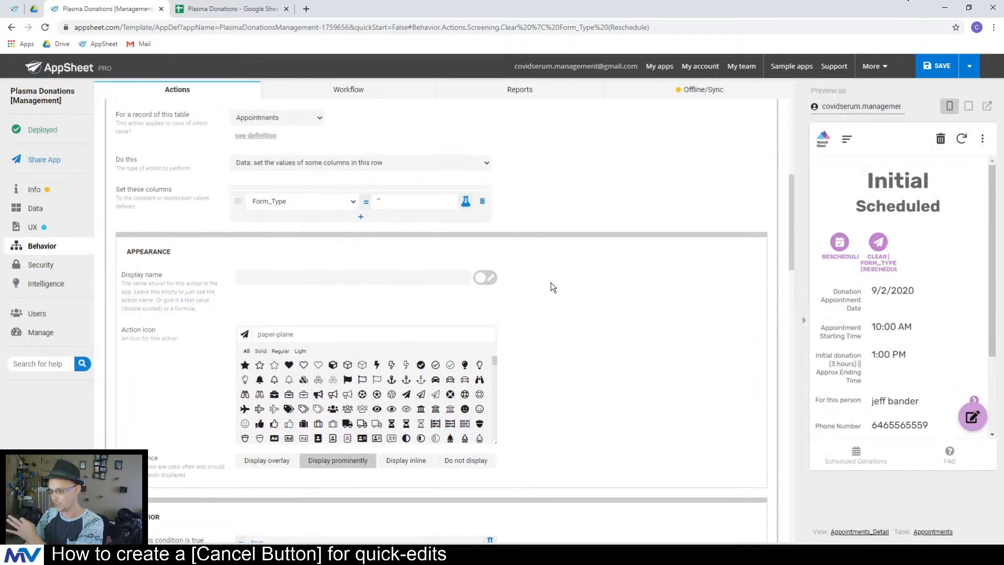
{"action": "left_click", "coordinate": [319, 278]}
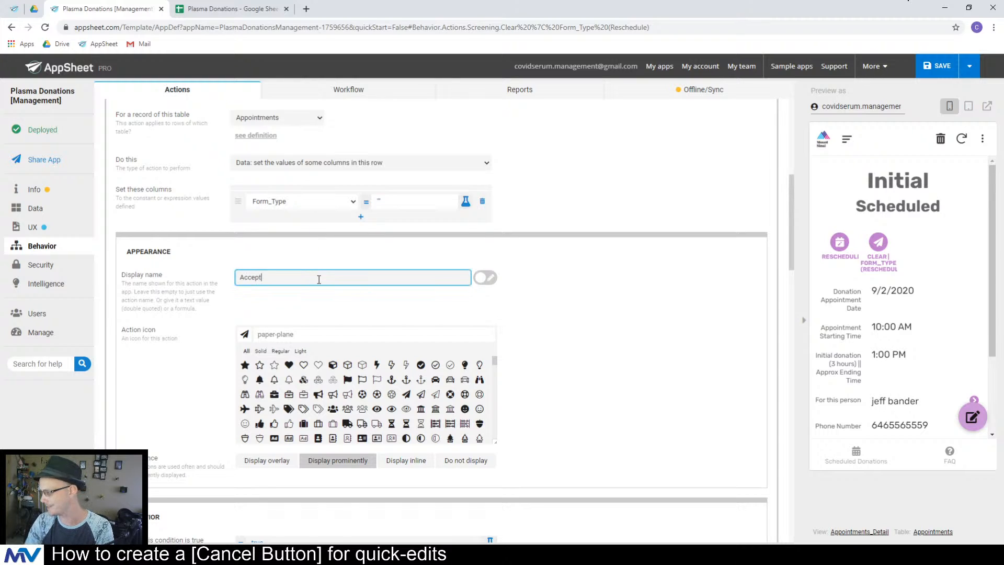
{"action": "left_click", "coordinate": [317, 336]}
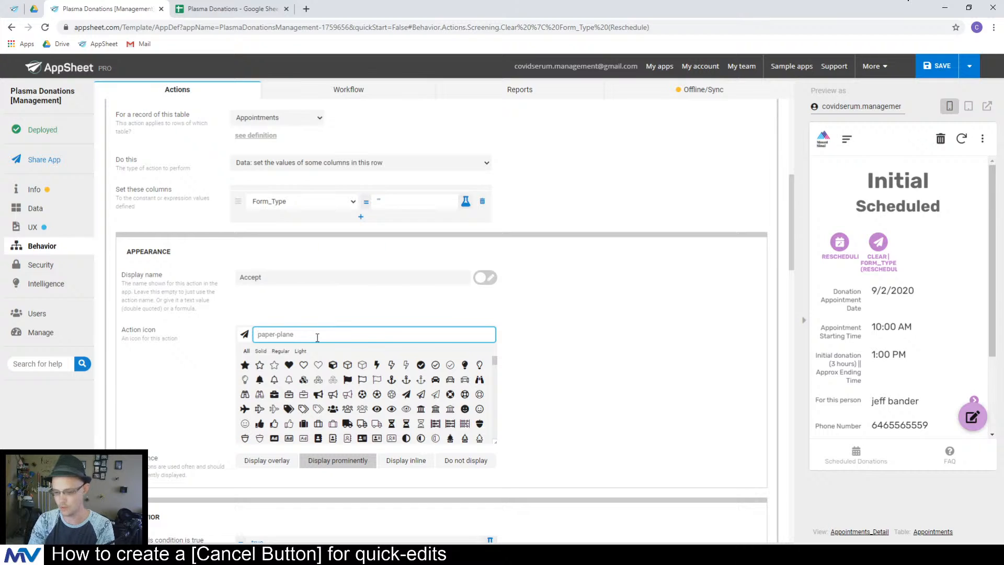
{"action": "type", "text": "che"}
{"action": "key", "text": "BackSpace"}
{"action": "key", "text": "BackSpace"}
{"action": "key", "text": "BackSpace"}
{"action": "key", "text": "BackSpace"}
{"action": "key", "text": "BackSpace"}
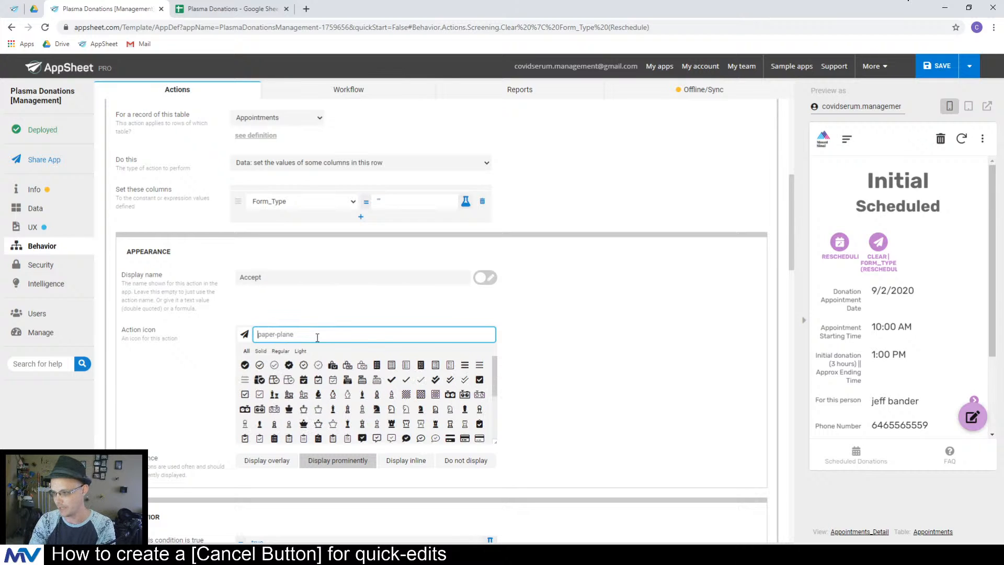
{"action": "type", "text": "thumb"}
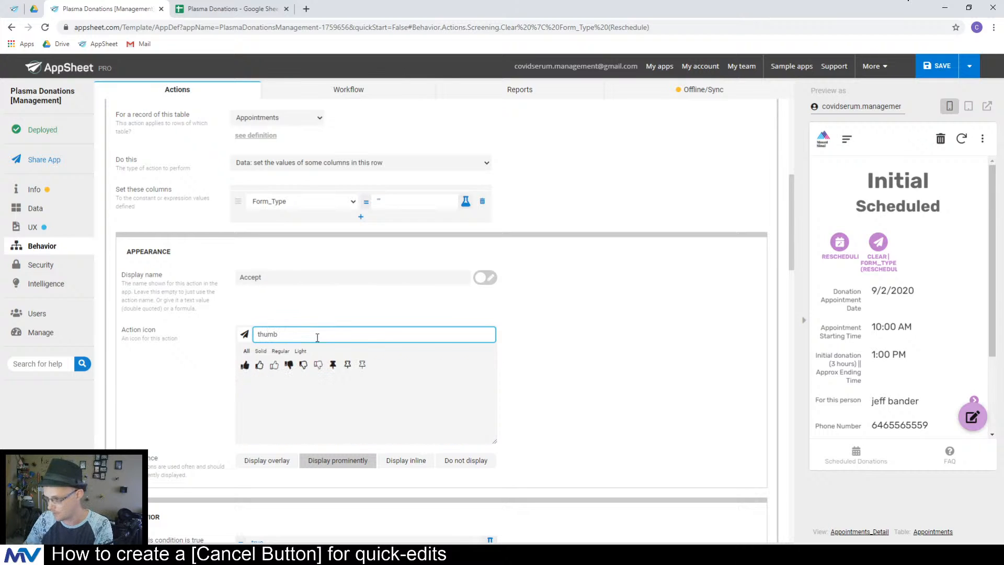
{"action": "left_click", "coordinate": [245, 365]}
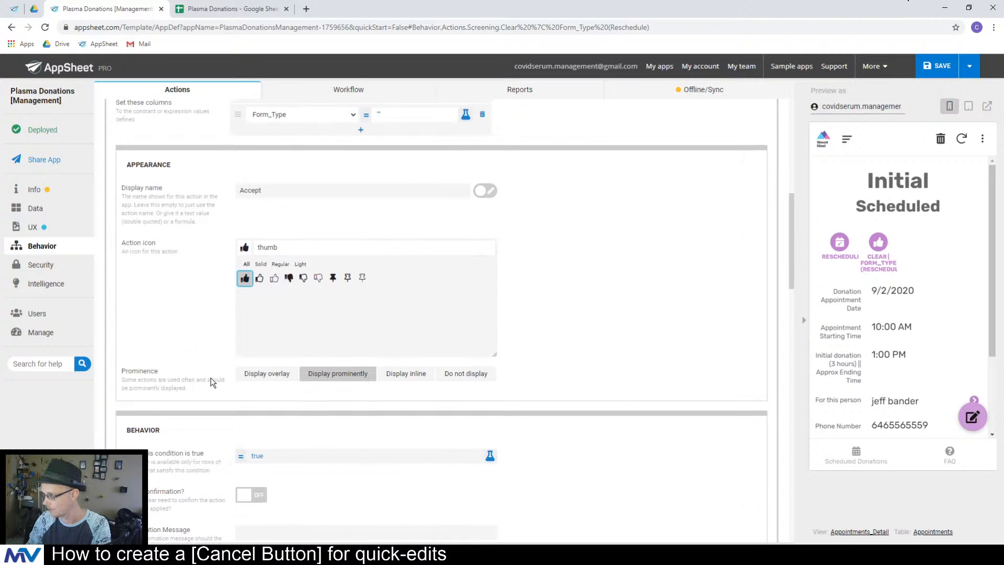
{"action": "scroll", "coordinate": [214, 384], "scroll_direction": "down", "scroll_amount": 2}
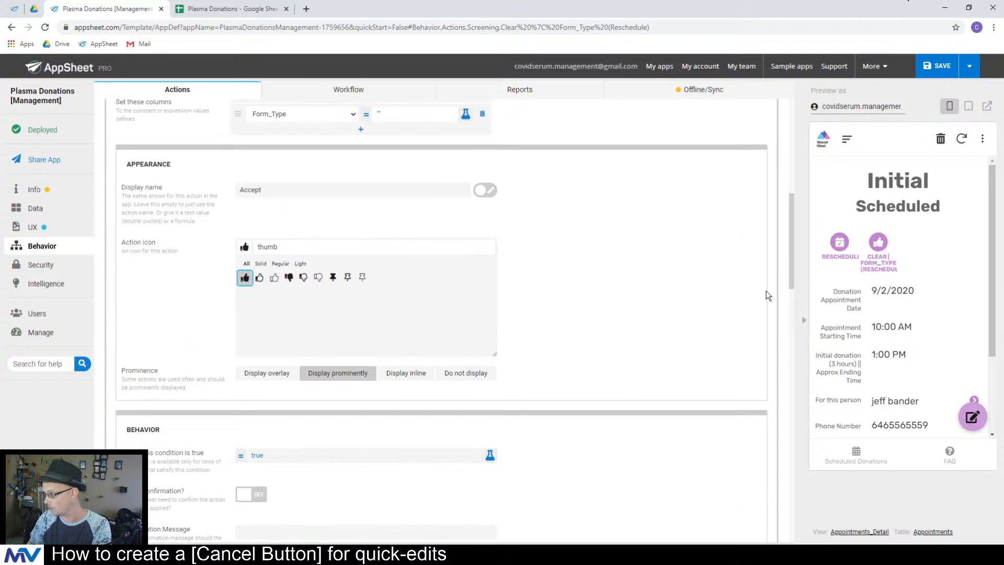
{"action": "scroll", "coordinate": [764, 293], "scroll_direction": "down", "scroll_amount": 2}
{"action": "left_click", "coordinate": [272, 374]}
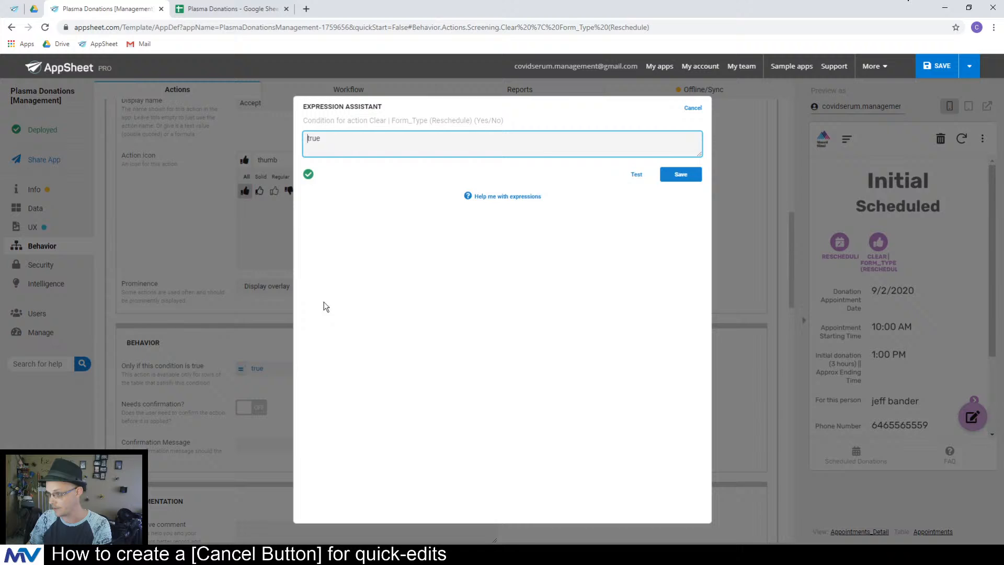
{"action": "left_click", "coordinate": [700, 110]}
{"action": "scroll", "coordinate": [532, 262], "scroll_direction": "down", "scroll_amount": 4}
{"action": "scroll", "coordinate": [529, 244], "scroll_direction": "up", "scroll_amount": 10}
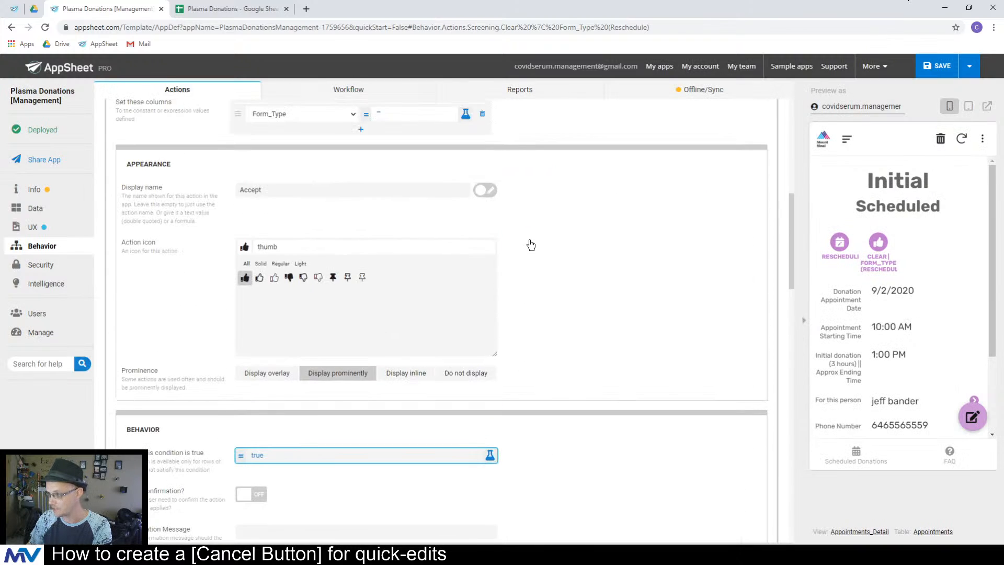
{"action": "left_click", "coordinate": [237, 268]}
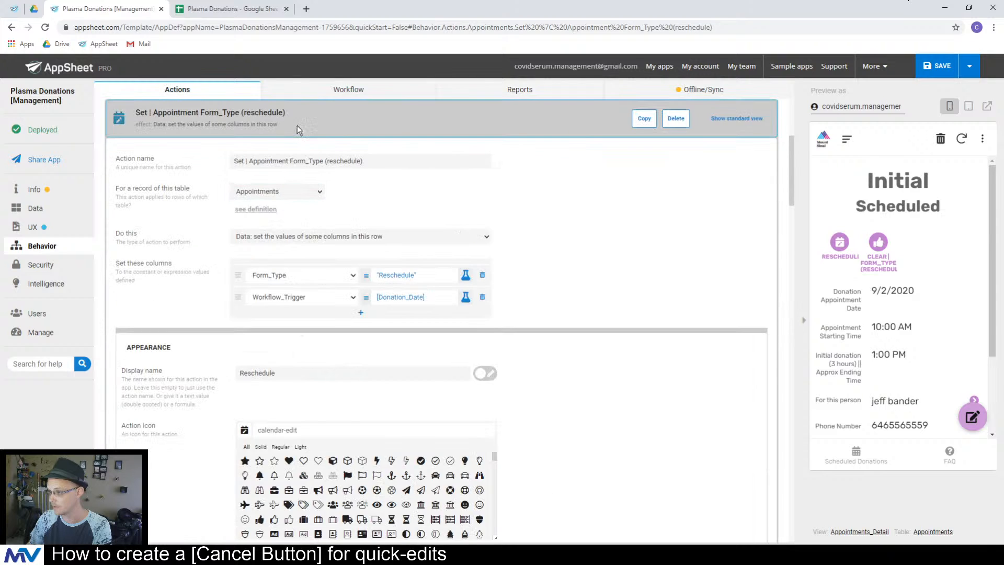
{"action": "left_click", "coordinate": [297, 124]}
- Copy the condition [Form_Type] = "Reschedule" from the Cancel | Appointment (reschedule) action and close that action
{"action": "left_click", "coordinate": [402, 111]}
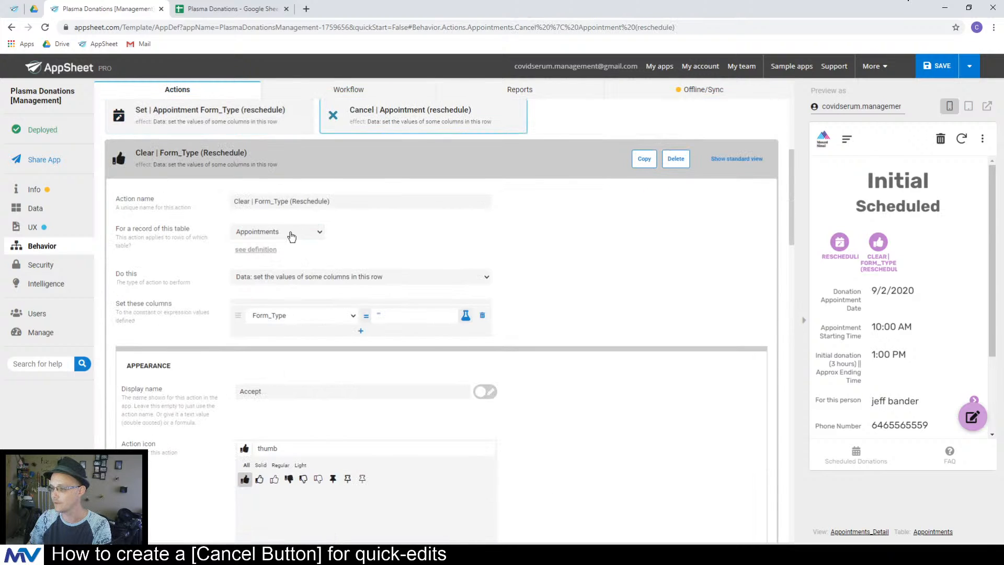
{"action": "scroll", "coordinate": [218, 270], "scroll_direction": "down", "scroll_amount": 6}
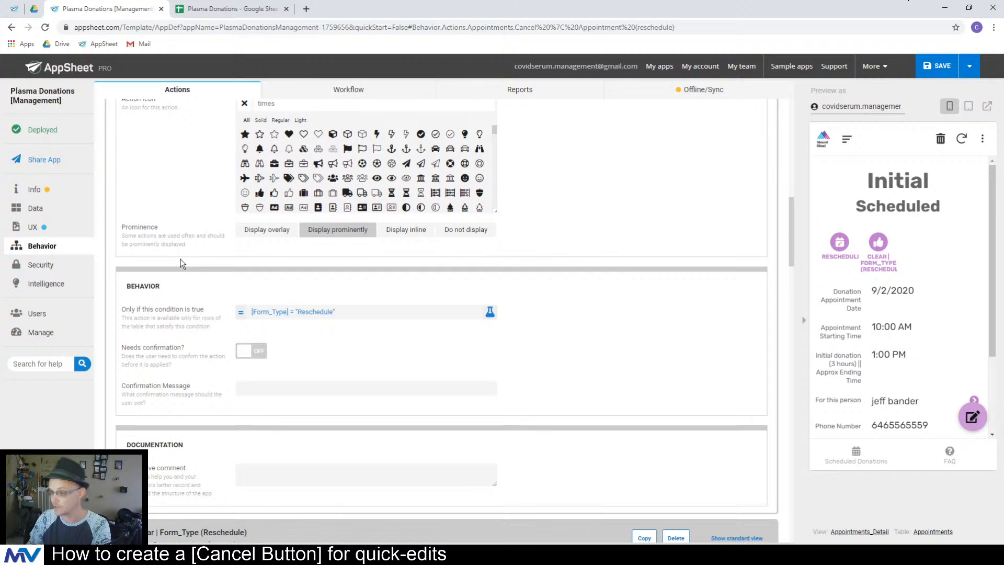
{"action": "left_click", "coordinate": [316, 315]}
{"action": "key", "text": "ctrl+a"}
{"action": "key", "text": "ctrl+c"}
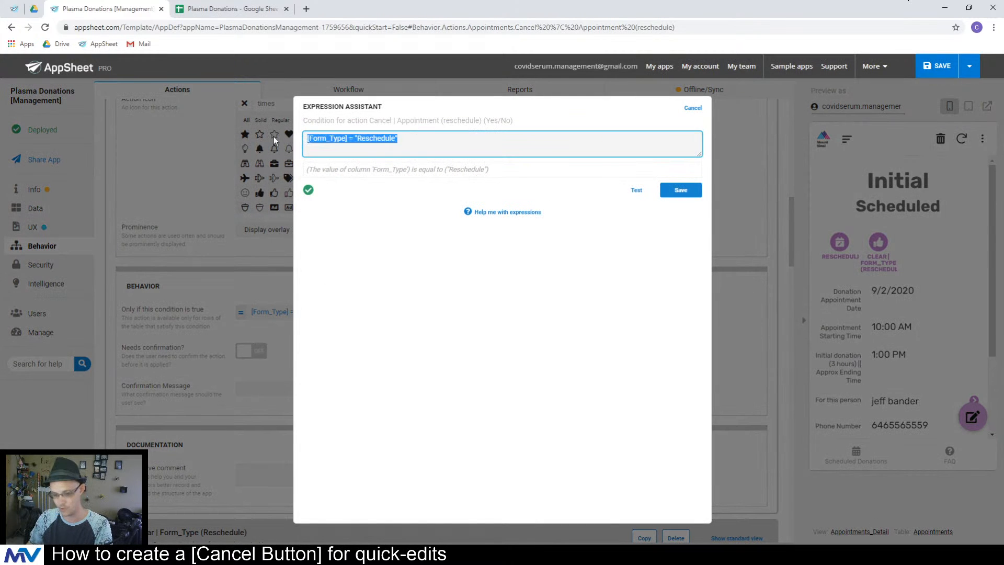
{"action": "left_click", "coordinate": [692, 109]}
{"action": "scroll", "coordinate": [187, 258], "scroll_direction": "up", "scroll_amount": 8}
{"action": "left_click", "coordinate": [217, 205]}
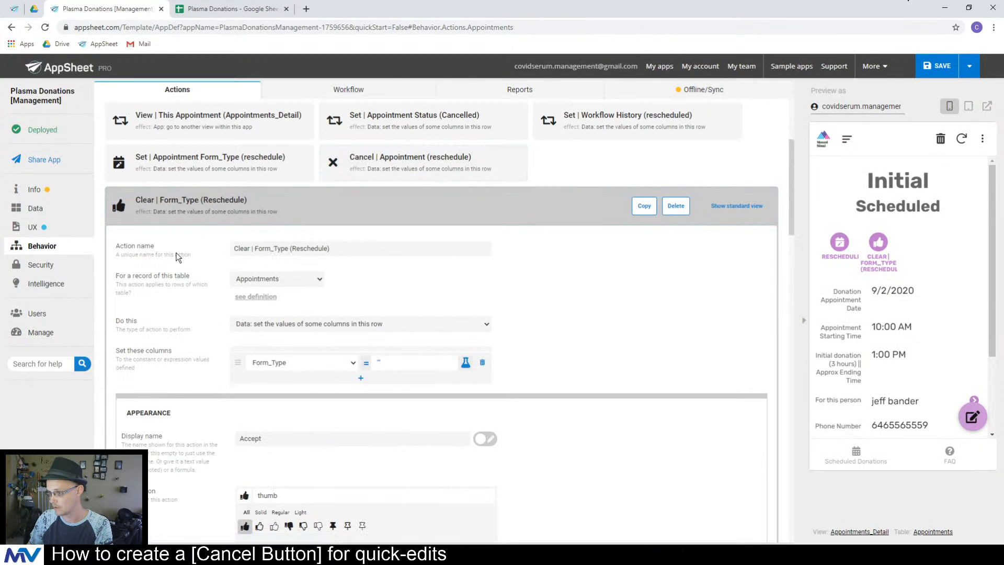
- Set the Clear | Form_Type (Reschedule) action's display condition to [Form_Type] = "Reschedule"
{"action": "scroll", "coordinate": [178, 257], "scroll_direction": "down", "scroll_amount": 6}
{"action": "left_click", "coordinate": [303, 271]}
{"action": "key", "text": "ctrl+a"}
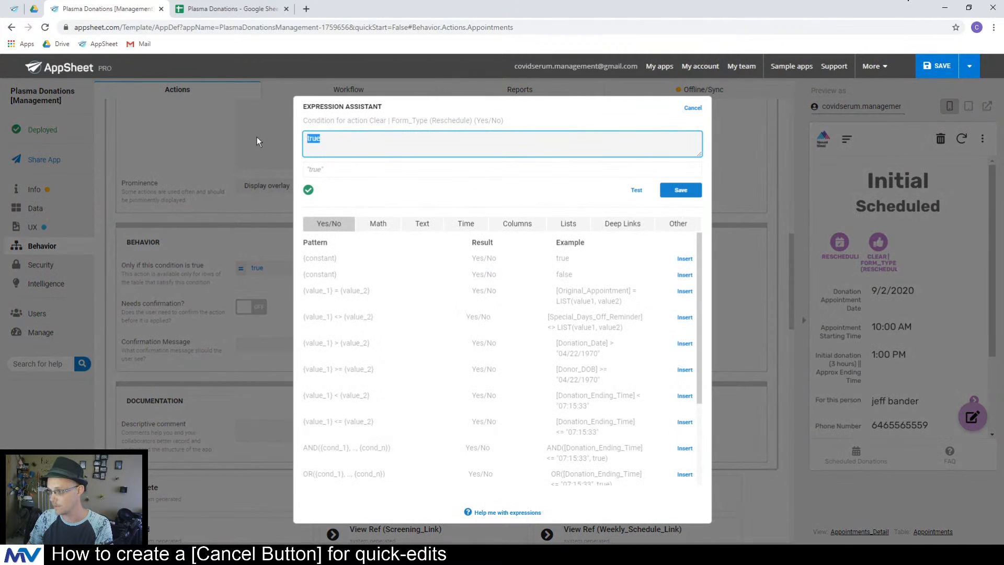
{"action": "key", "text": "ctrl+v"}
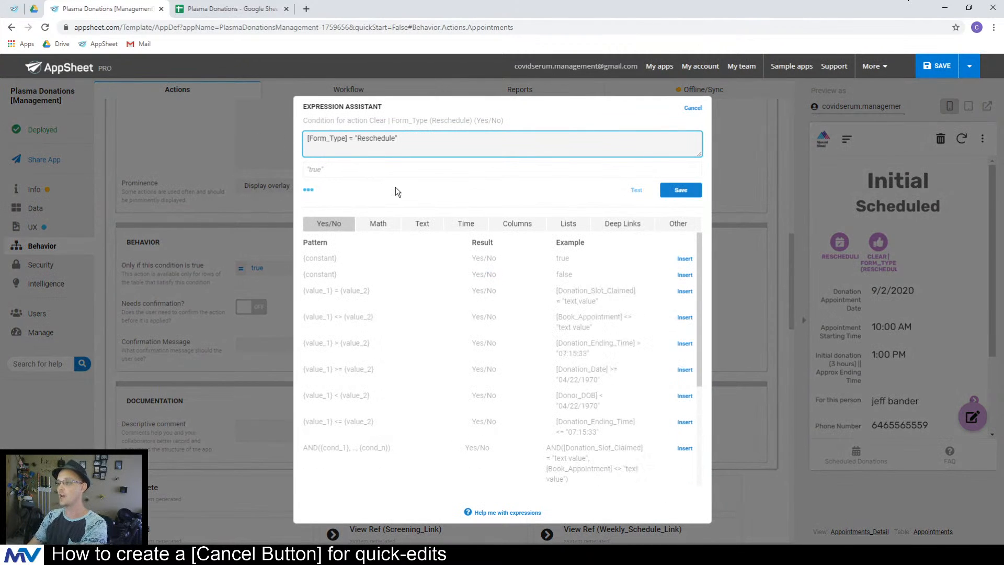
{"action": "left_click", "coordinate": [680, 190]}
{"action": "scroll", "coordinate": [630, 234], "scroll_direction": "up", "scroll_amount": 5}
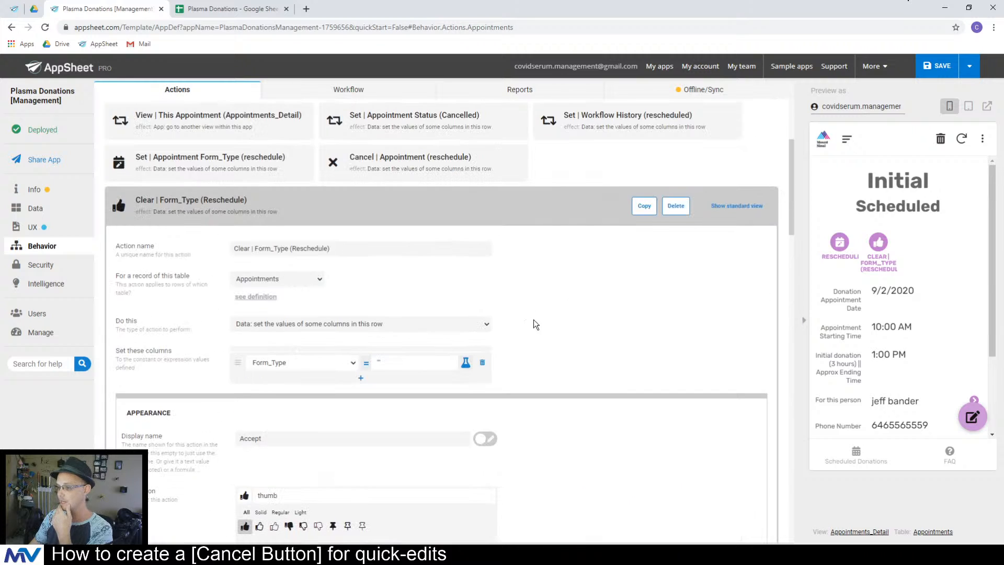
{"action": "scroll", "coordinate": [535, 308], "scroll_direction": "down", "scroll_amount": 2}
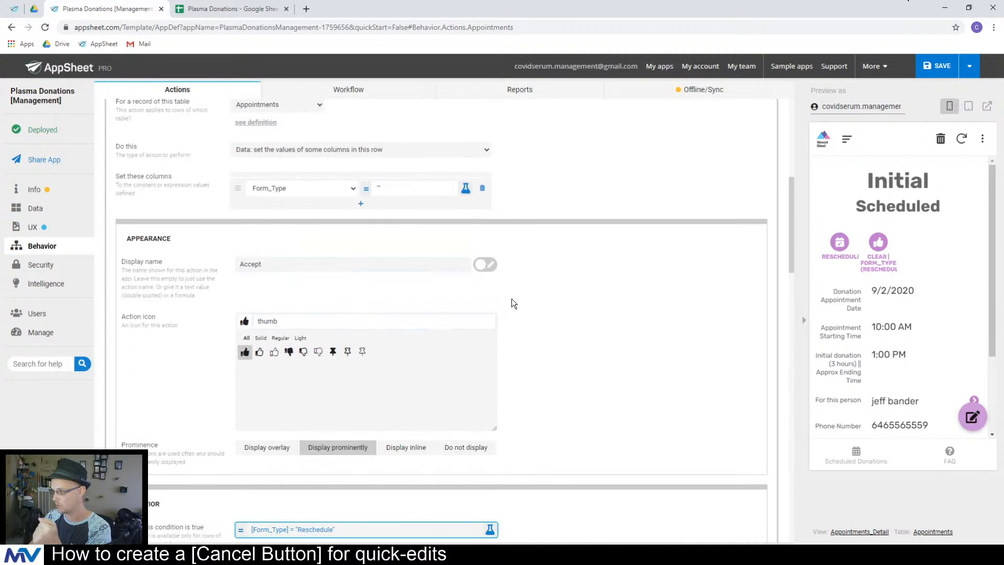
- Close the Clear | Form_Type (Reschedule) action and save the app
{"action": "scroll", "coordinate": [529, 300], "scroll_direction": "down", "scroll_amount": 3}
{"action": "scroll", "coordinate": [529, 299], "scroll_direction": "up", "scroll_amount": 10}
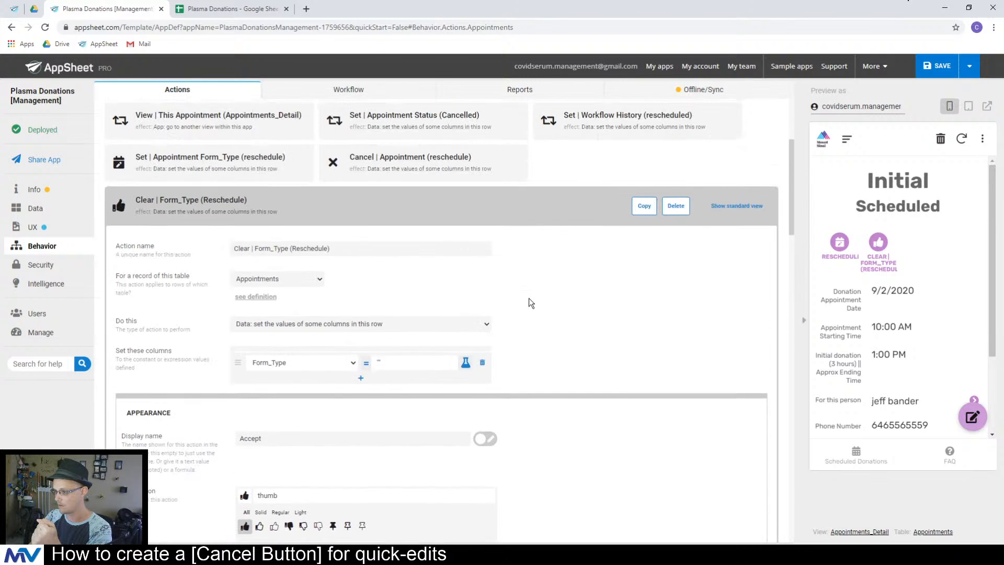
{"action": "left_click", "coordinate": [534, 218]}
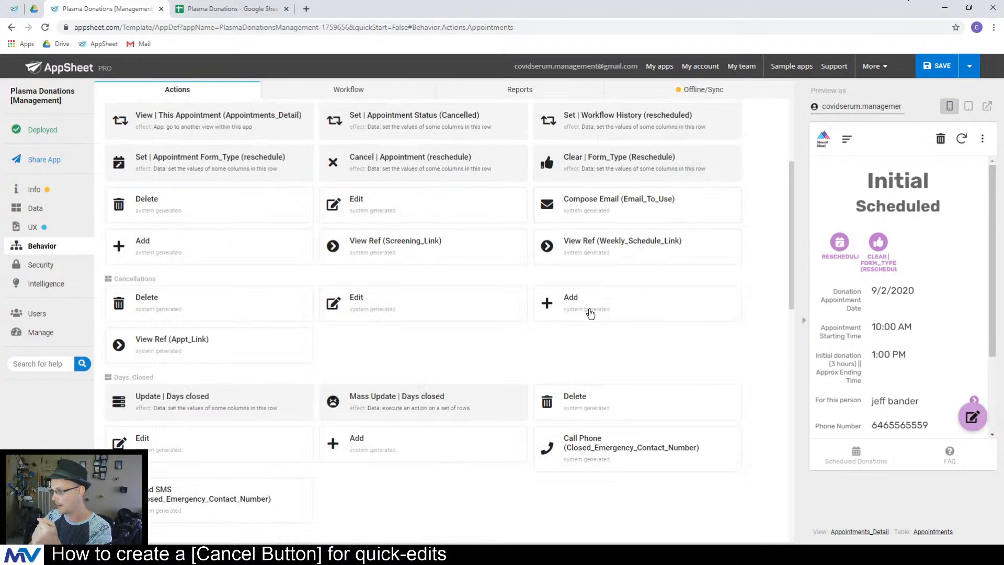
{"action": "left_click", "coordinate": [590, 313]}
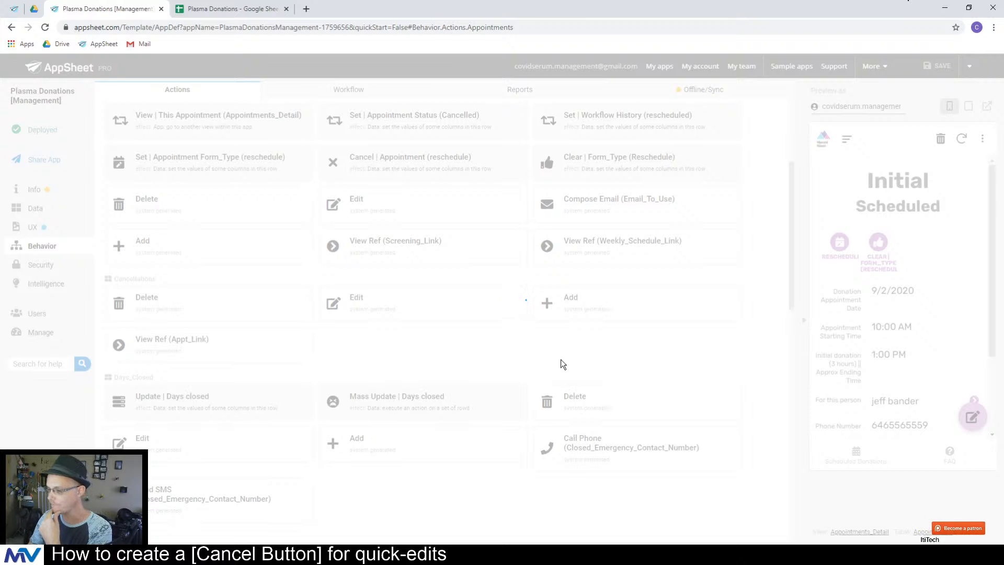
- Switch to the Plasma Donations spreadsheet in Google Sheets and examine the appointment columns beyond the donation times
{"action": "right_click", "coordinate": [757, 279]}
{"action": "left_click", "coordinate": [196, 13]}
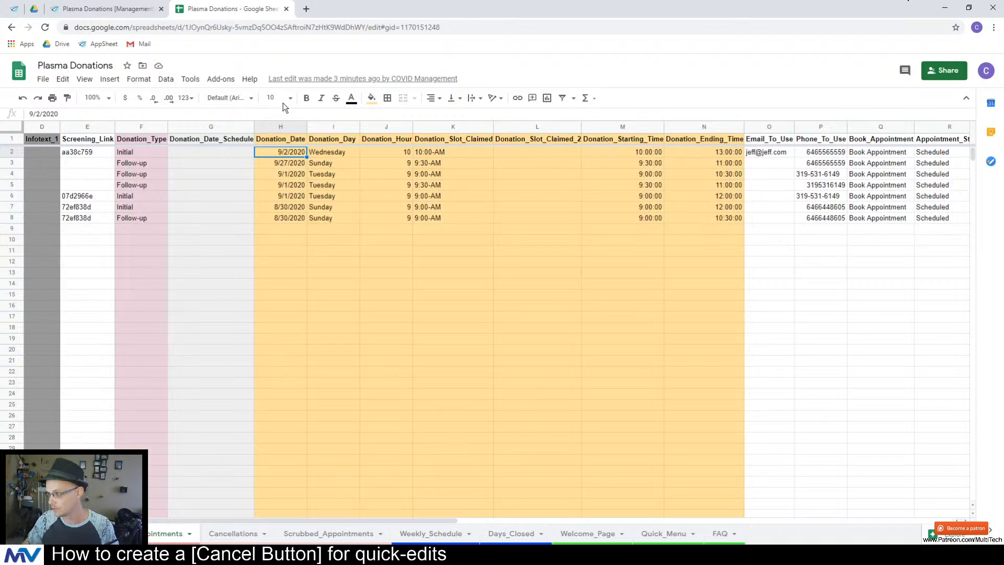
{"action": "left_click_drag", "start_coordinate": [450, 520], "coordinate": [857, 518]}
- Back in AppSheet, start rescheduling the previewed appointment, set its donation date to 09/17/2020 and accept the change
{"action": "left_click", "coordinate": [137, 8]}
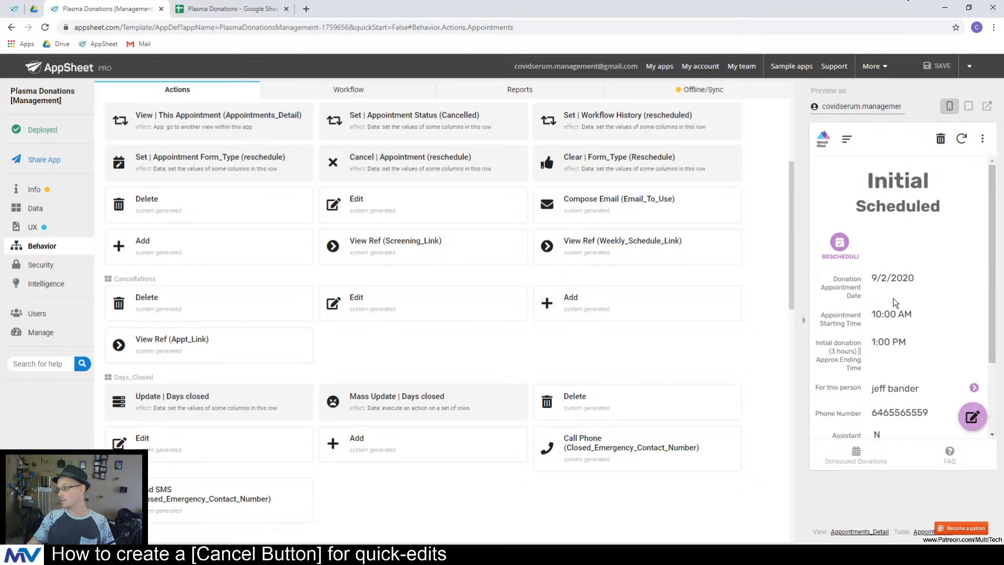
{"action": "left_click", "coordinate": [839, 246]}
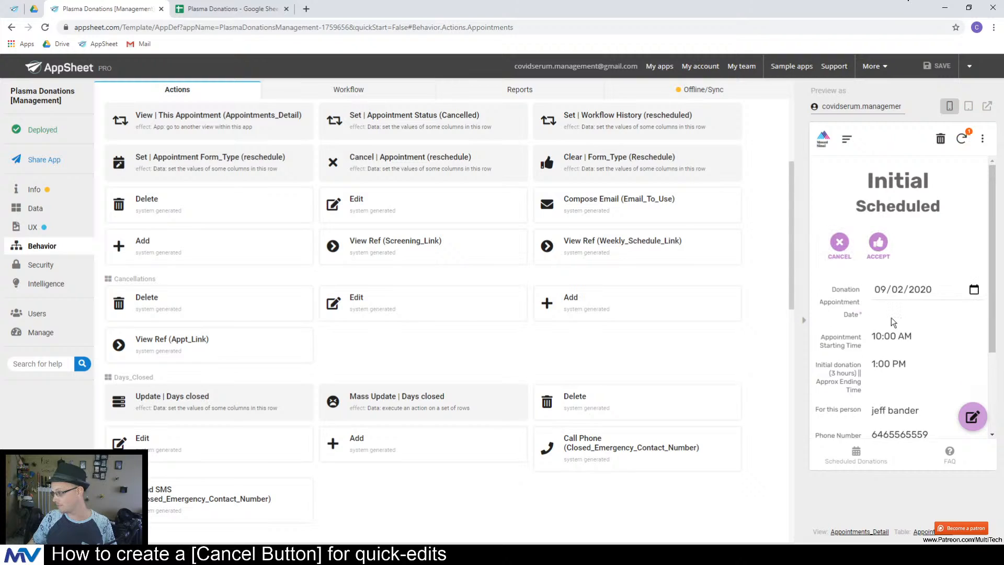
{"action": "left_click", "coordinate": [898, 288]}
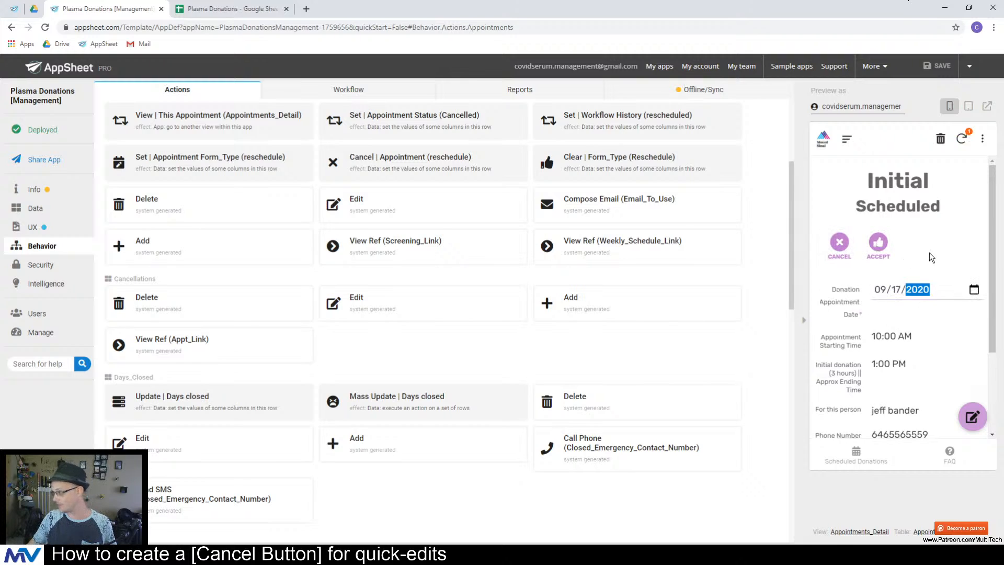
{"action": "left_click", "coordinate": [933, 235]}
{"action": "left_click", "coordinate": [881, 244]}
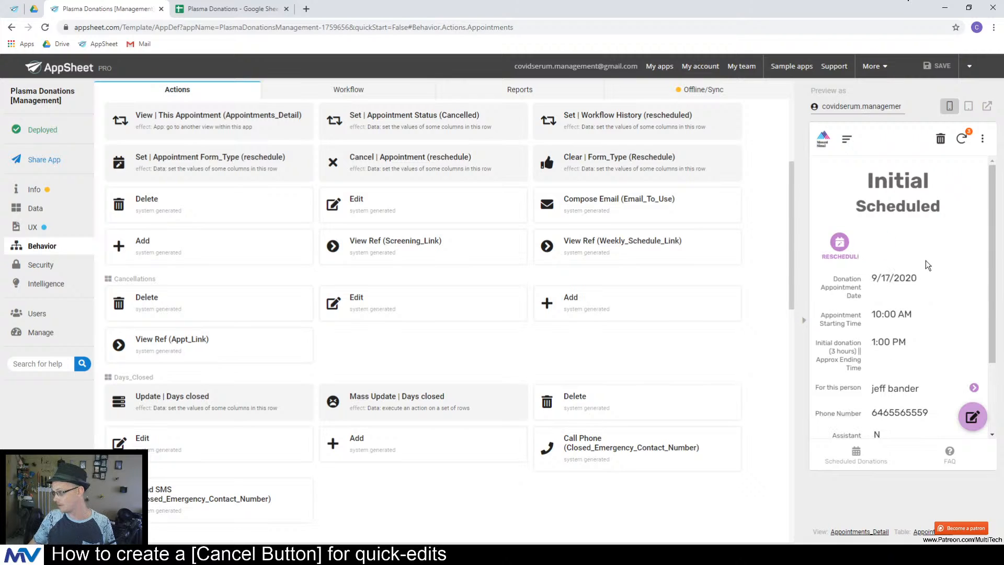